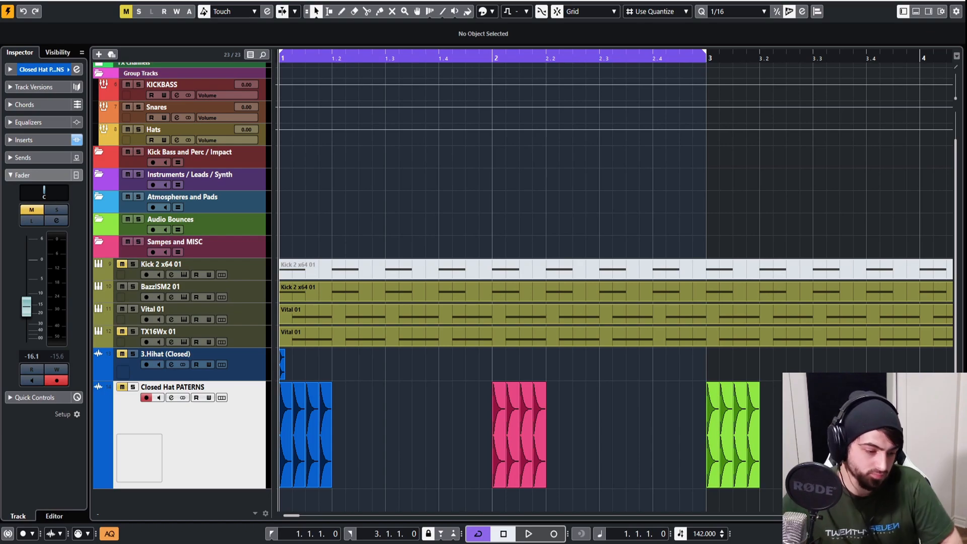
Step: Play the loop and inspect the FabFilter Pro-Q 3 insert on the BazzISM2 01 channel
right_click(455, 225)
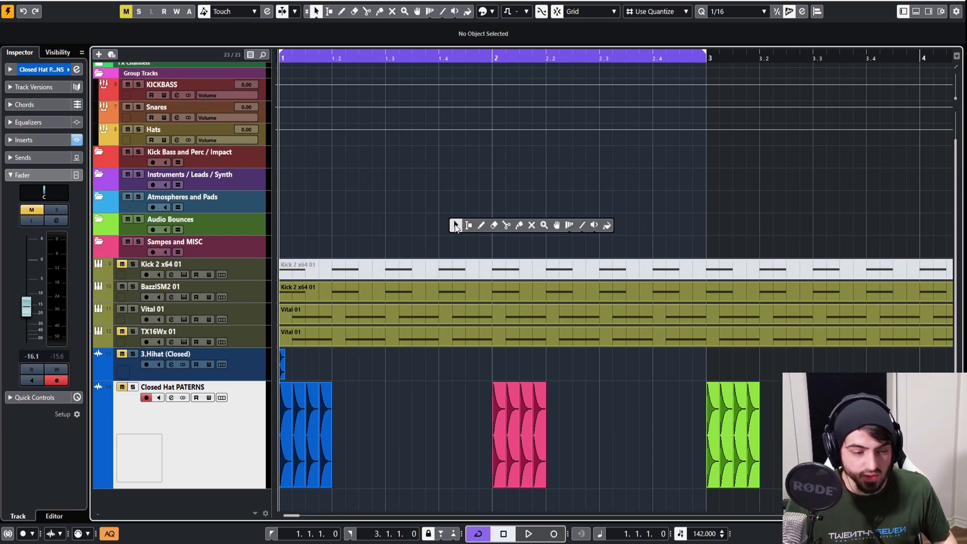
left_click(455, 226)
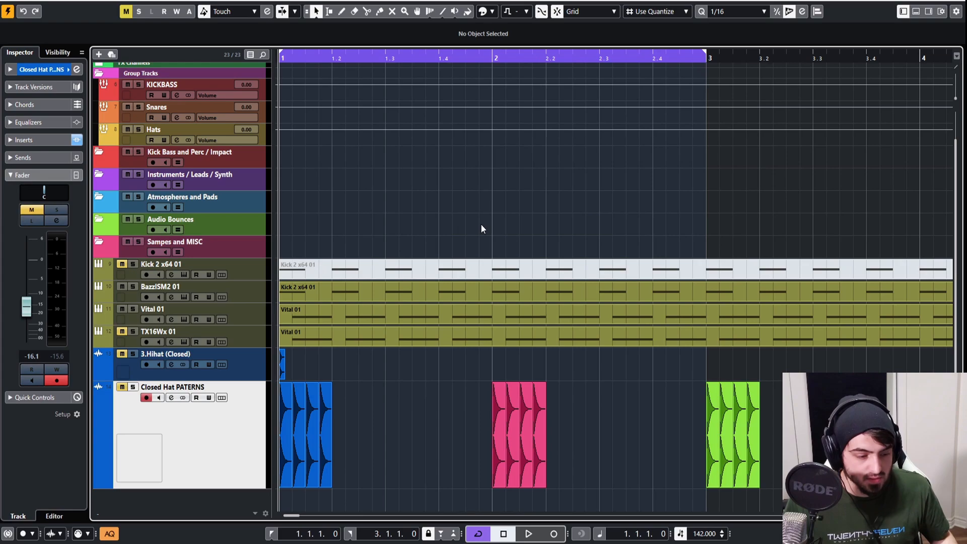
key("space")
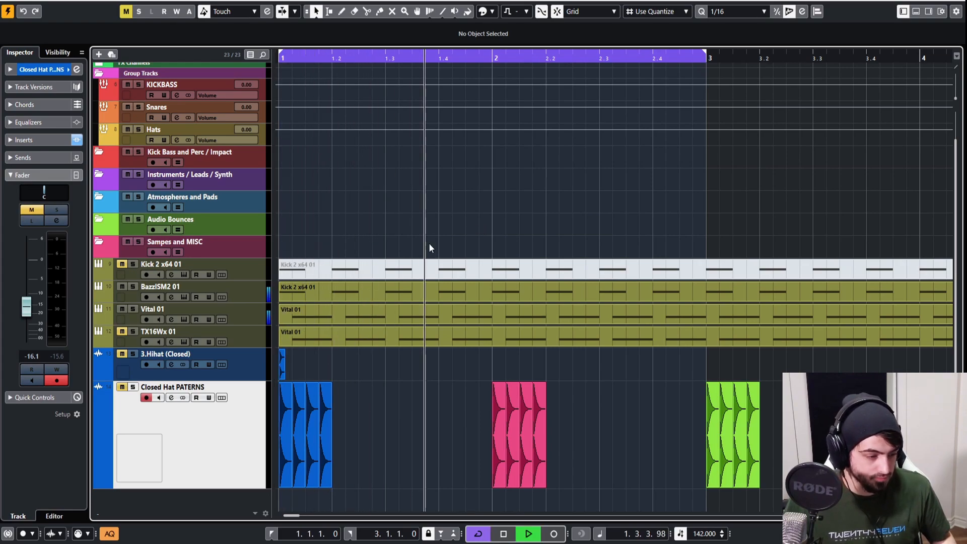
left_click(251, 292)
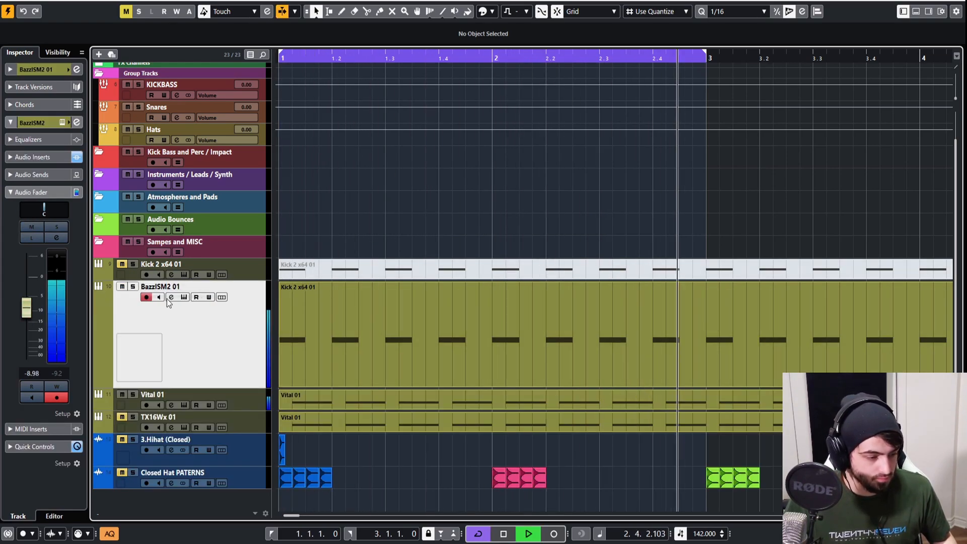
left_click(171, 297)
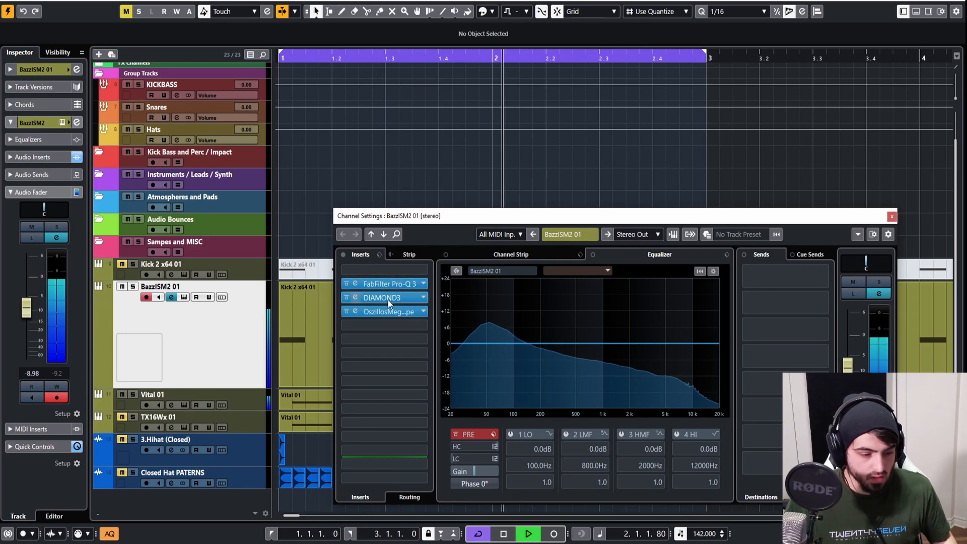
left_click(397, 282)
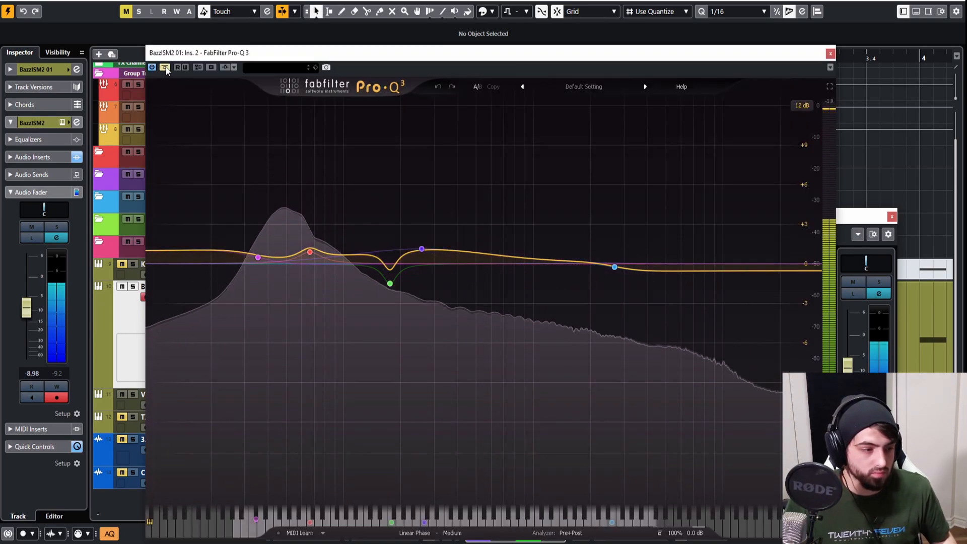
left_click(830, 54)
left_click(892, 216)
key("space")
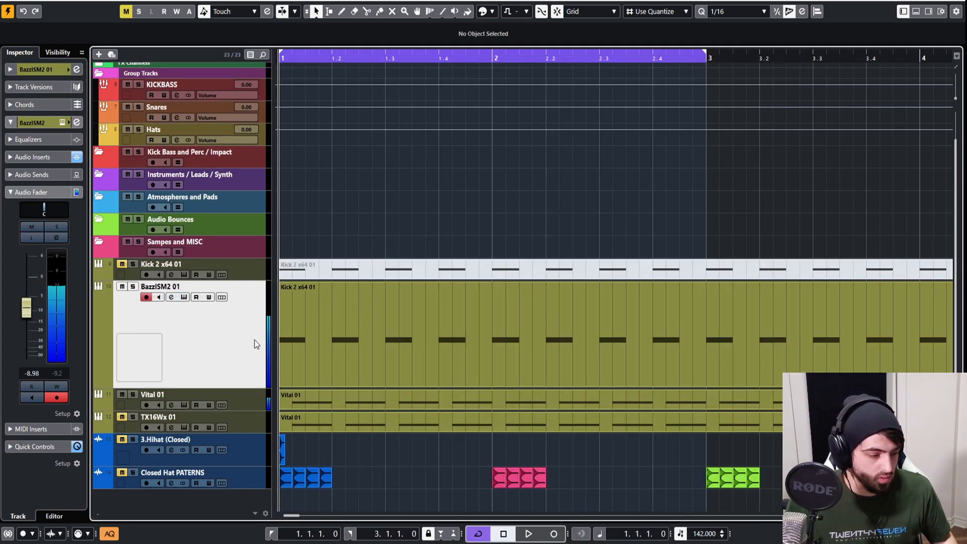
Step: Inspect the FabFilter Saturn, Pro-Q 3 and Pro-MB inserts on the Vital 01 channel
left_click(255, 398)
left_click(171, 319)
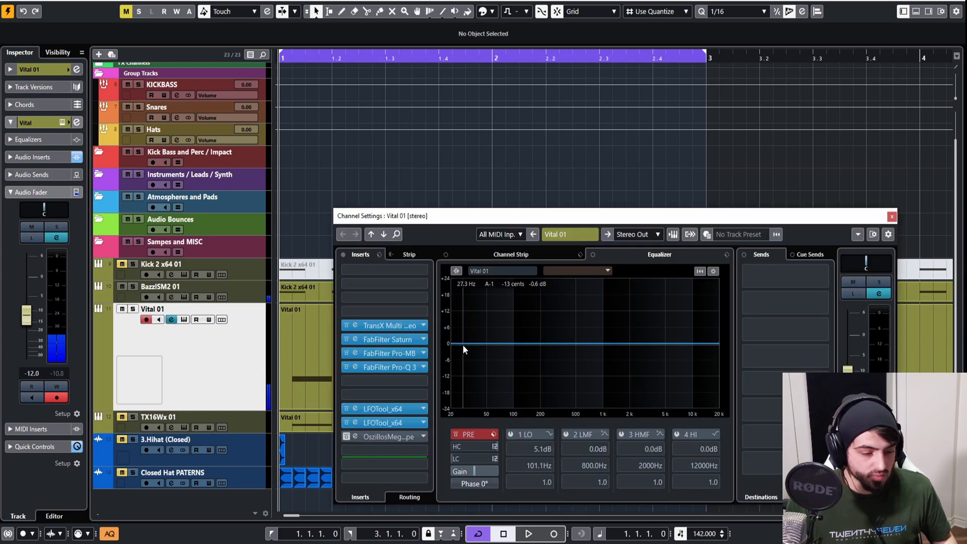
left_click_drag(462, 215, 550, 4)
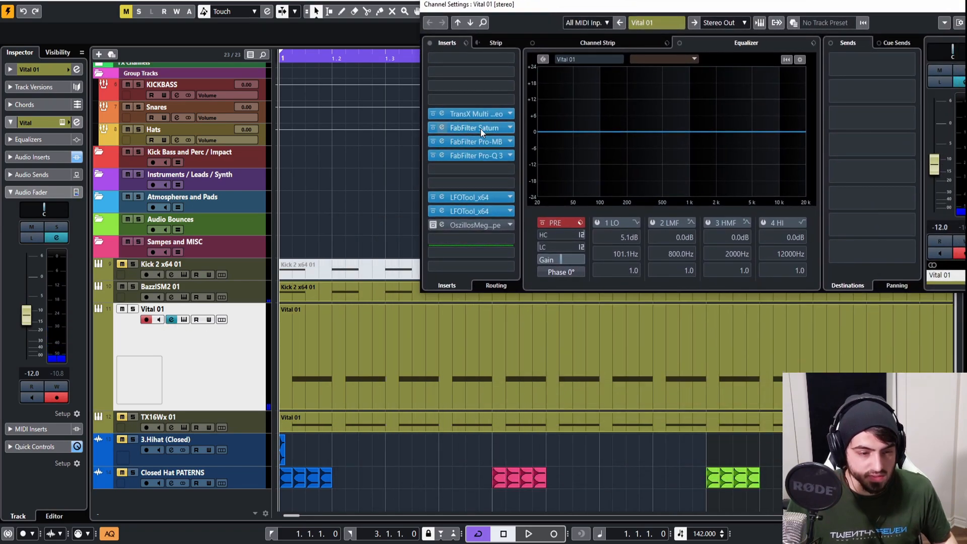
left_click(481, 129)
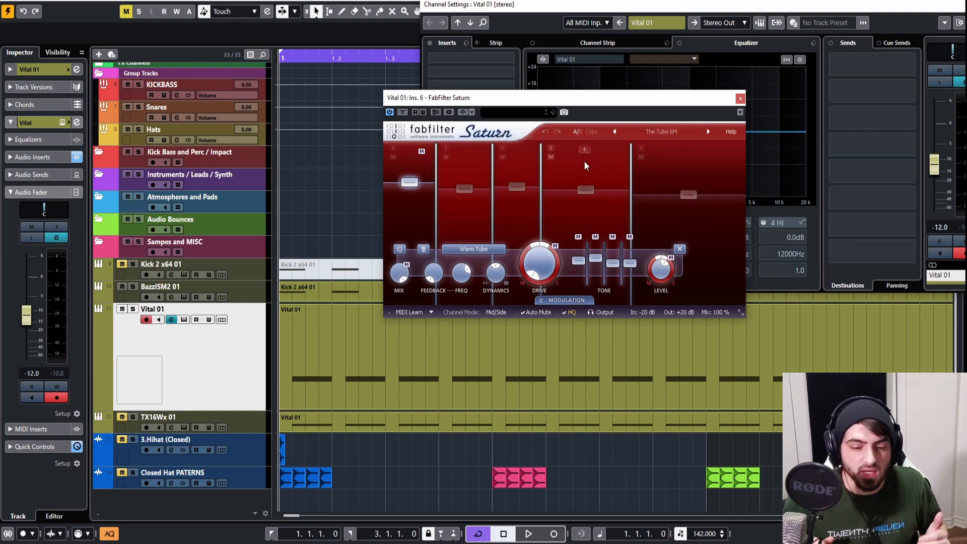
left_click(740, 98)
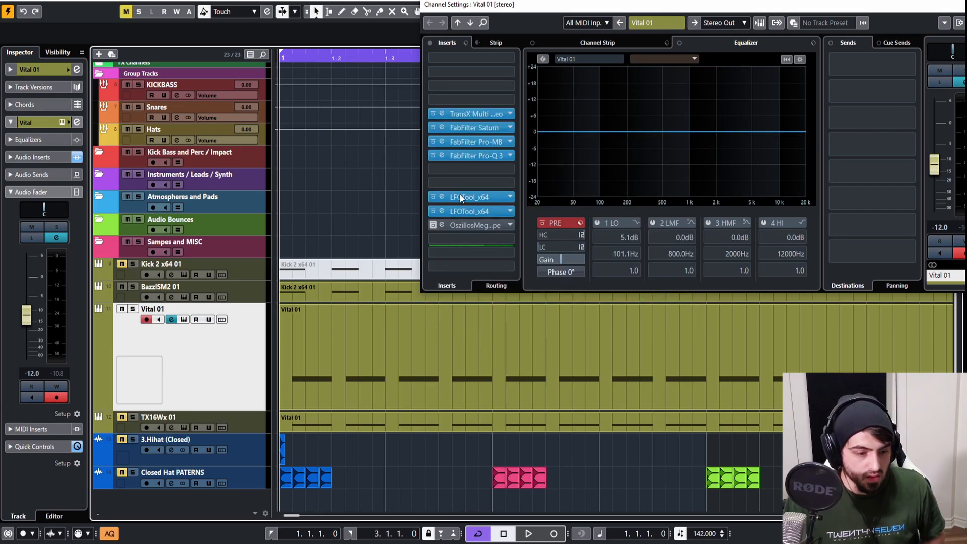
left_click(471, 156)
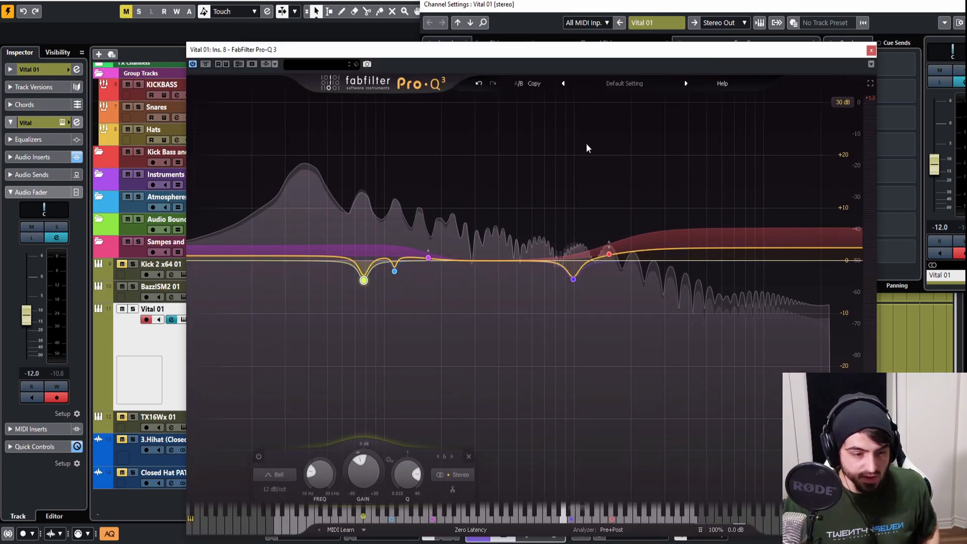
left_click(870, 51)
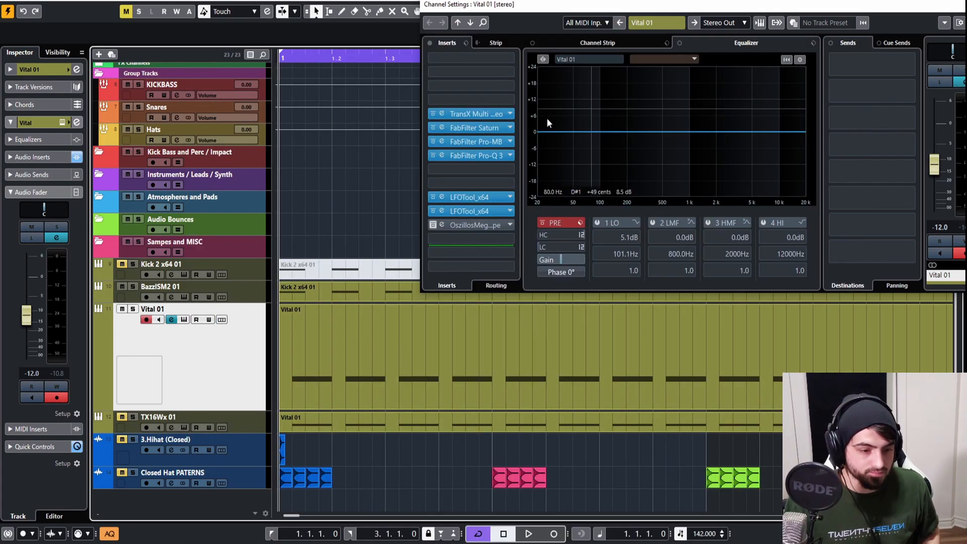
left_click(484, 140)
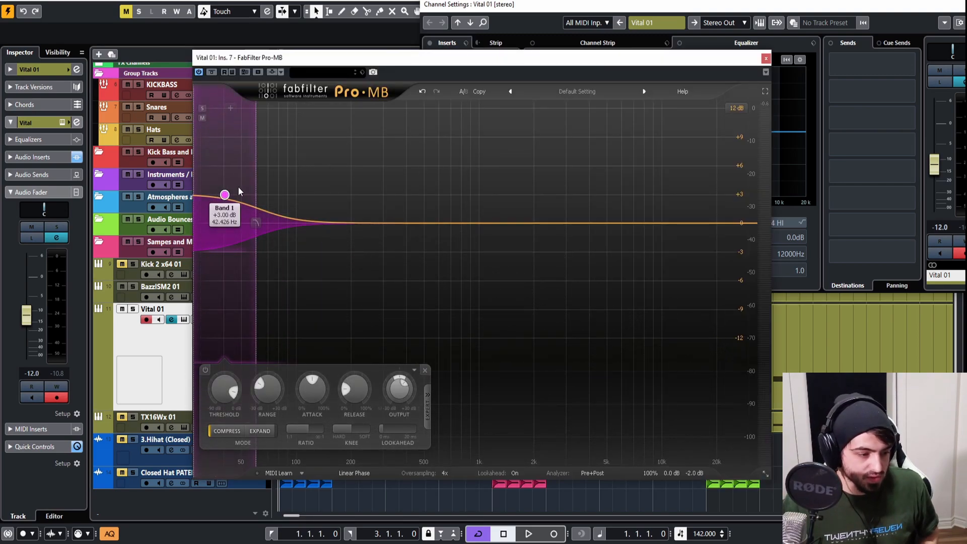
left_click(765, 59)
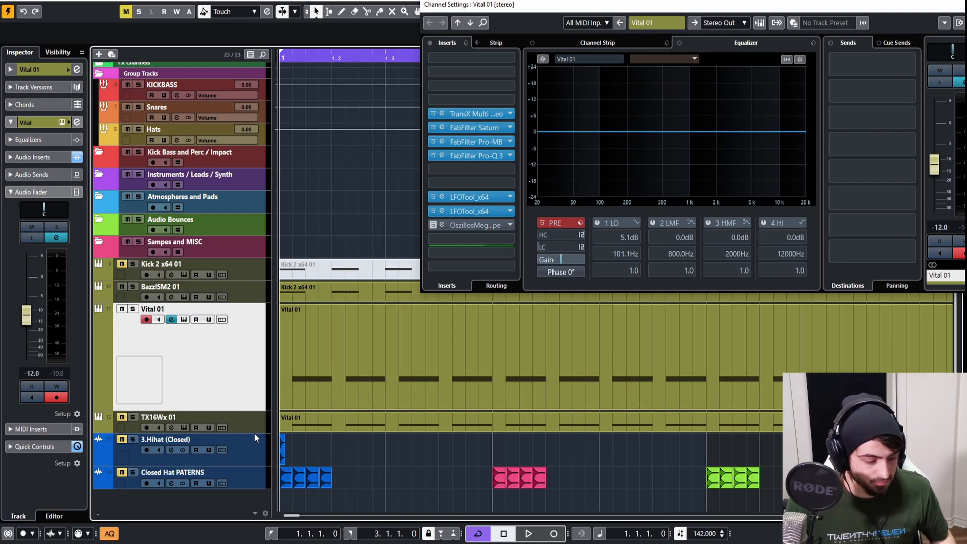
Step: Unmute the Closed Hat PATERNS track and select it, leaving 3.Hihat (Closed) muted
left_click(256, 453)
left_click(123, 364)
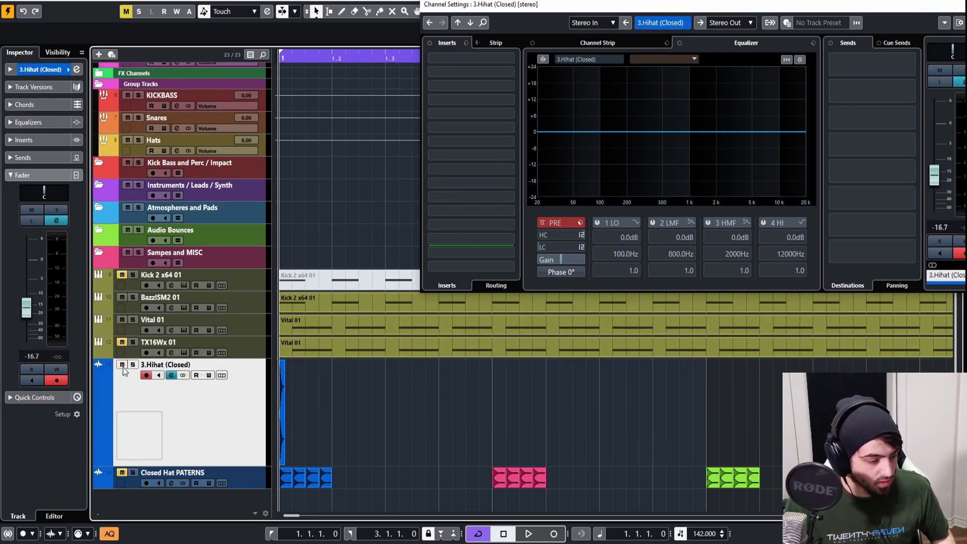
left_click(123, 364)
left_click(234, 486)
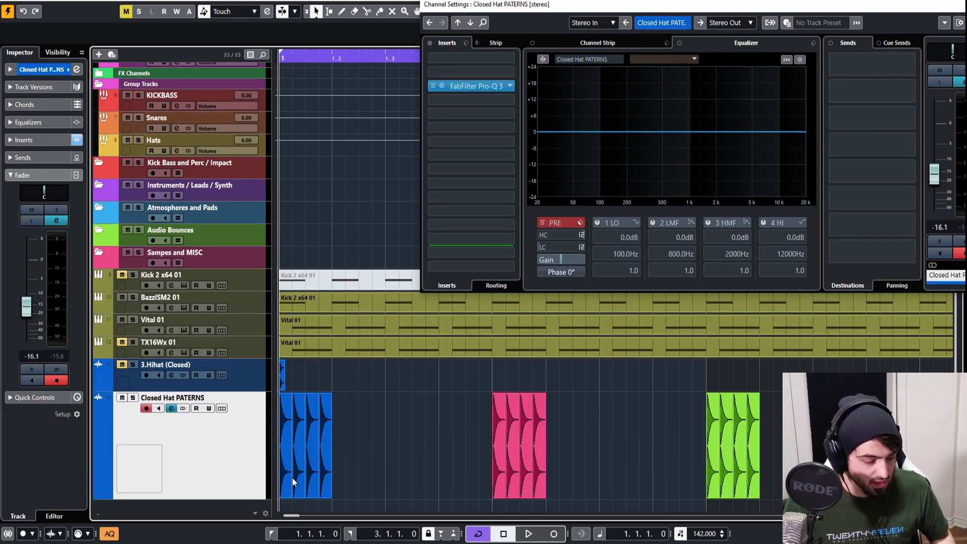
left_click_drag(360, 422, 199, 441)
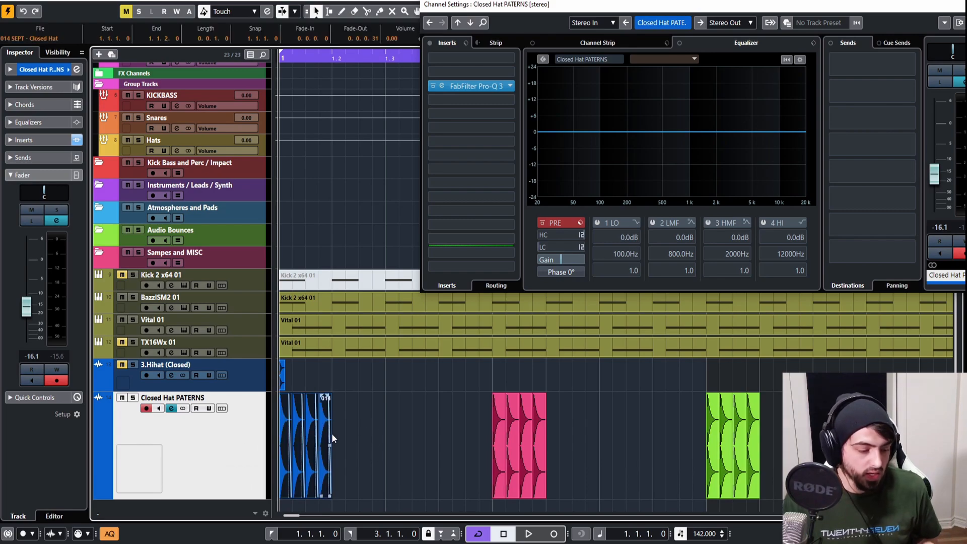
left_click_drag(346, 442, 288, 441)
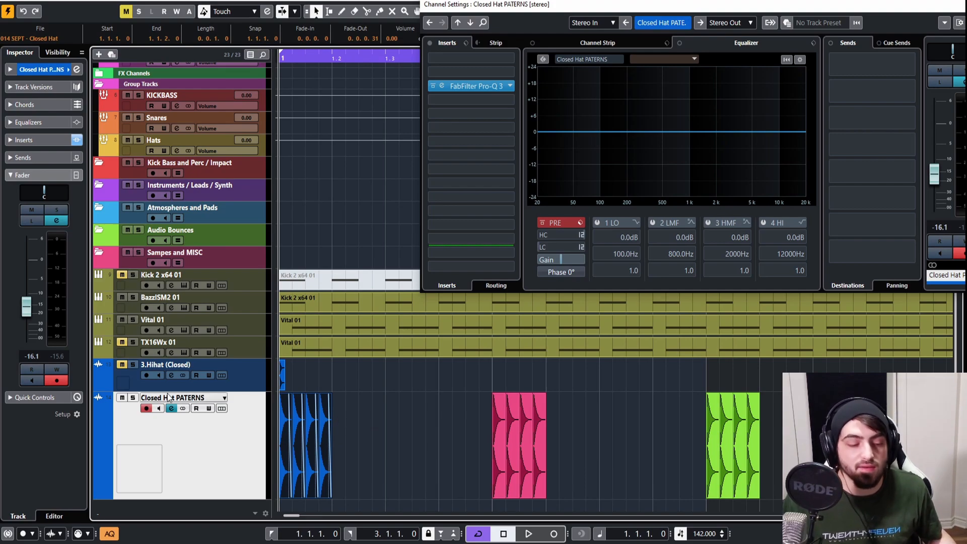
left_click(213, 389)
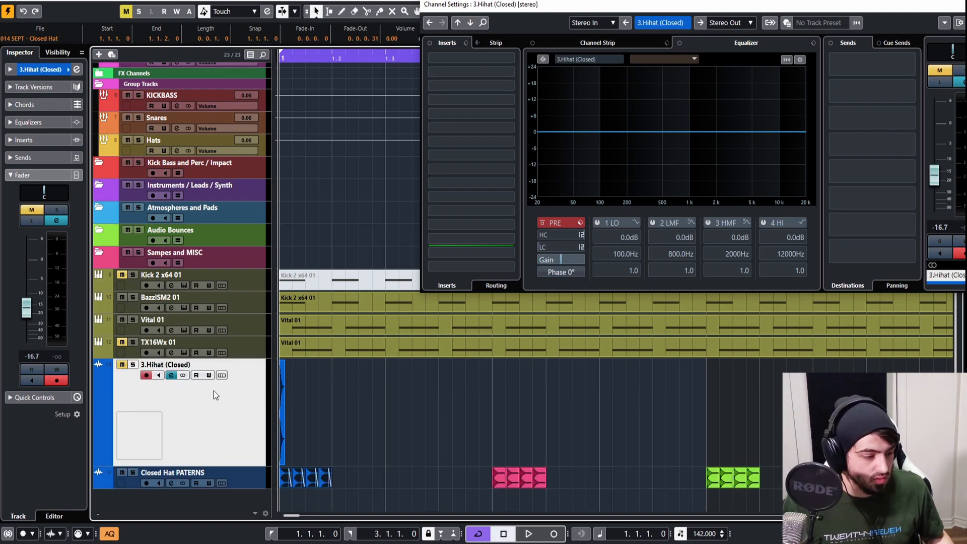
left_click(262, 479)
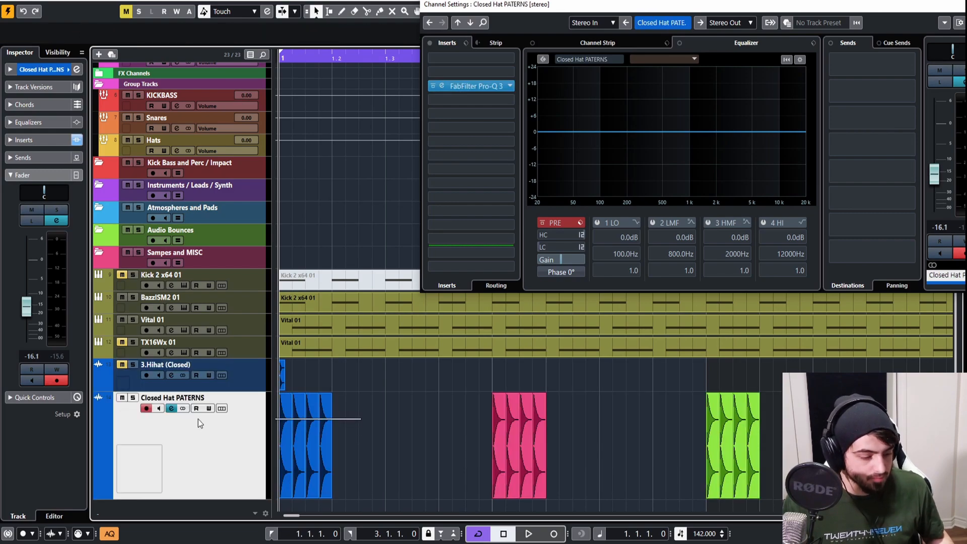
left_click_drag(198, 419, 197, 419)
left_click_drag(365, 428, 189, 417)
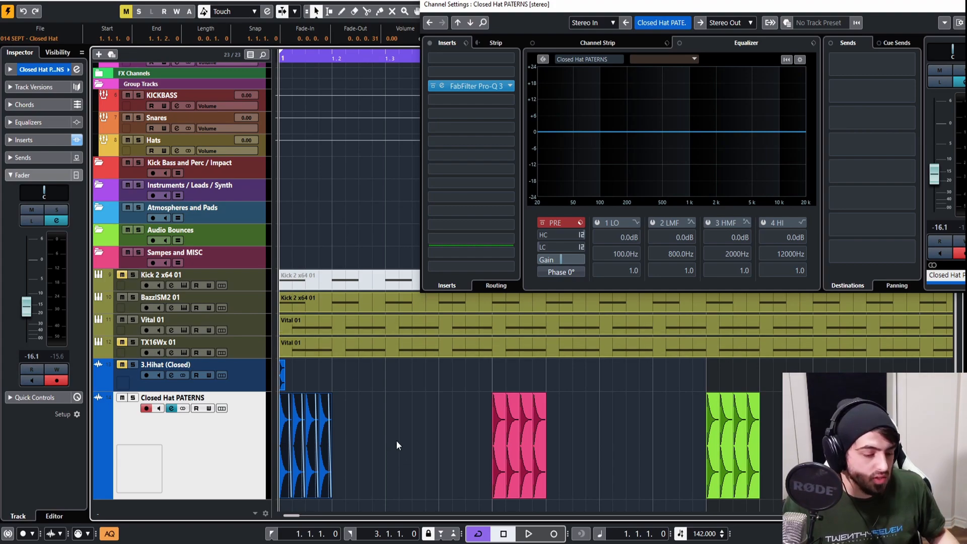
key("ctrl+d")
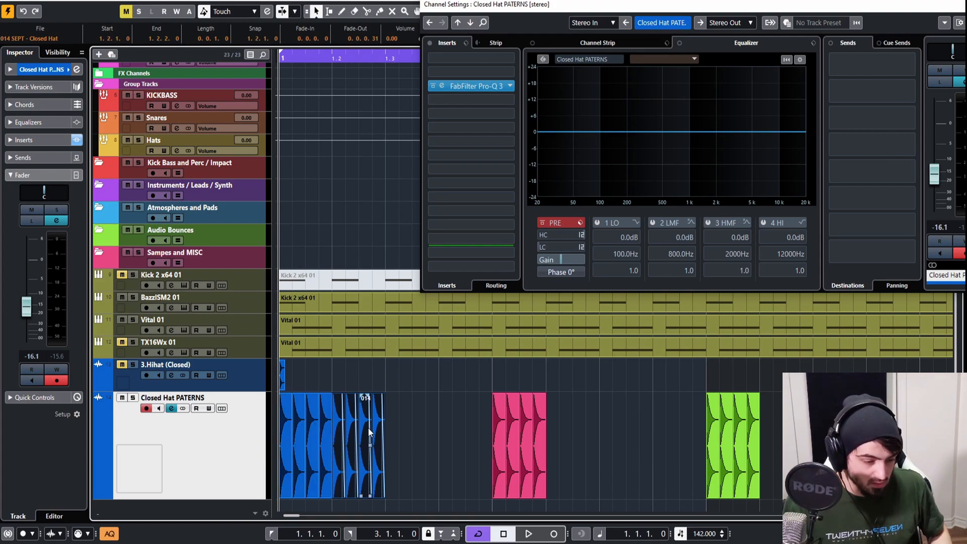
left_click_drag(411, 431, 230, 431)
key("Delete")
Step: Enlarge the Closed Hat PATERNS track to show the waveforms of its four blue hat events in detail
scroll(317, 432, "up", 3)
scroll(317, 433, "up", 2)
left_click_drag(444, 446, 176, 452)
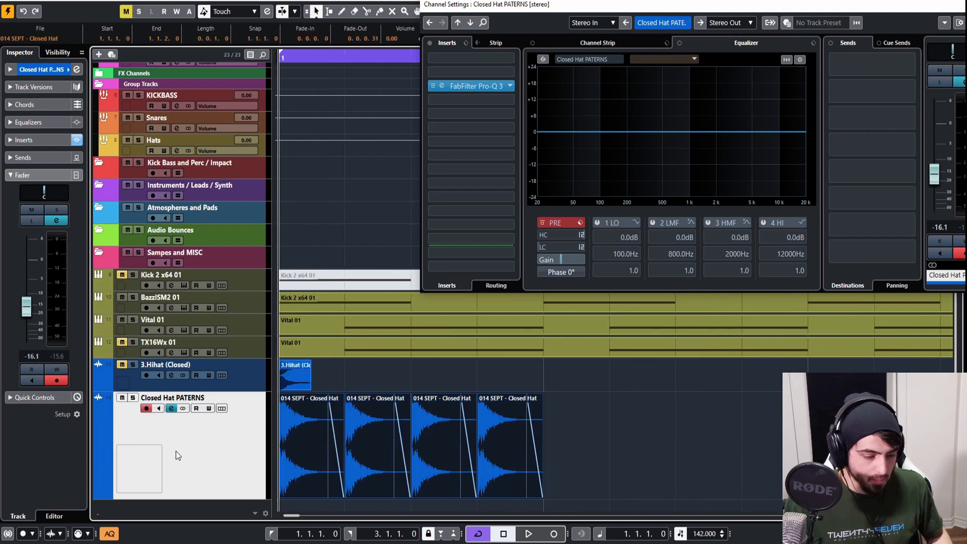
left_click_drag(238, 498, 244, 523)
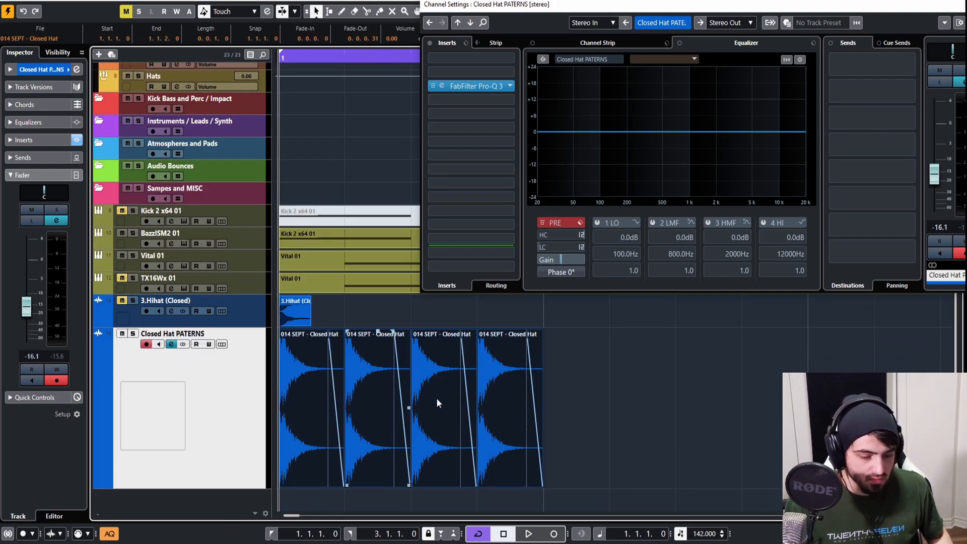
Step: Close the channel settings and set the event volume of all four blue closed-hat events to -6 dB
left_click_drag(612, 397, 168, 402)
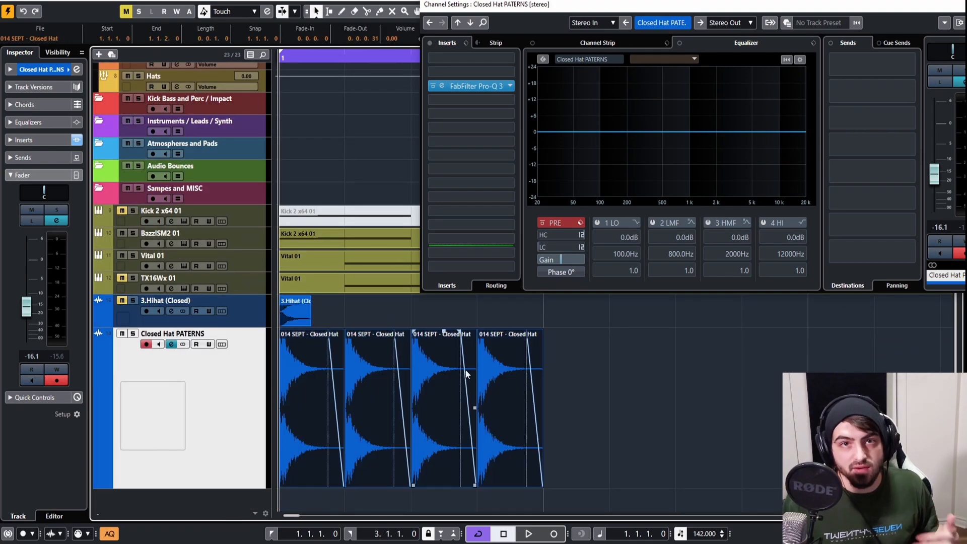
left_click_drag(565, 395, 291, 380)
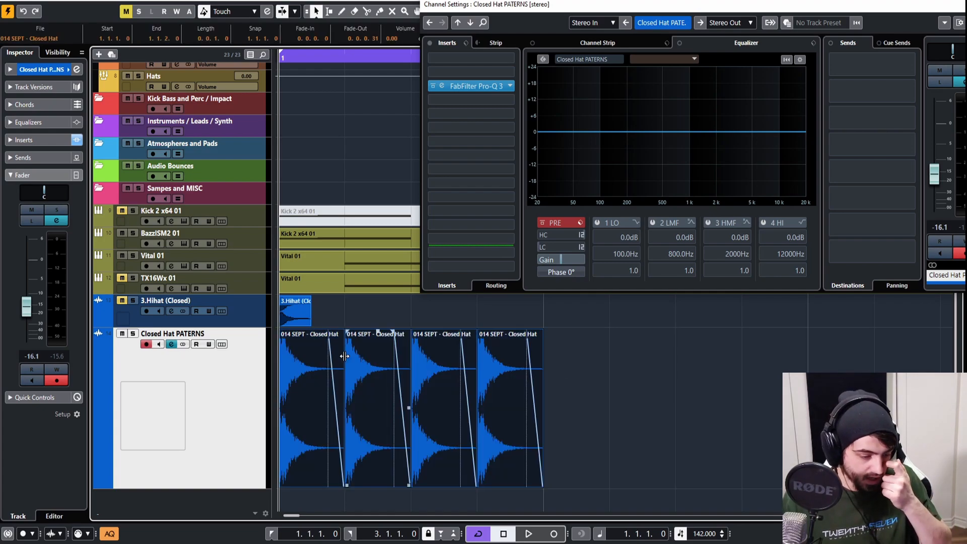
left_click_drag(600, 354, 276, 380)
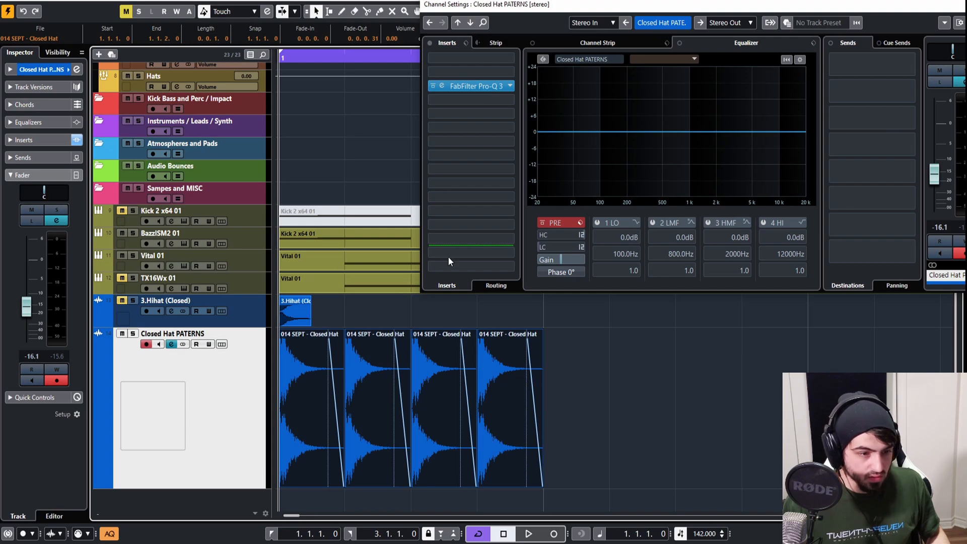
left_click_drag(935, 5, 742, 26)
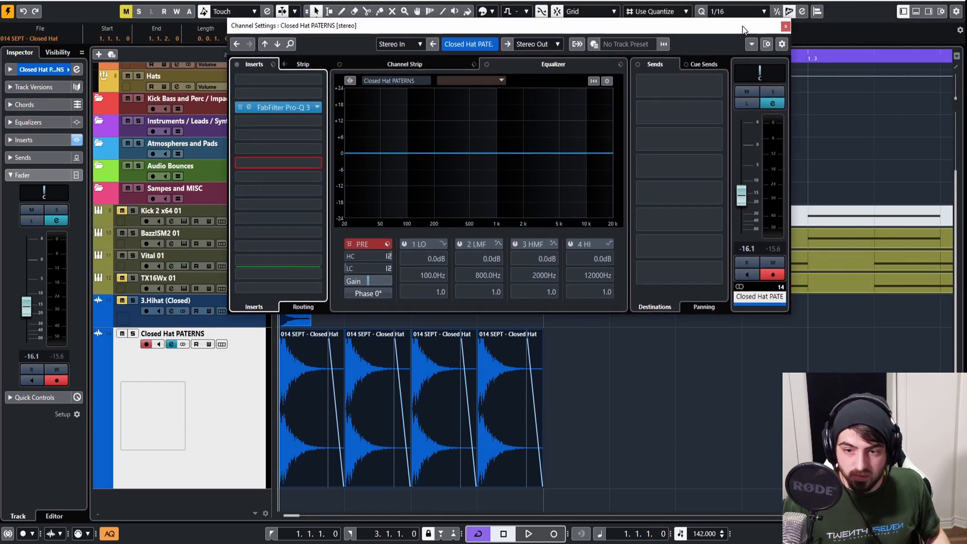
left_click(785, 26)
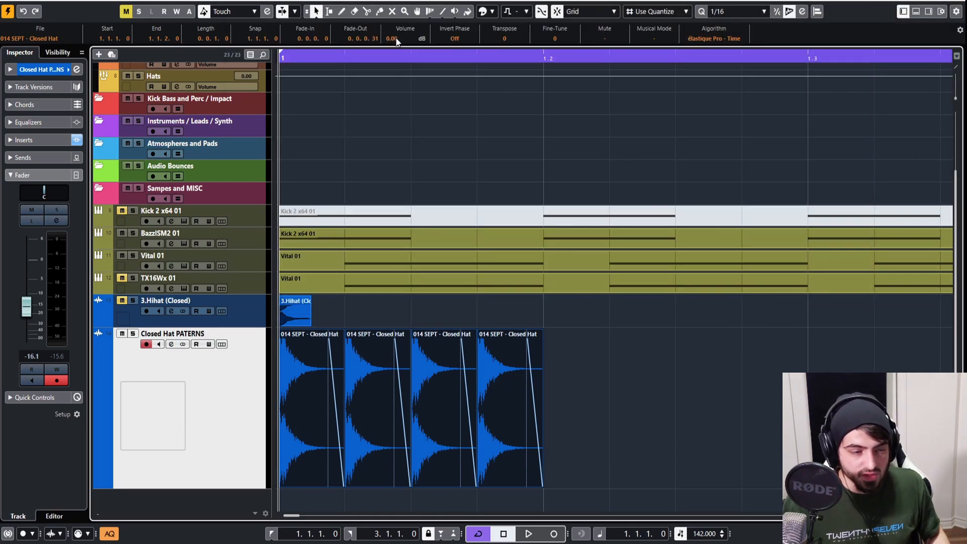
scroll(398, 39, "down", 7)
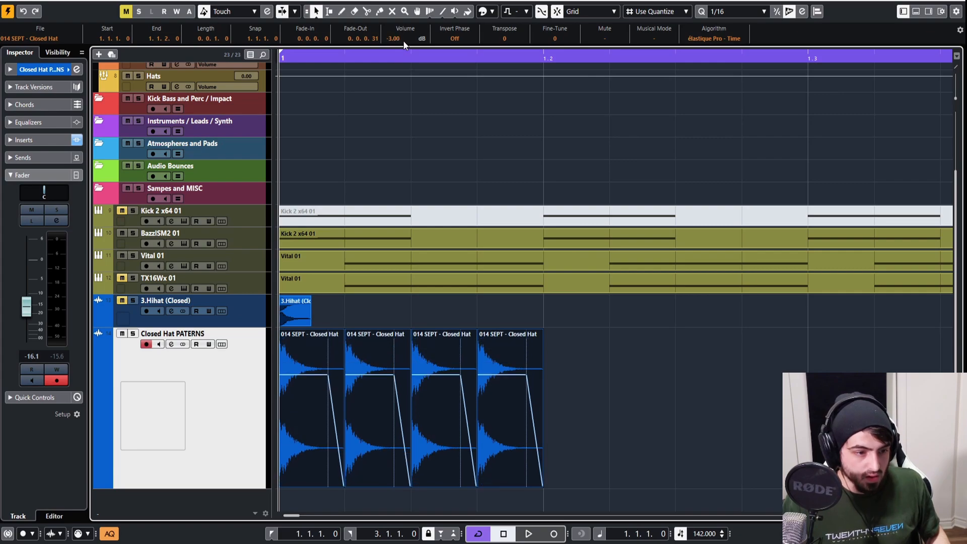
scroll(403, 42, "up", 1)
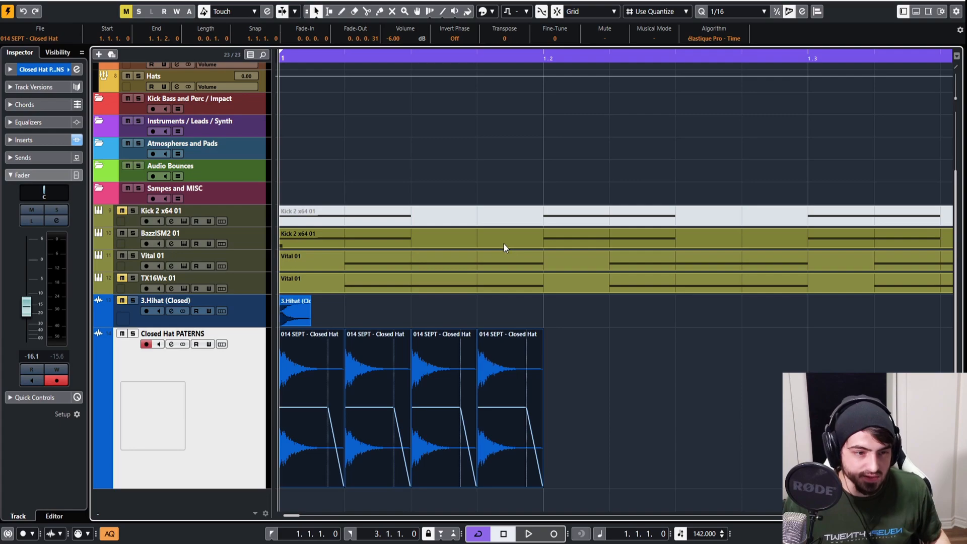
Step: Set the second closed-hat event's volume to -4 dB and the last two events' volume to -1 dB
left_click(353, 349)
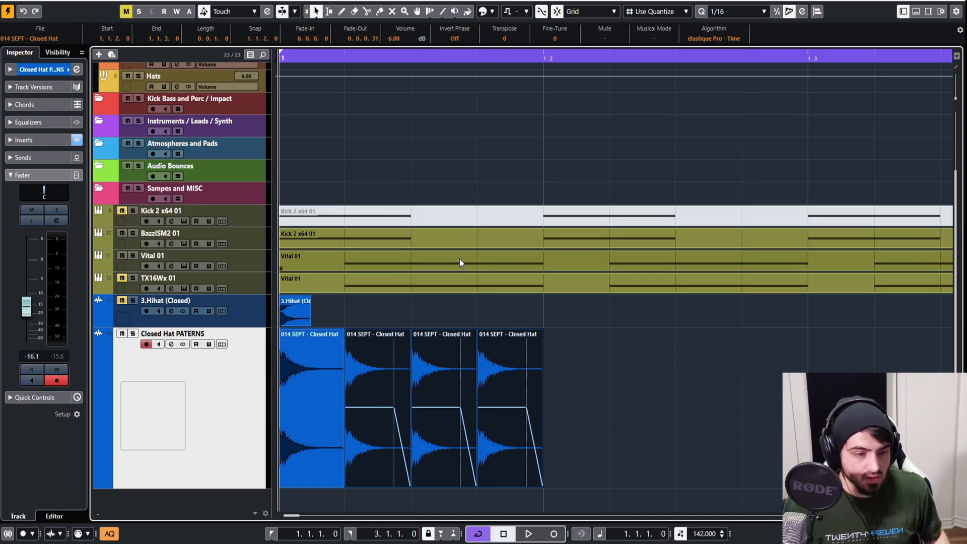
scroll(403, 39, "up", 2)
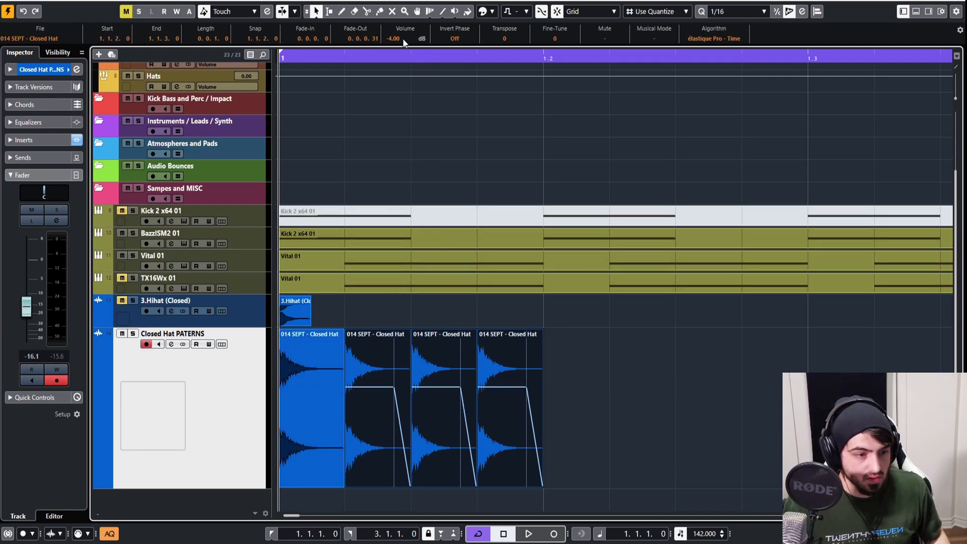
left_click(383, 340, "ctrl")
scroll(403, 42, "up", 2)
scroll(403, 41, "up", 2)
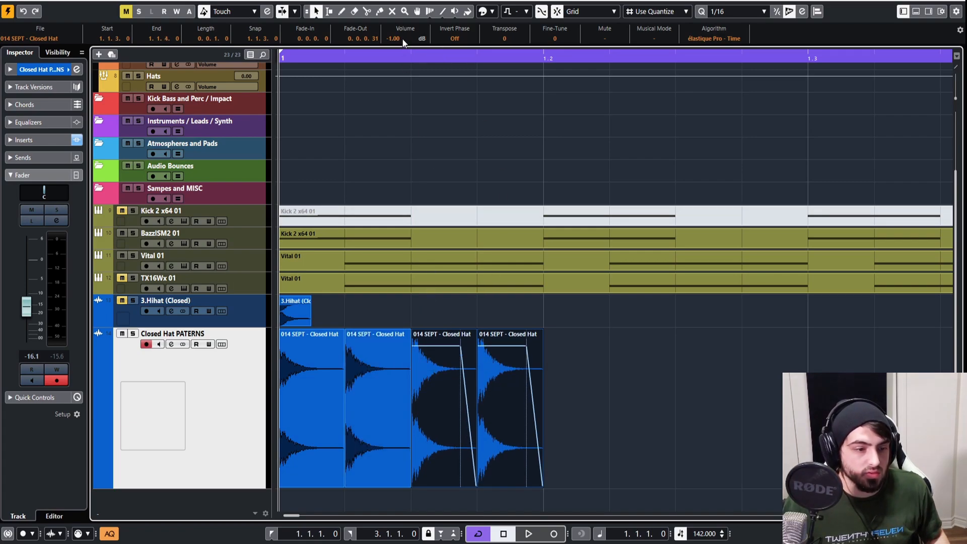
Step: Set the third blue closed-hat event's volume to 0 dB and the fourth's to -2 dB
left_click(444, 377, "ctrl")
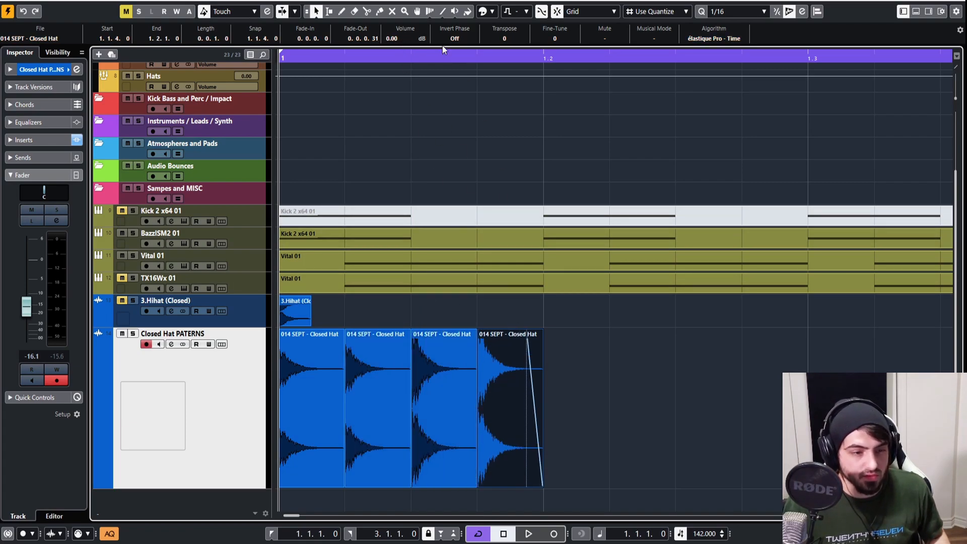
scroll(396, 40, "down", 2)
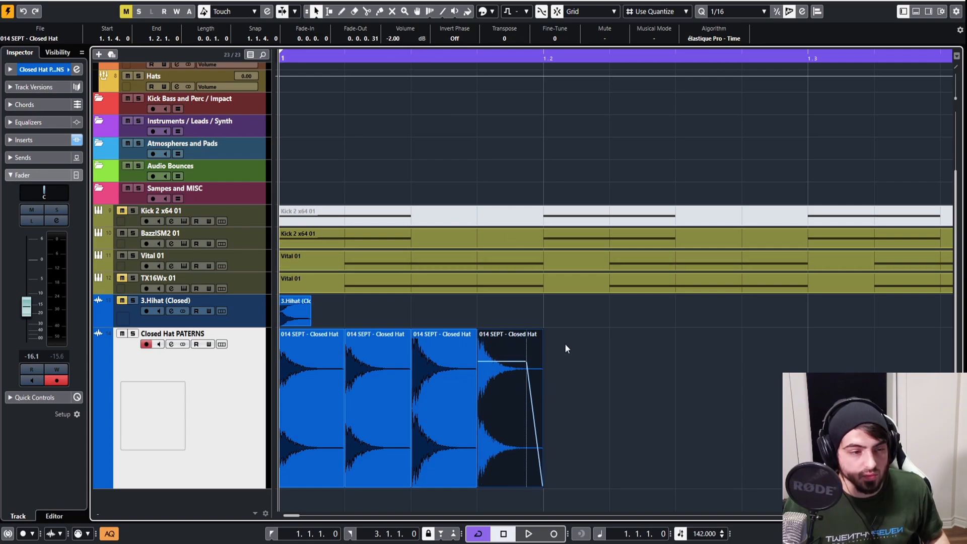
Step: Duplicate the four blue closed-hat events three times so the pattern fills bar 1
left_click_drag(611, 410, 291, 401)
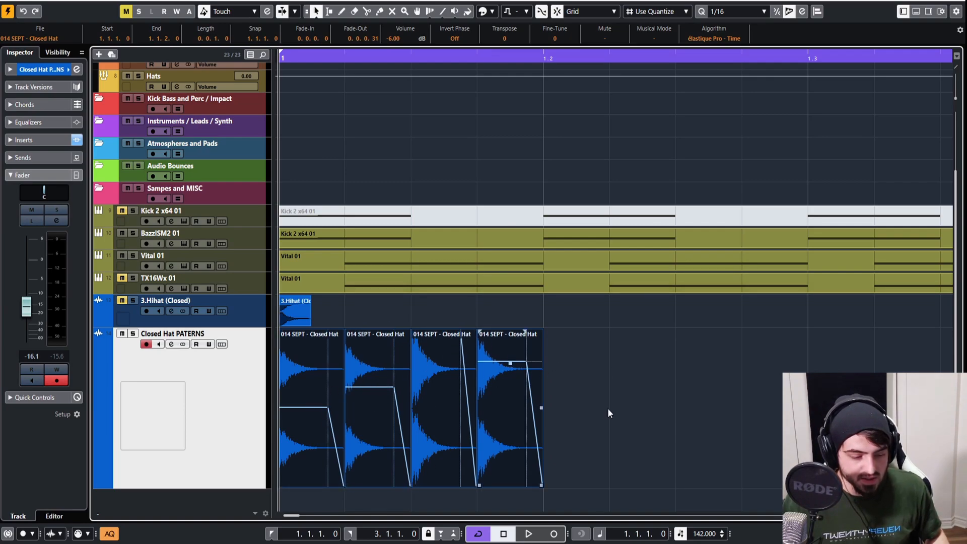
key("g")
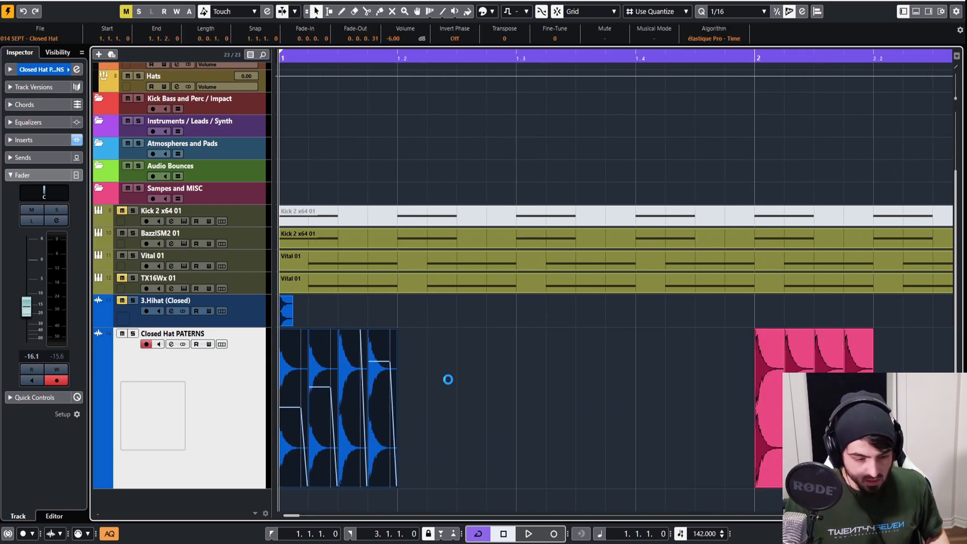
key("ctrl+d")
key("ctrl+d")
key("ctrl+d")
Step: Glue all the blue closed-hat events in bar 1 into one continuous part and return to the Object Selection tool
key("4")
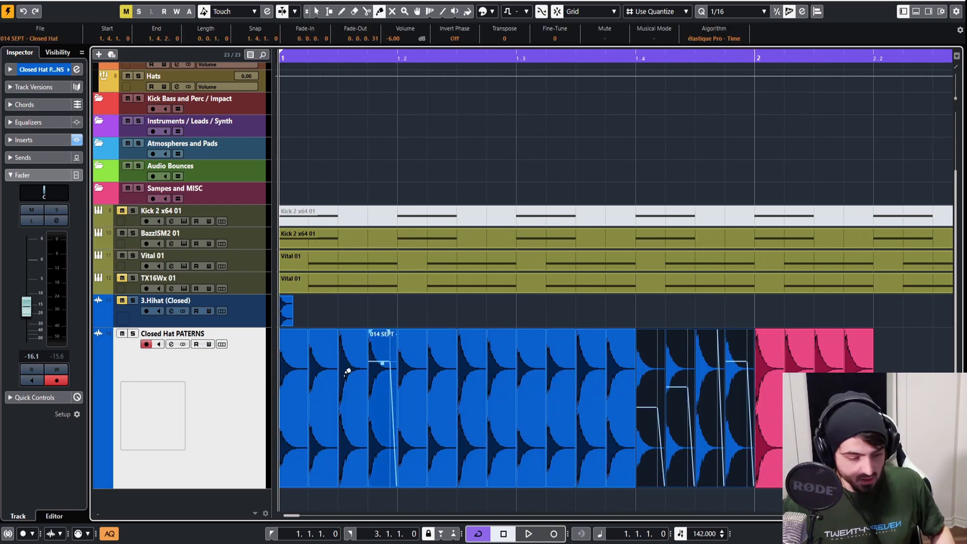
left_click(300, 372)
left_click(300, 372)
left_click(300, 371)
left_click(300, 372)
left_click(300, 372)
left_click(300, 372)
left_click(301, 369)
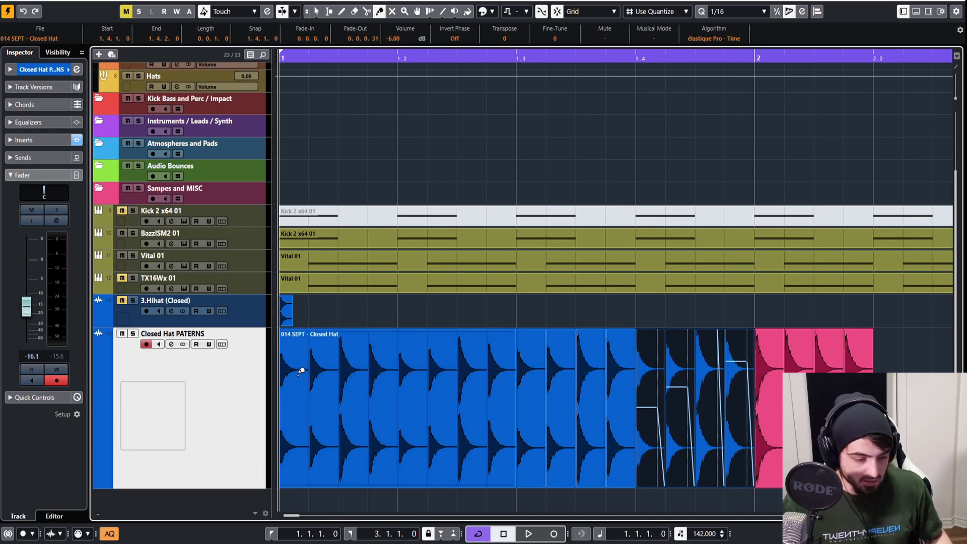
left_click(302, 367)
left_click(302, 367)
left_click(303, 366)
left_click(439, 364)
left_click(440, 383)
left_click(441, 394)
left_click(444, 396)
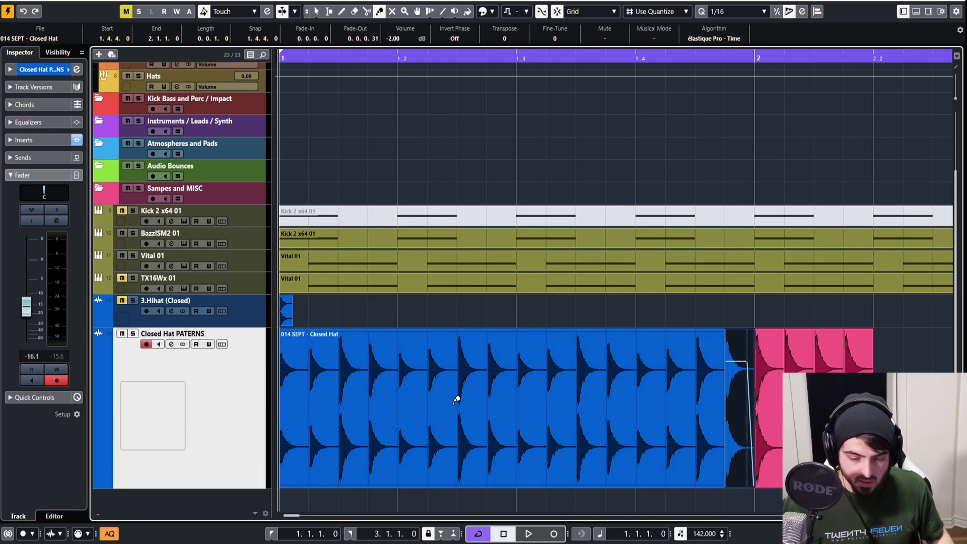
left_click(455, 397)
key("1")
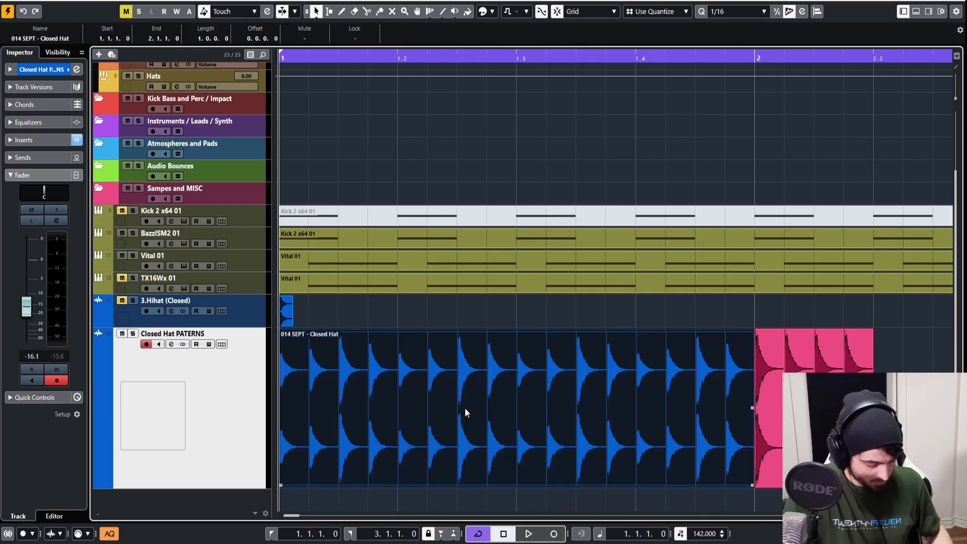
Step: Set the loop range to the glued hat part in bar 1 and audition it with the bass, selecting the Vital 01 track
key("3")
key("p")
key("space")
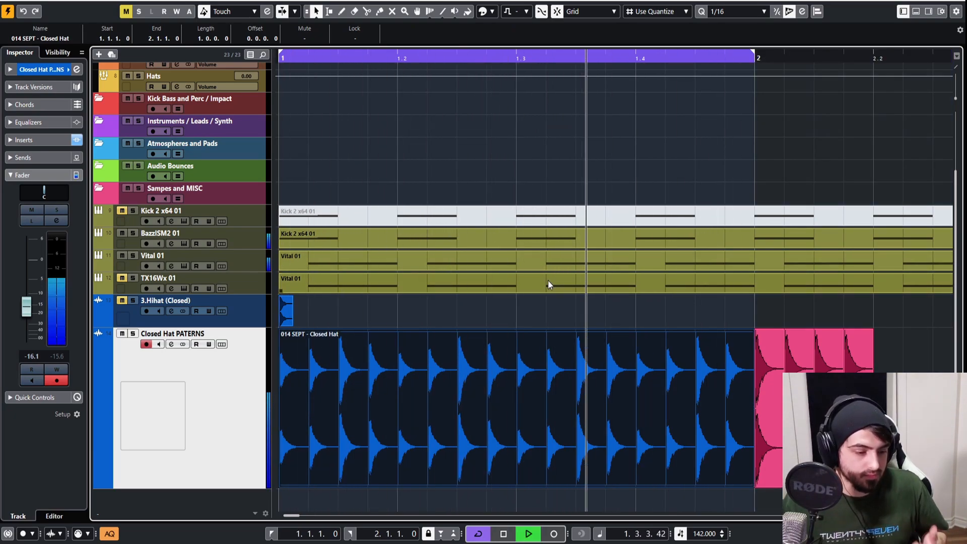
key("space")
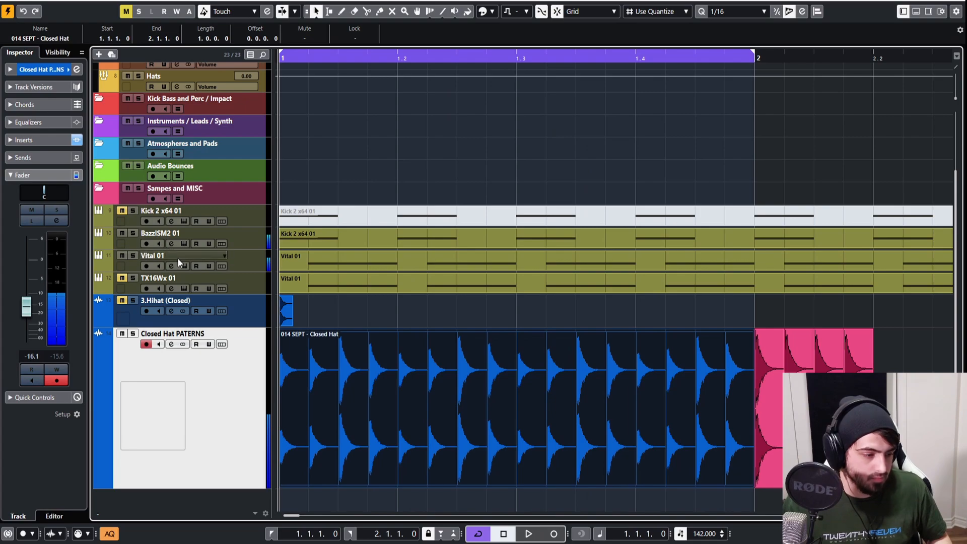
left_click(130, 267)
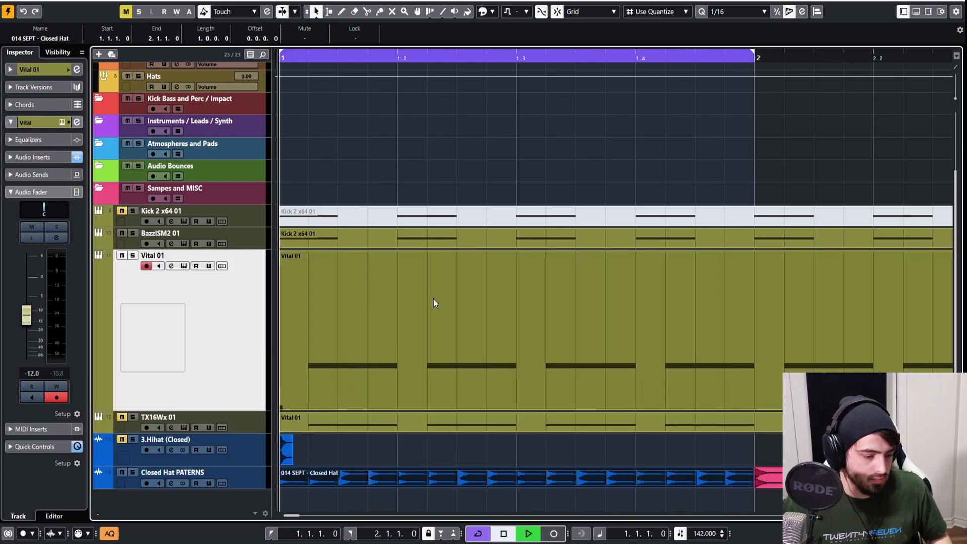
key("space")
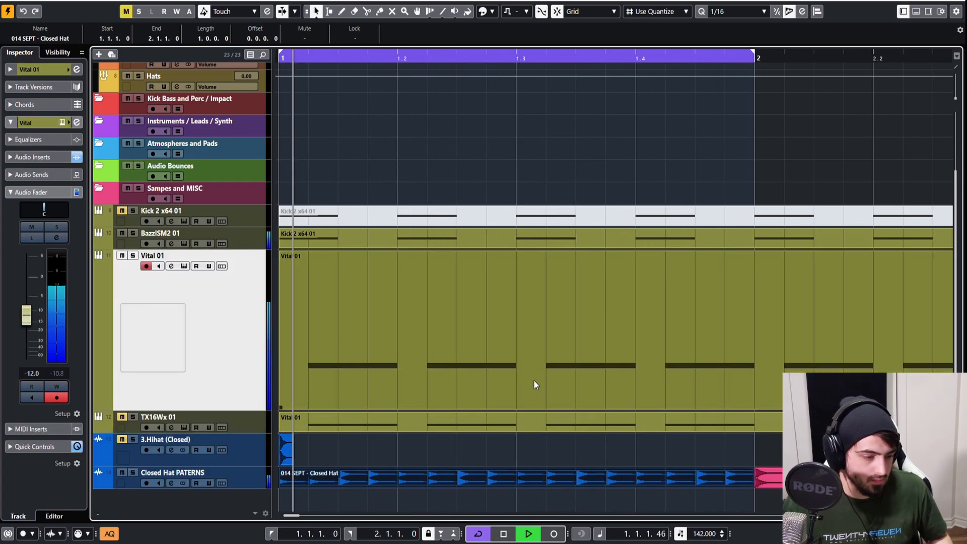
key("space")
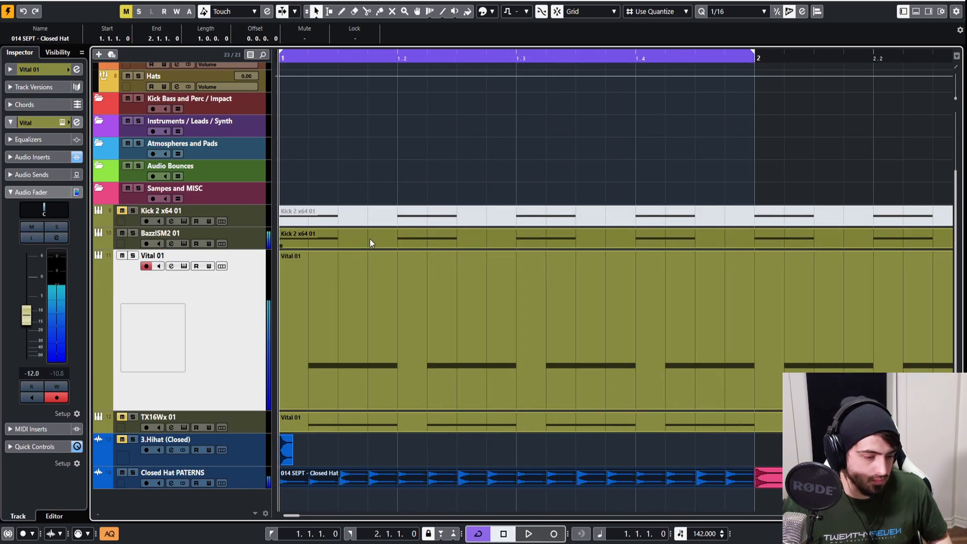
Step: Inspect the notes of the part on the BazzISM2 01 track in the Key Editor and close the editor
left_click(242, 458)
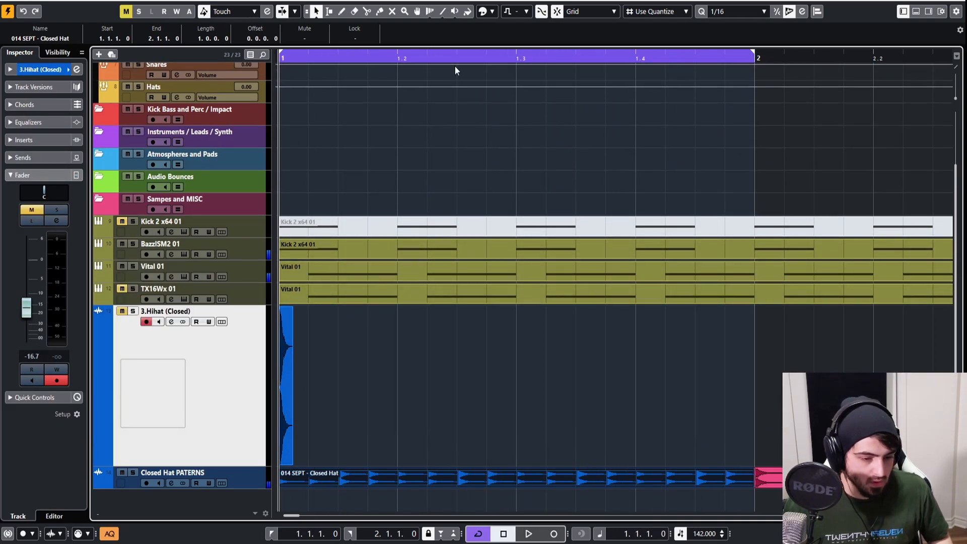
key("g")
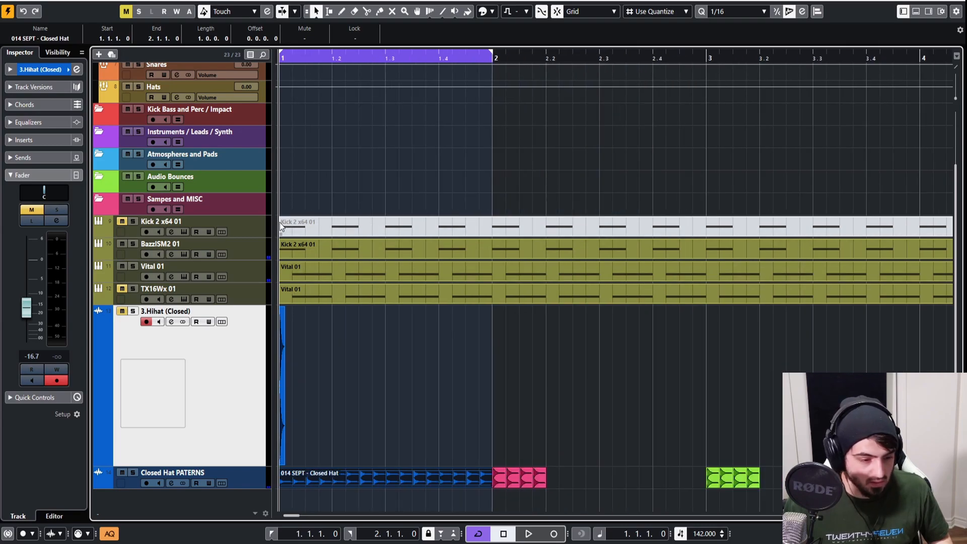
left_click(259, 247)
double_click(312, 319)
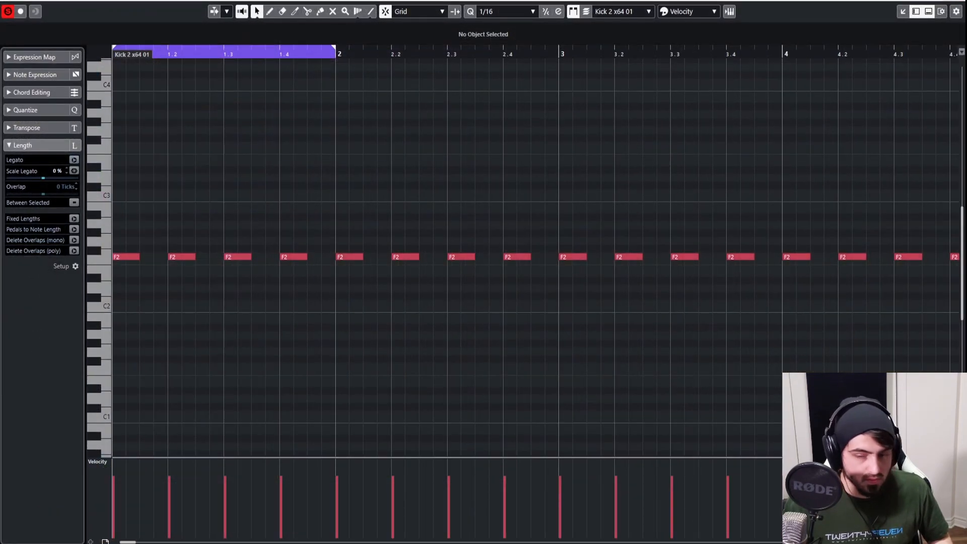
left_click(956, 1)
Step: Play the hat pattern with the kick and bass, narrowing the loop to run from beat 1.3 to bar 2
key("space")
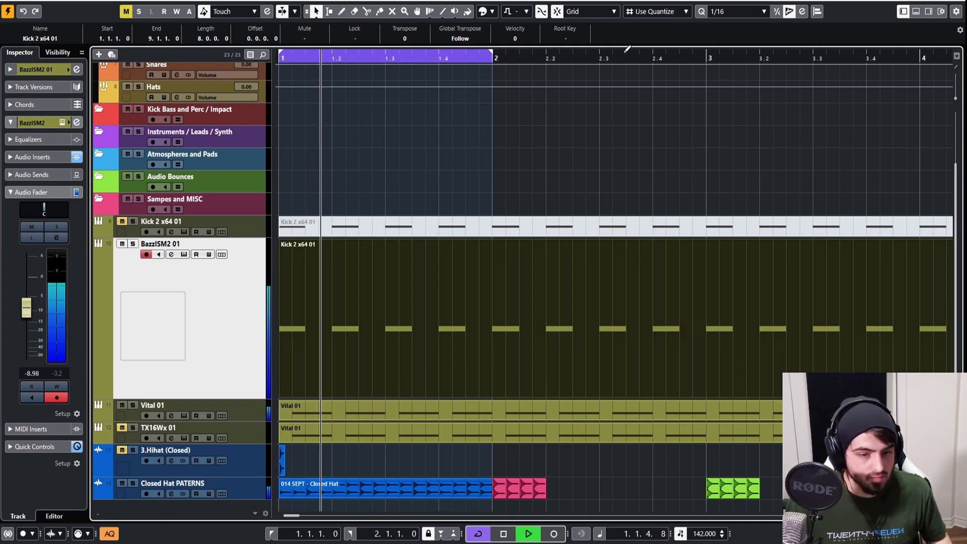
mouse_move(492, 56)
left_mouse_down()
mouse_move(705, 58)
mouse_move(492, 59)
left_mouse_up()
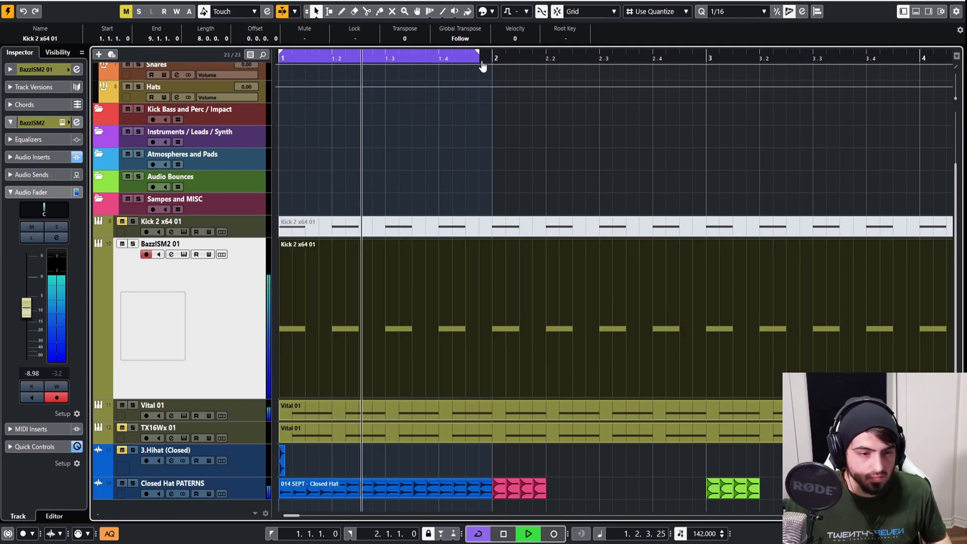
left_click_drag(281, 55, 386, 59)
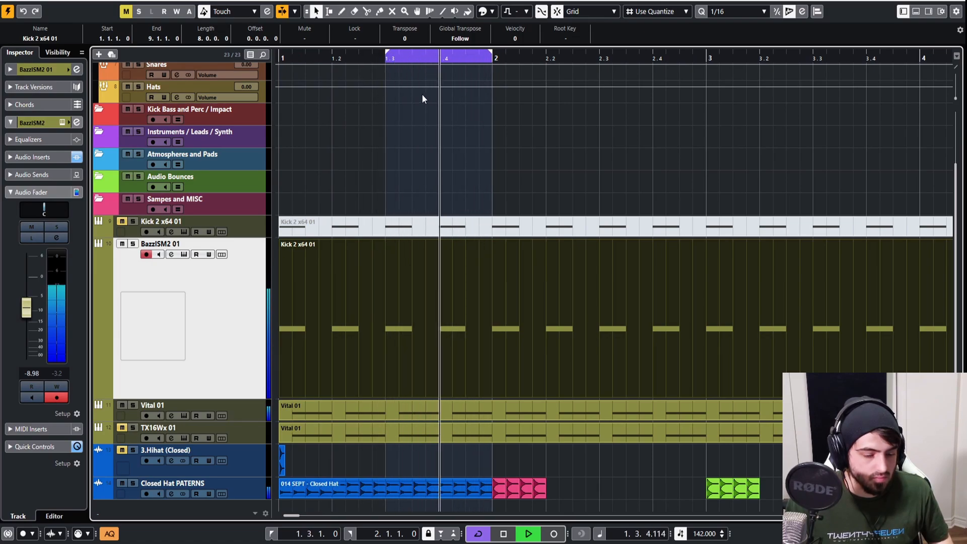
key("space")
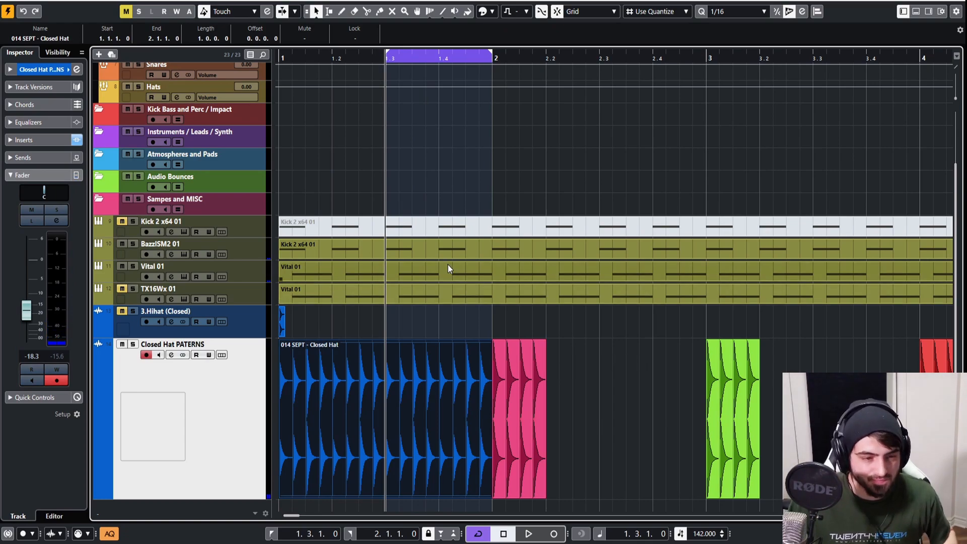
Step: Move the loop range to cover all of bar 2, from 2.1.1.0 to 3.1.1.0, around the pink hat events
left_click_drag(455, 59, 562, 59)
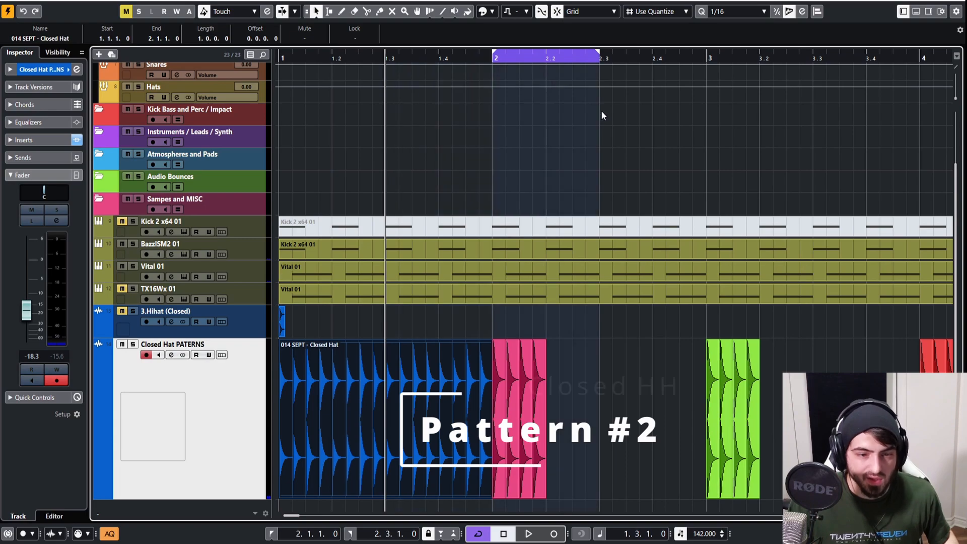
left_click(707, 67, "alt")
scroll(537, 281, "up", 6)
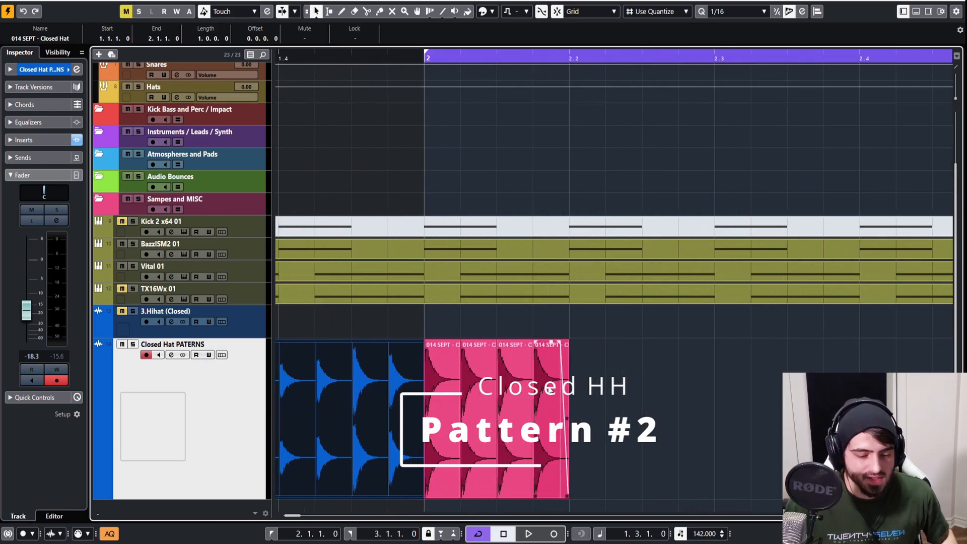
scroll(587, 399, "down", 3)
Step: Set the event volume of all four pink closed-hat events to -6 dB
left_click_drag(668, 404, 496, 388)
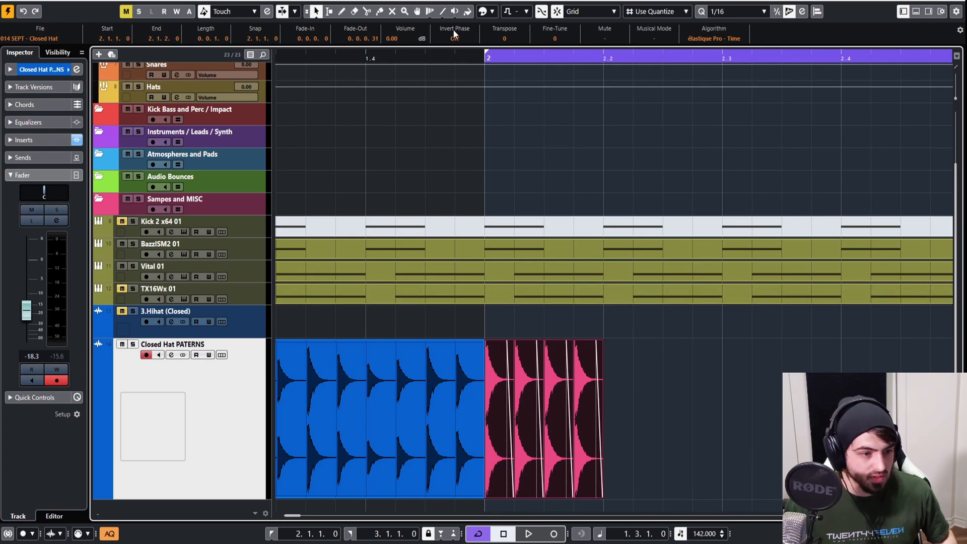
scroll(403, 39, "down", 2)
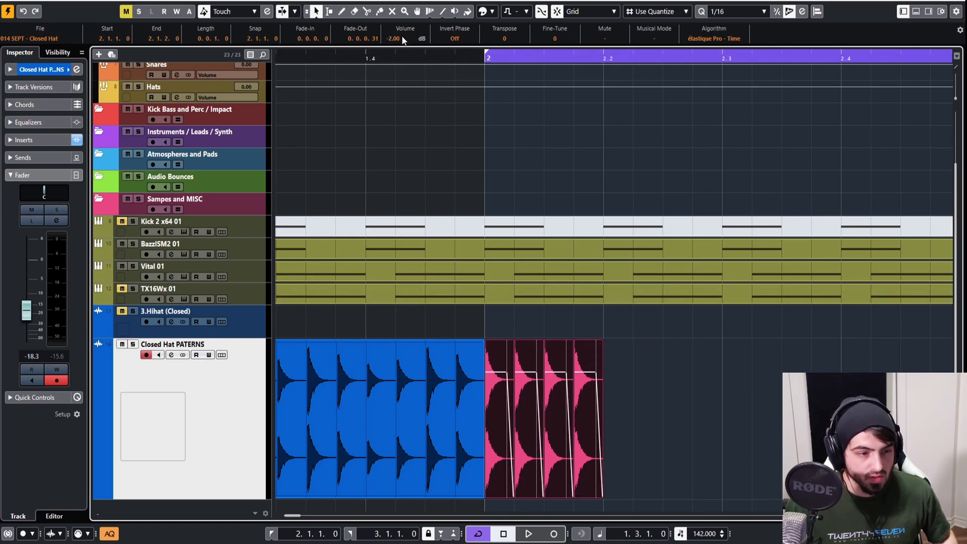
scroll(403, 39, "down", 4)
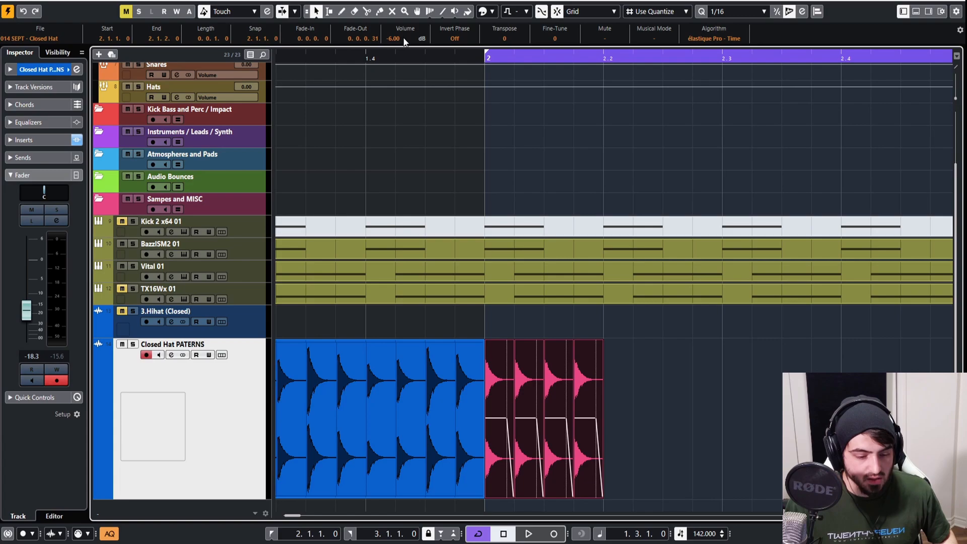
scroll(404, 39, "down", 1)
scroll(405, 39, "up", 1)
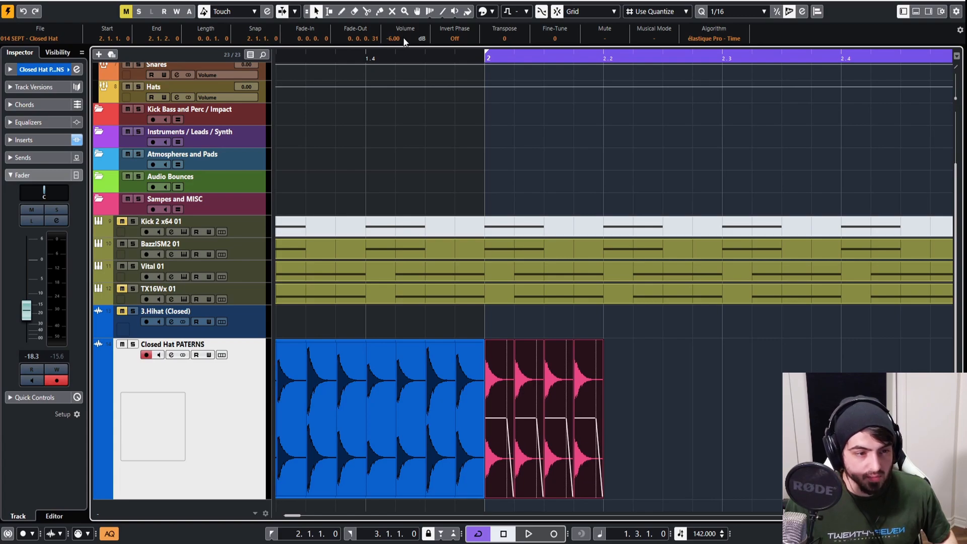
Step: Set the second pink closed-hat event's volume to -2 dB and the third's to 0 dB
left_click(499, 382, "shift")
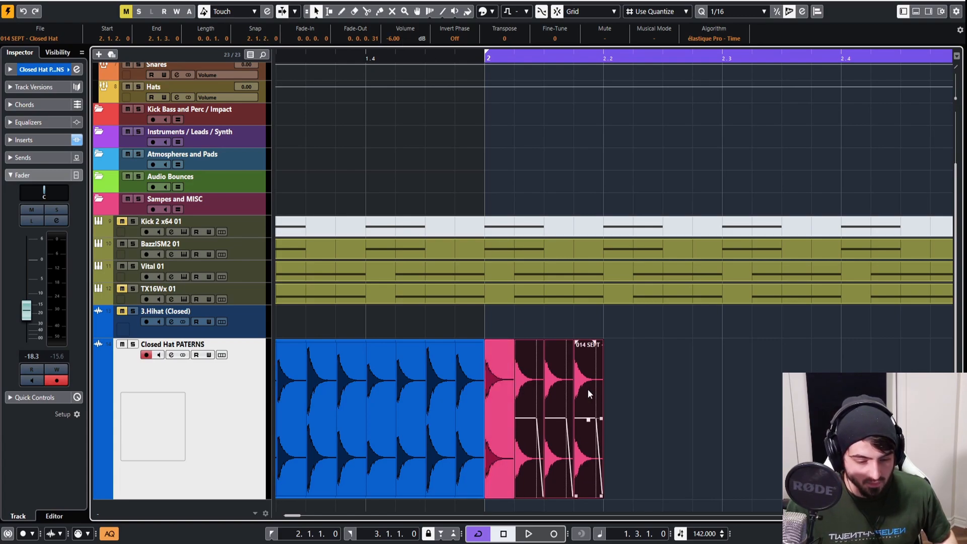
left_click(587, 389, "shift")
left_click(531, 393)
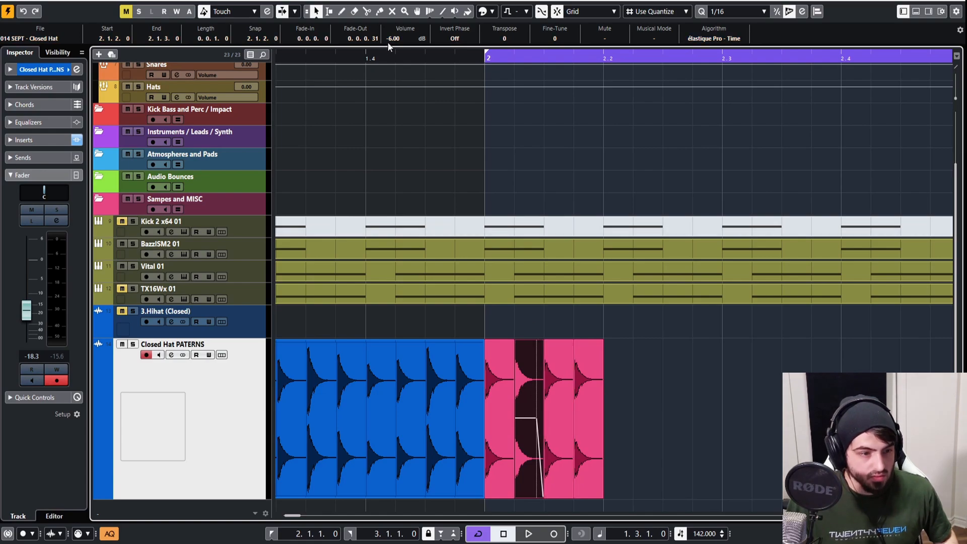
scroll(401, 41, "up", 3)
scroll(401, 43, "up", 1)
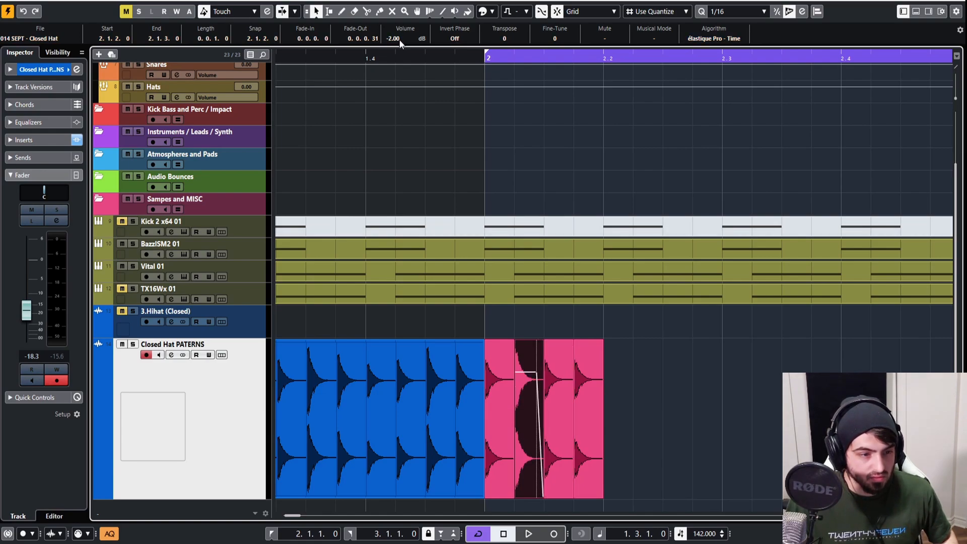
left_click(552, 381)
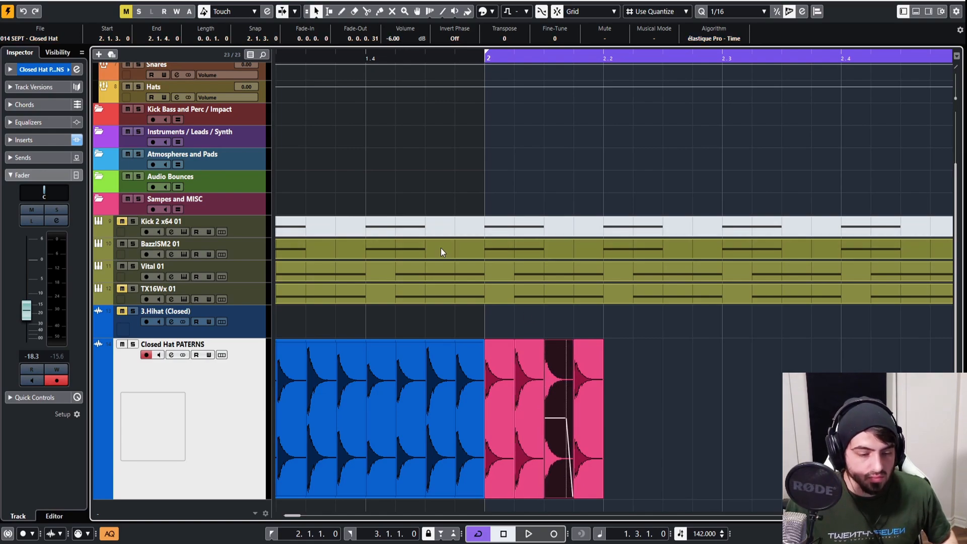
scroll(401, 41, "up", 6)
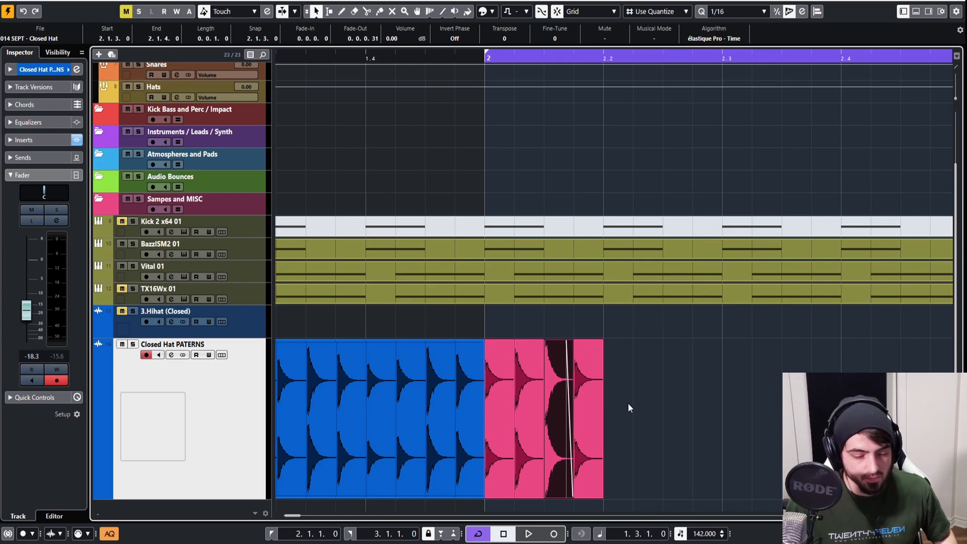
Step: Duplicate the four pink closed-hat events three times so the pattern fills bar 2
left_click_drag(627, 403, 501, 382)
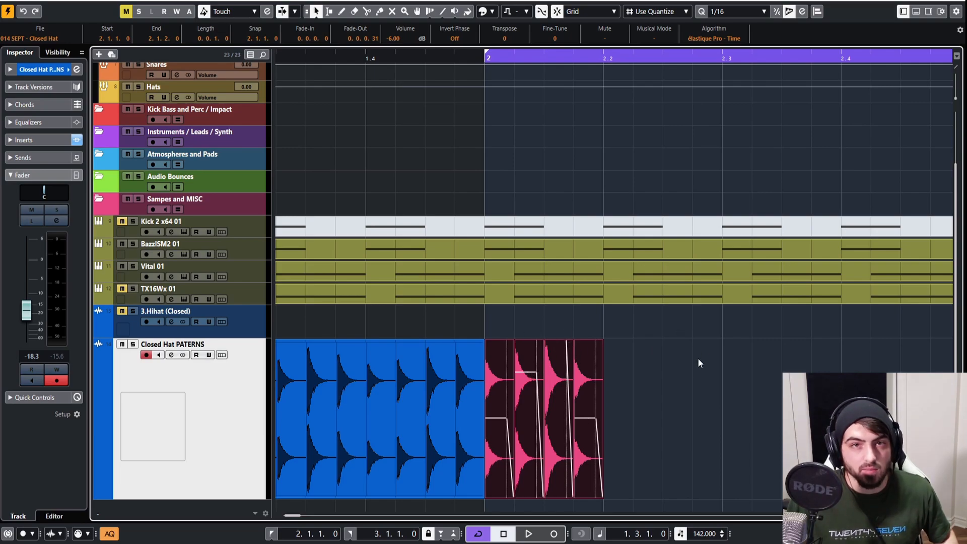
left_click_drag(687, 380, 495, 354)
scroll(600, 345, "down", 3)
key("ctrl+d")
key("ctrl+d")
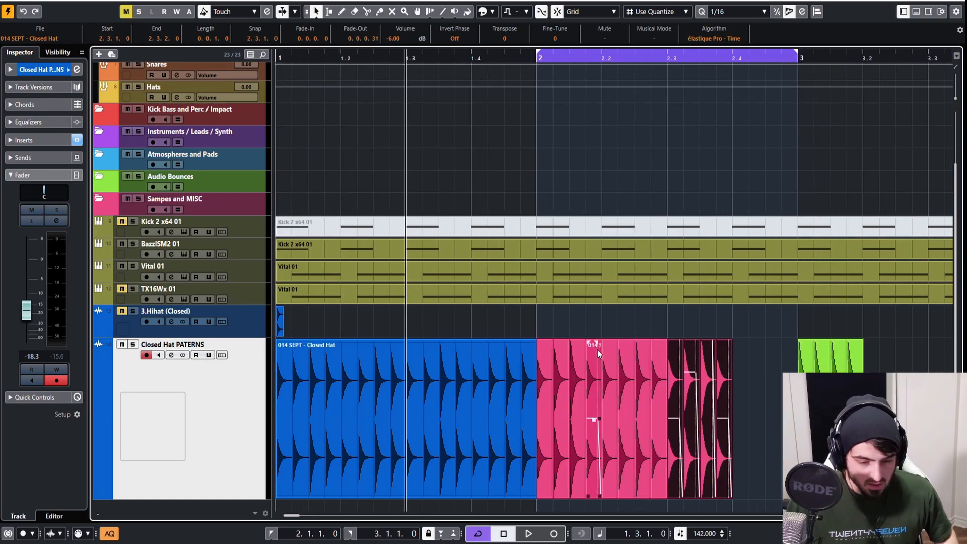
key("ctrl+d")
Step: Glue all the pink closed-hat events of bar 2 into one part
key("4")
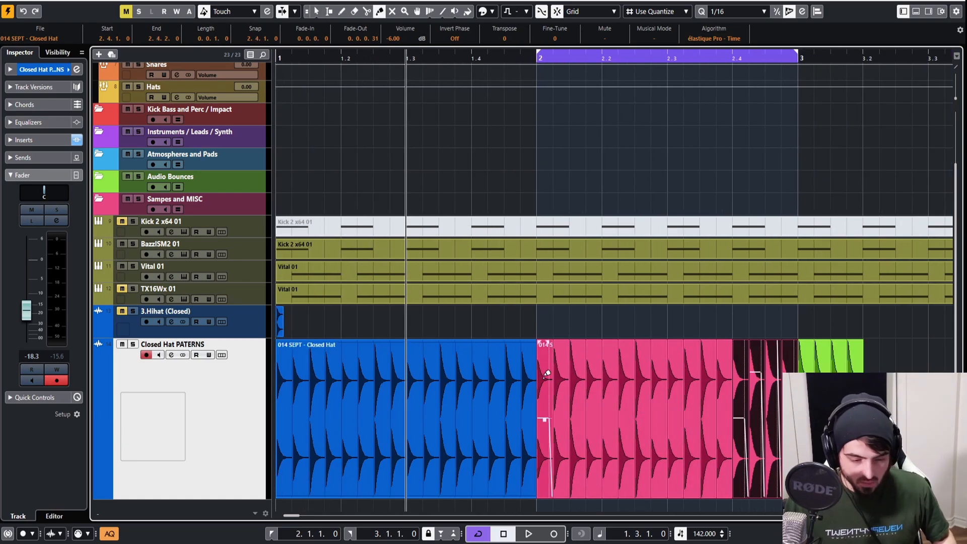
left_click(547, 373)
left_click(547, 373)
left_click(547, 373)
left_click(547, 373)
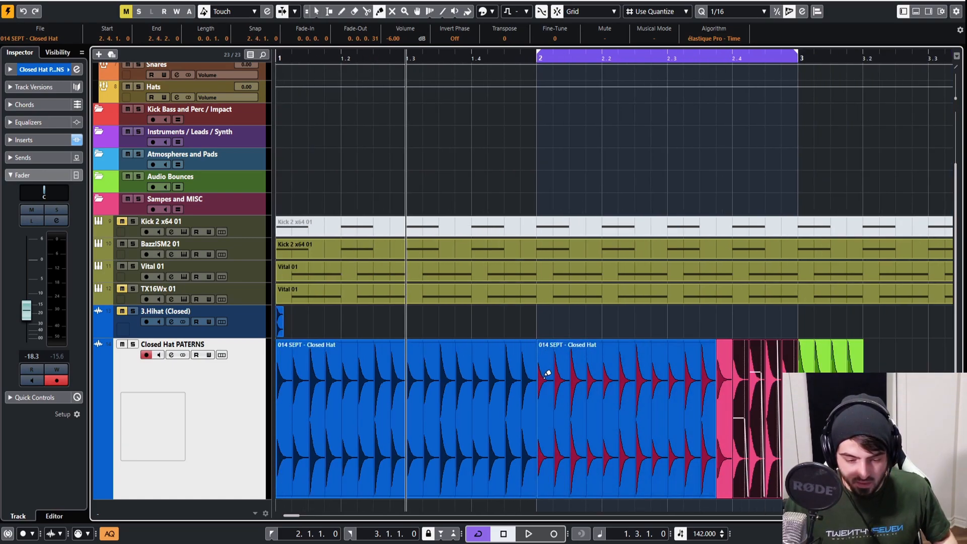
left_click(547, 374)
left_click(547, 373)
left_click(586, 382)
left_click(586, 382)
left_click(619, 382)
key("1")
left_click(612, 395)
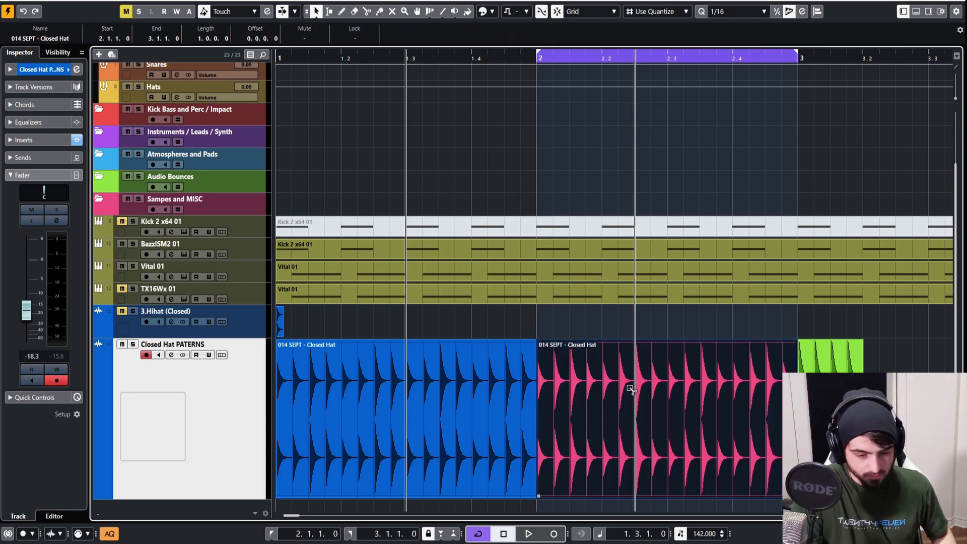
Step: Play the glued pink pattern, then audition it with the loop shortened to 2.3.1.0 through 3.1.1.0
key("space")
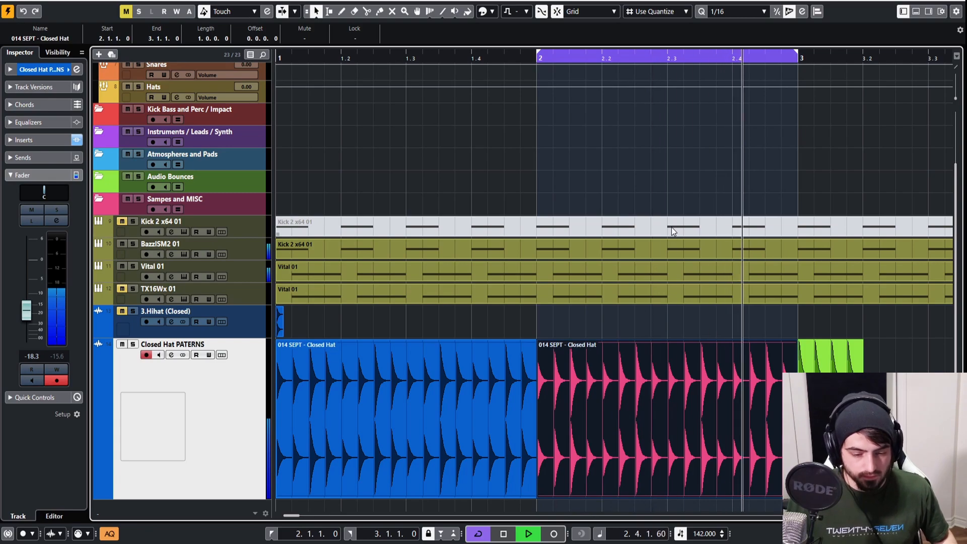
key("space")
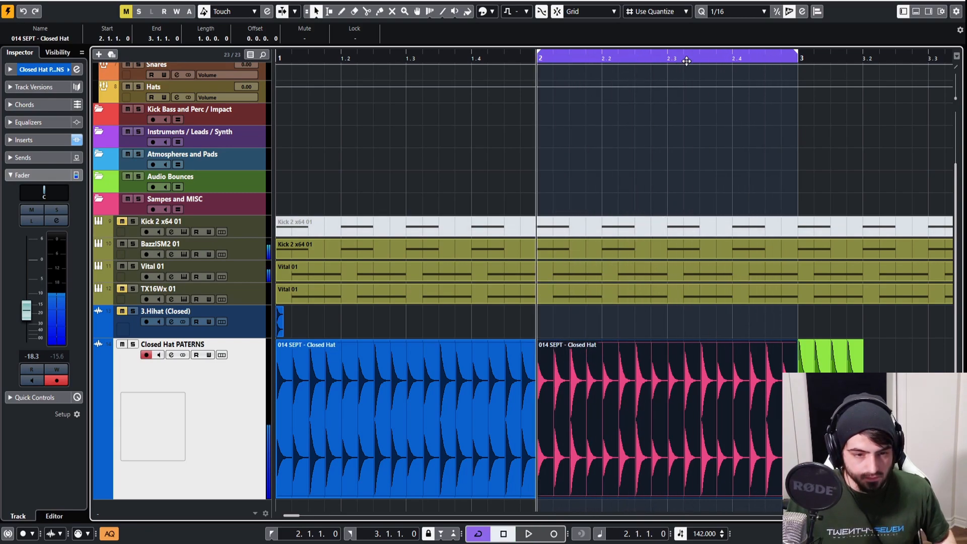
left_click(671, 60, "ctrl")
key("KP_1")
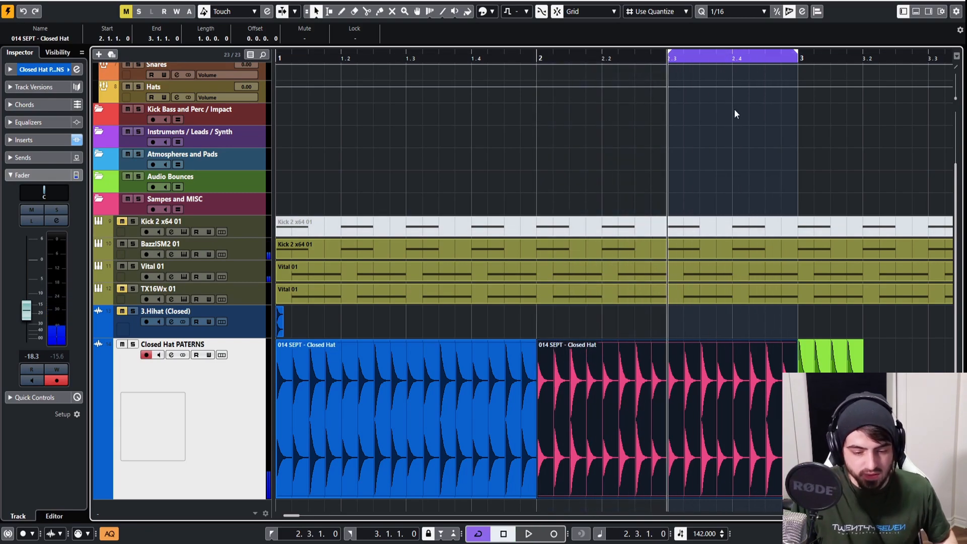
scroll(735, 90, "up", 3)
key("space")
scroll(720, 75, "down", 3)
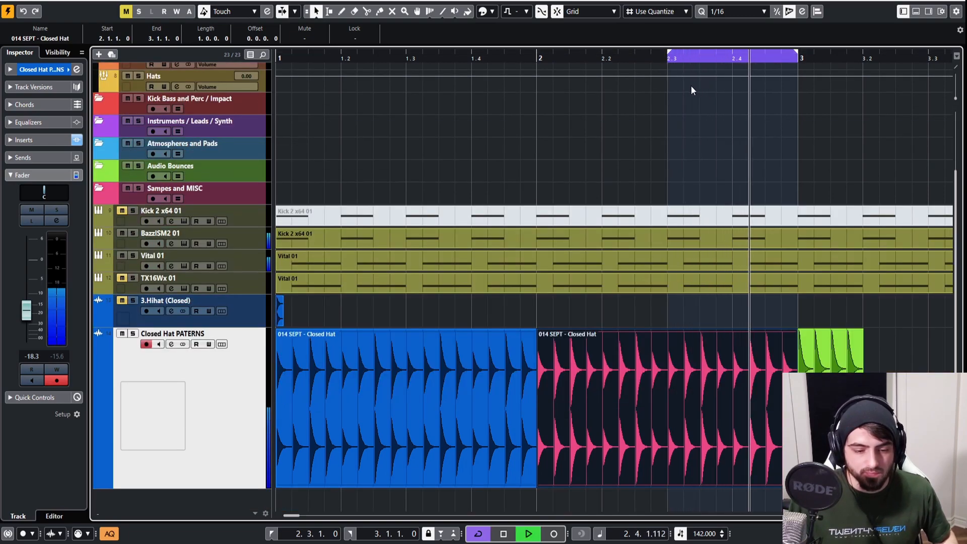
Step: Extend the loop range to 1.1.1.0 through 3.1.1.0 and play the blue and pink hat patterns in sequence
left_click_drag(358, 58, 240, 61)
key("space")
key("space")
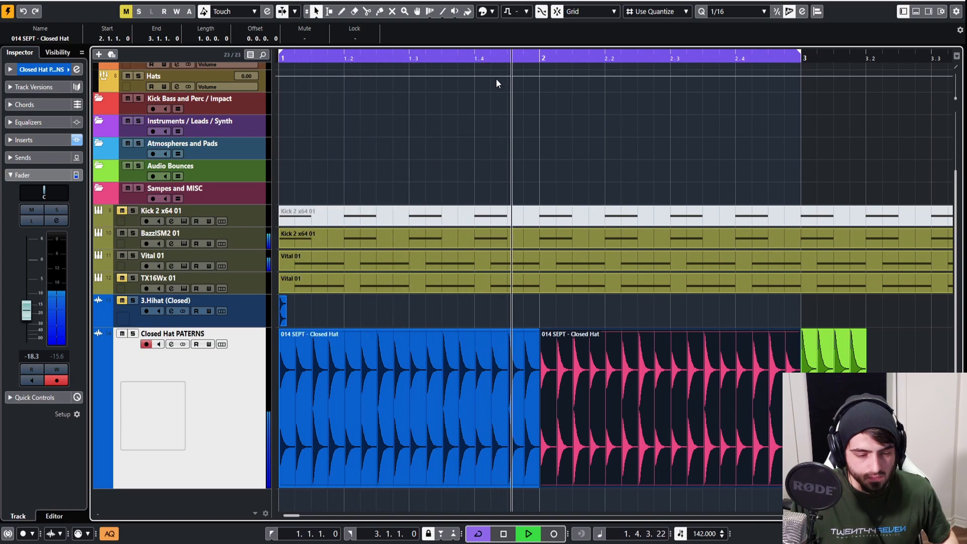
key("space")
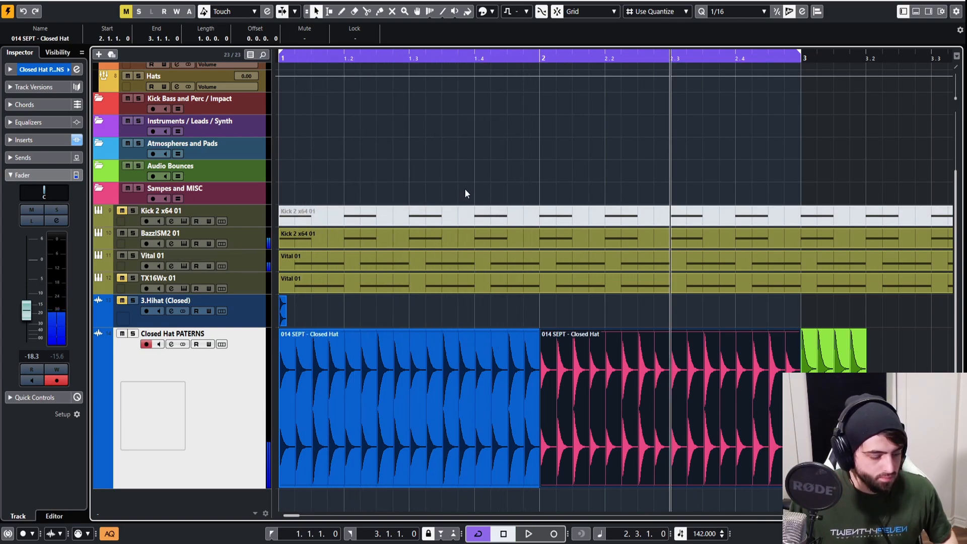
Step: Set the loop start to 2.1.1.0, solo the Closed Hat PATERNS track and play the pink pattern alone
left_click(535, 59, "ctrl")
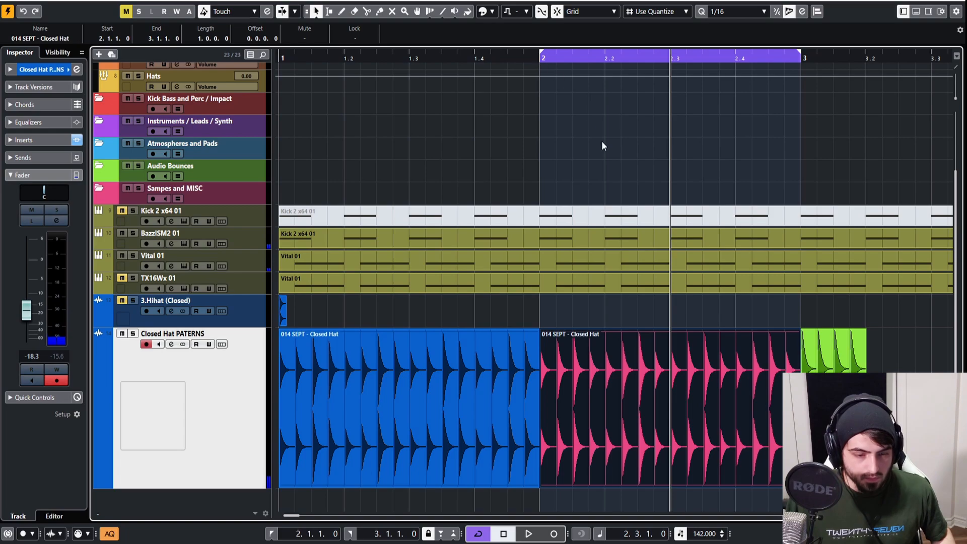
key("KP_1")
left_click(133, 333)
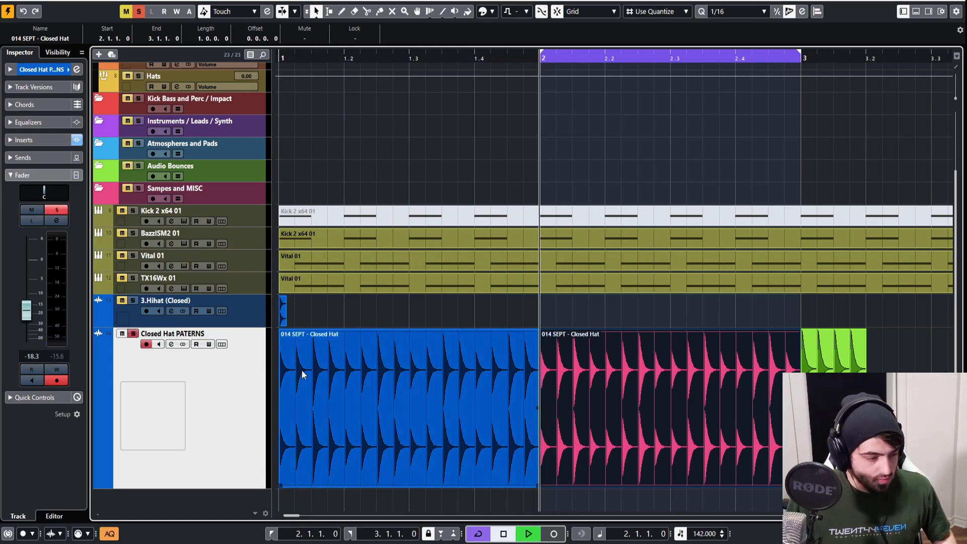
key("space")
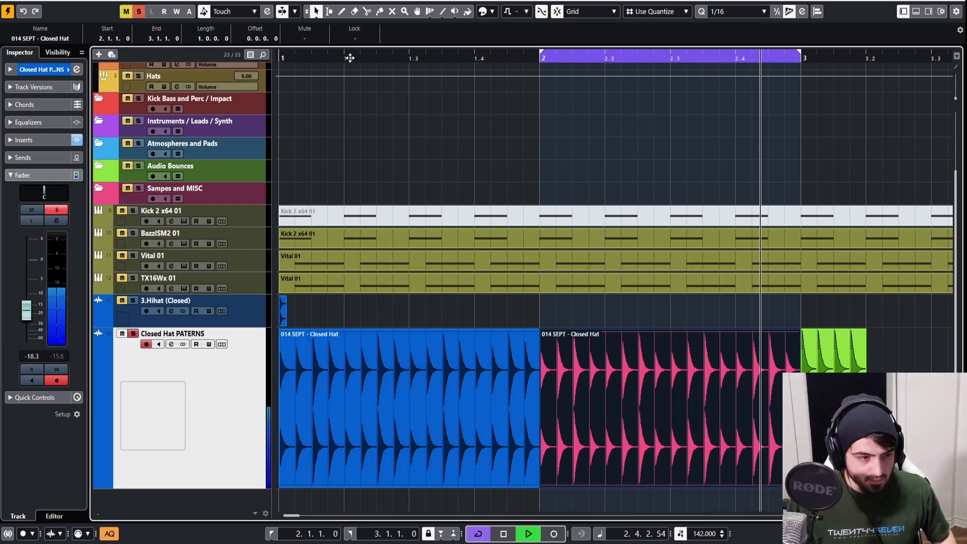
Step: Compare both soloed patterns with the loop starting at 1.1.1.0, then return the loop start to 2.1.1.0 and stop playback
left_click_drag(540, 55, 245, 72)
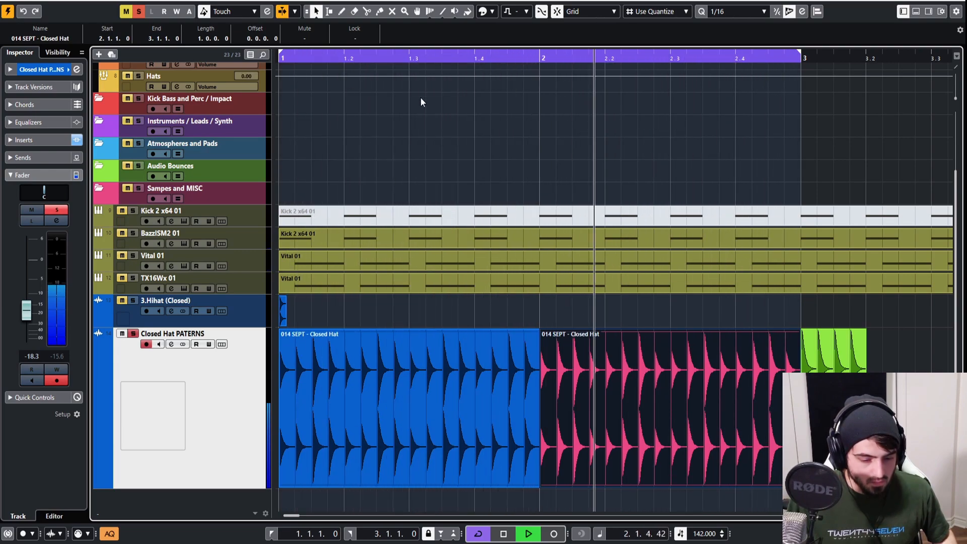
left_click(543, 59, "ctrl")
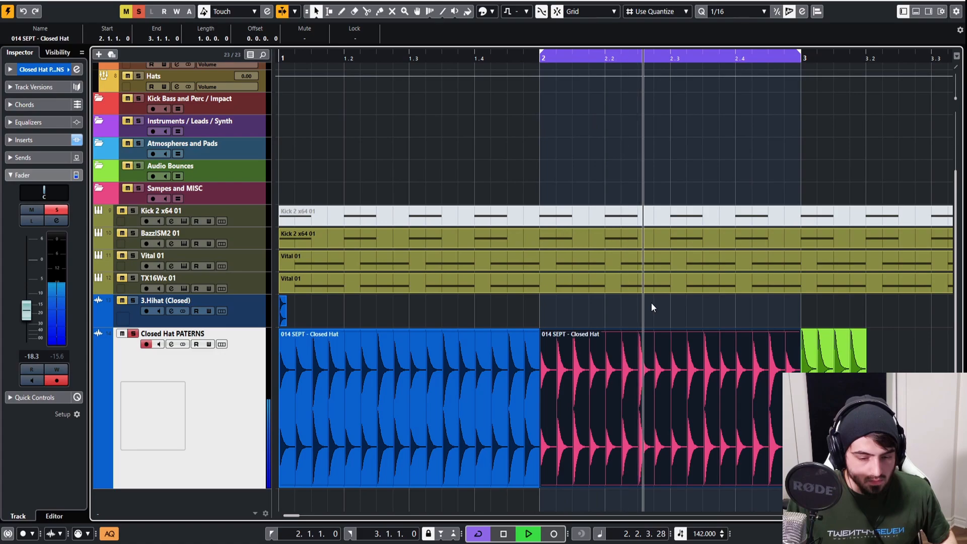
key("space")
Step: Dissolve the pink part into separate events and delete every event after the first beat of bar 2
double_click(619, 398)
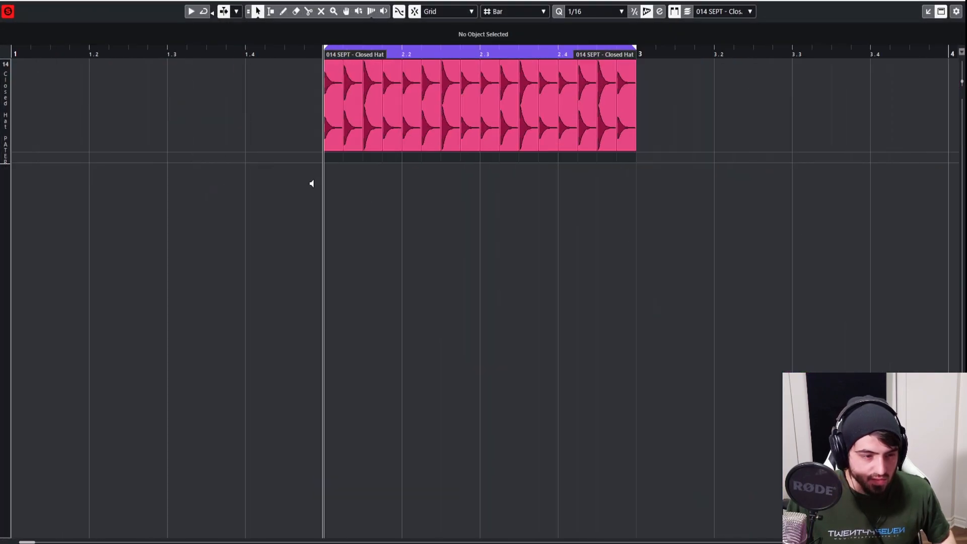
key("Escape")
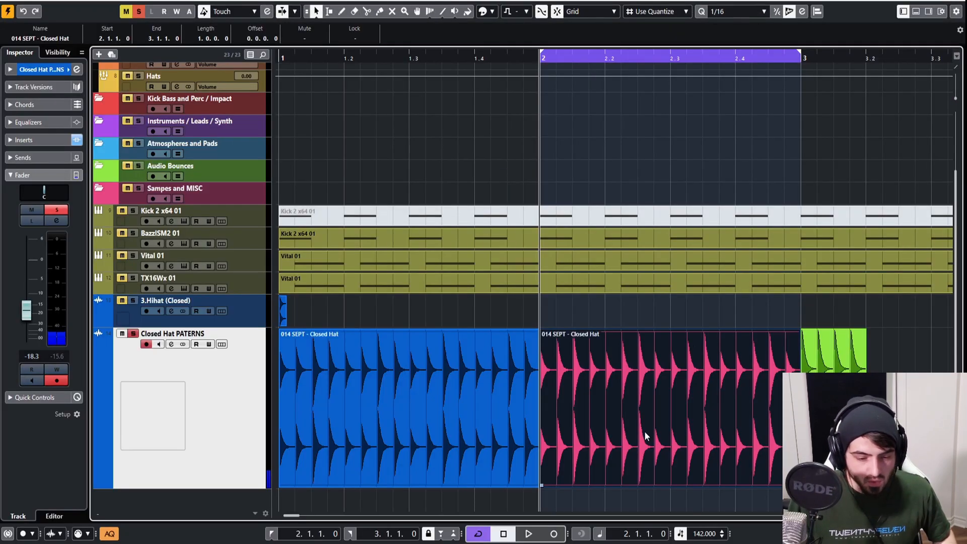
right_click(633, 397)
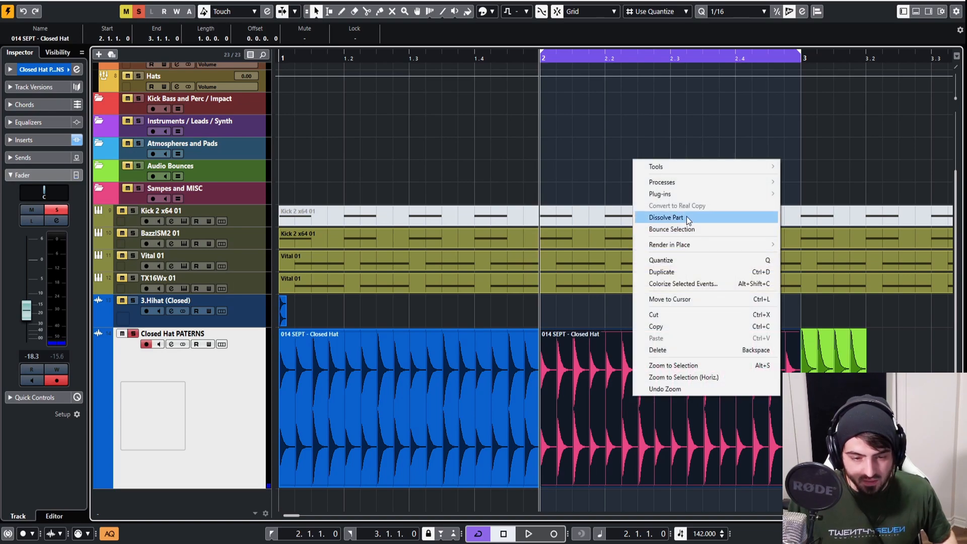
left_click(687, 217)
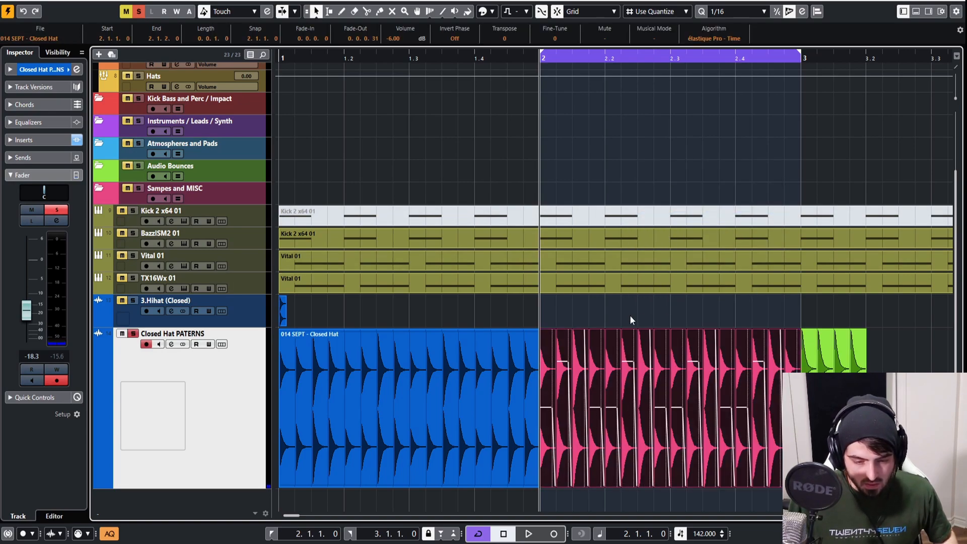
left_click_drag(611, 316, 786, 366)
key("Delete")
Step: Set the volume of the first and fourth pink closed-hat events to -7 dB
left_click(597, 399)
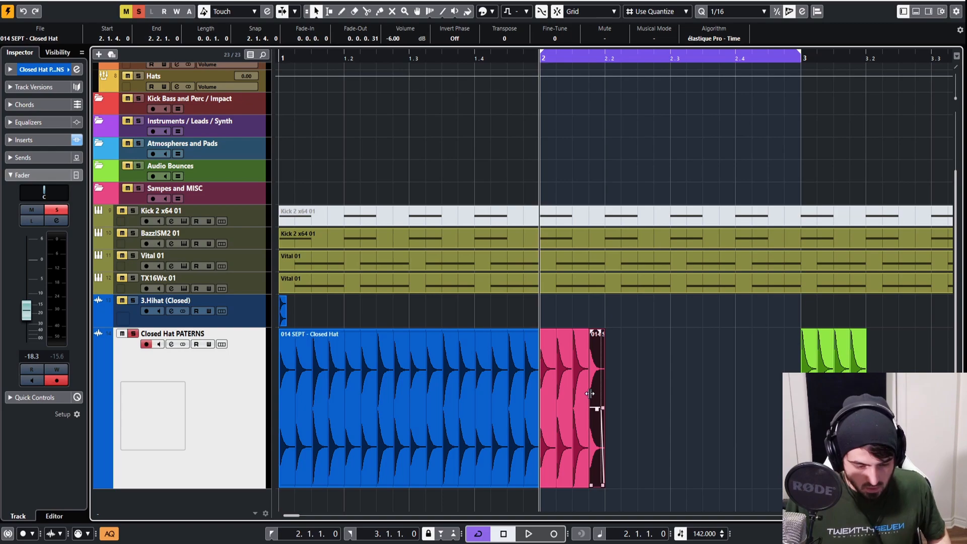
left_click(546, 387, "shift")
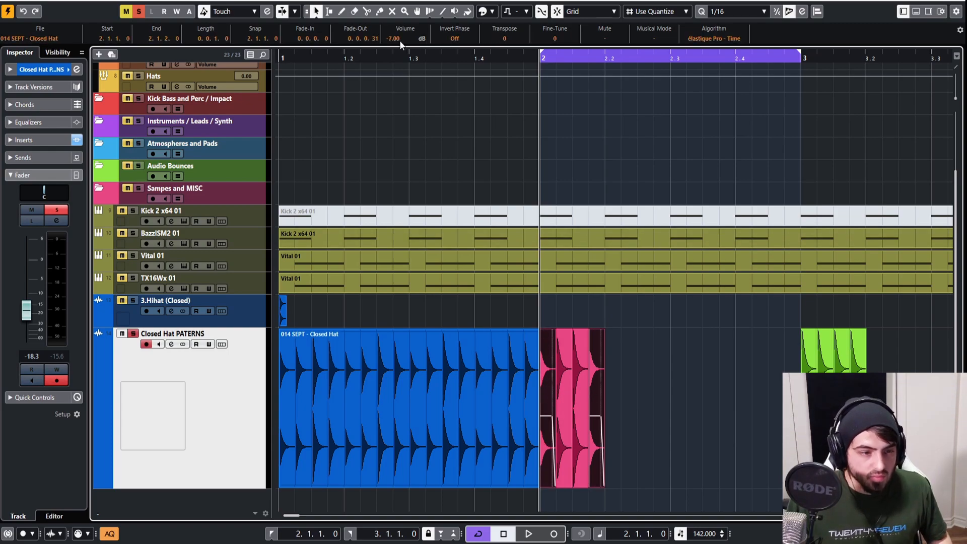
left_click(564, 347)
Step: Duplicate the four pink closed-hat events three times to fill bar 2, and play the result
left_click_drag(640, 393, 547, 377)
key("ctrl+d")
key("ctrl+d")
key("ctrl+d")
key("space")
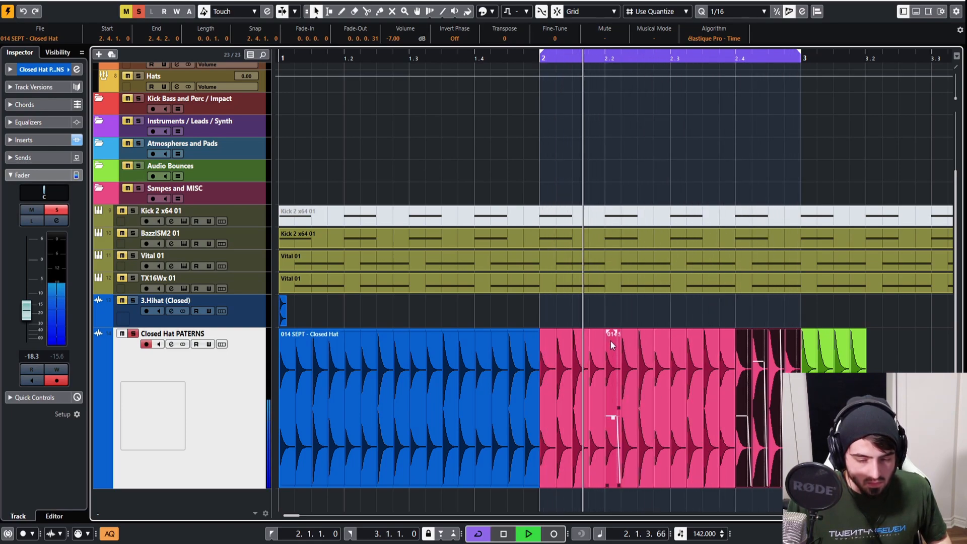
key("space")
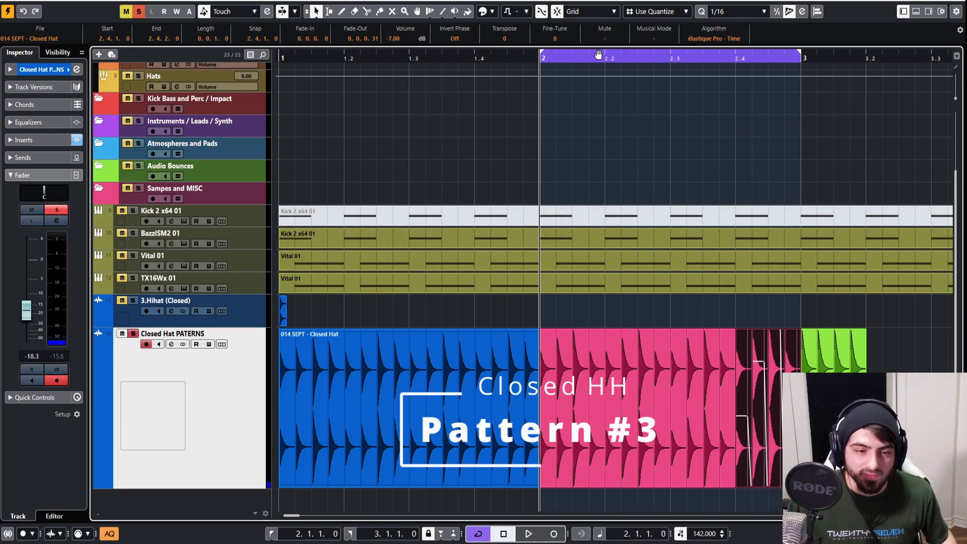
Step: Move the loop range to bar 3, from 3.1.1.0 to 4.1.1.0, over the green hat events
left_click_drag(599, 54, 855, 86)
key("g")
key("g")
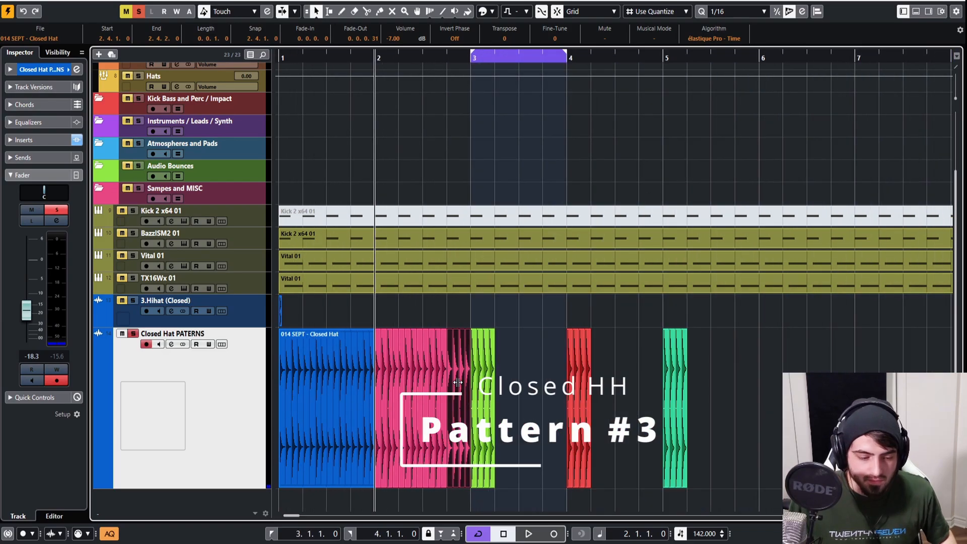
scroll(480, 382, "up", 3)
Step: Set the event volume of all four green closed-hat events to -3 dB
left_click_drag(598, 391, 461, 347)
scroll(466, 337, "up", 2)
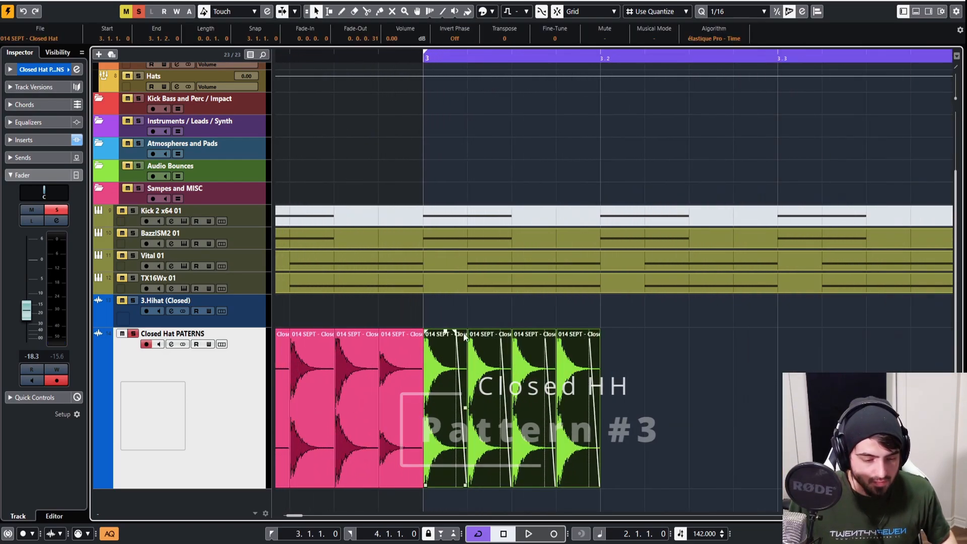
scroll(455, 332, "up", 2)
left_click(449, 316)
left_click(450, 383)
left_click_drag(735, 436, 462, 390)
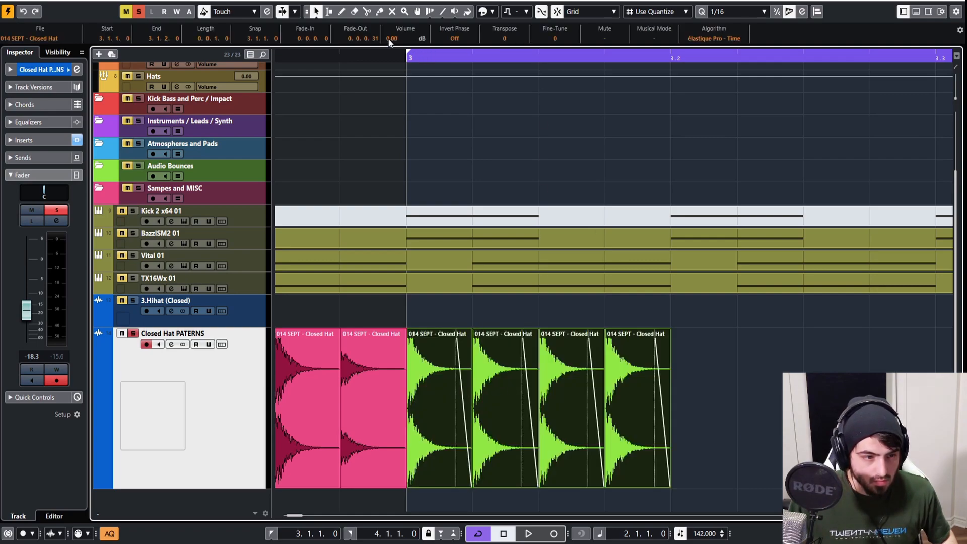
scroll(391, 40, "down", 2)
scroll(395, 42, "down", 1)
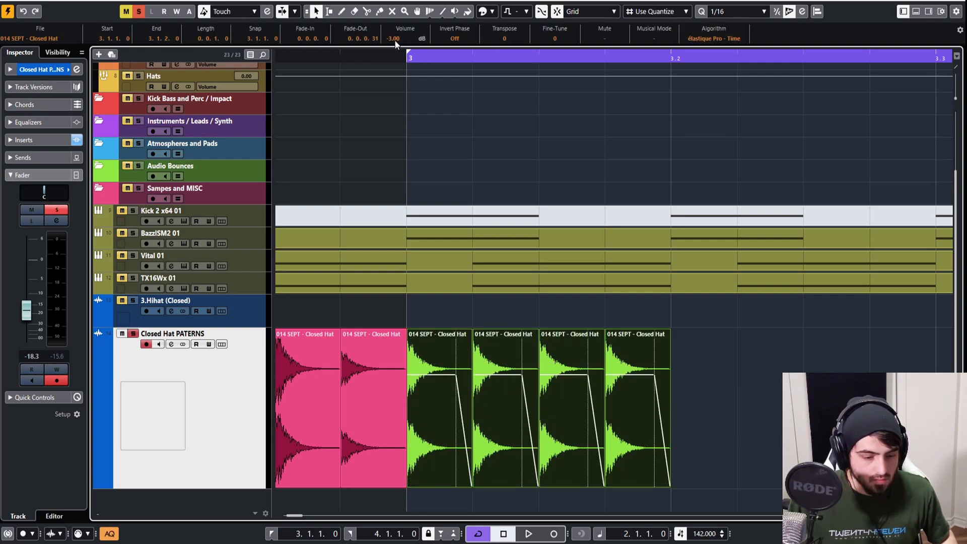
Step: Set the third green closed-hat event's volume to -1 dB and check the neighbouring events' volumes
left_click(557, 357)
scroll(396, 40, "up", 3)
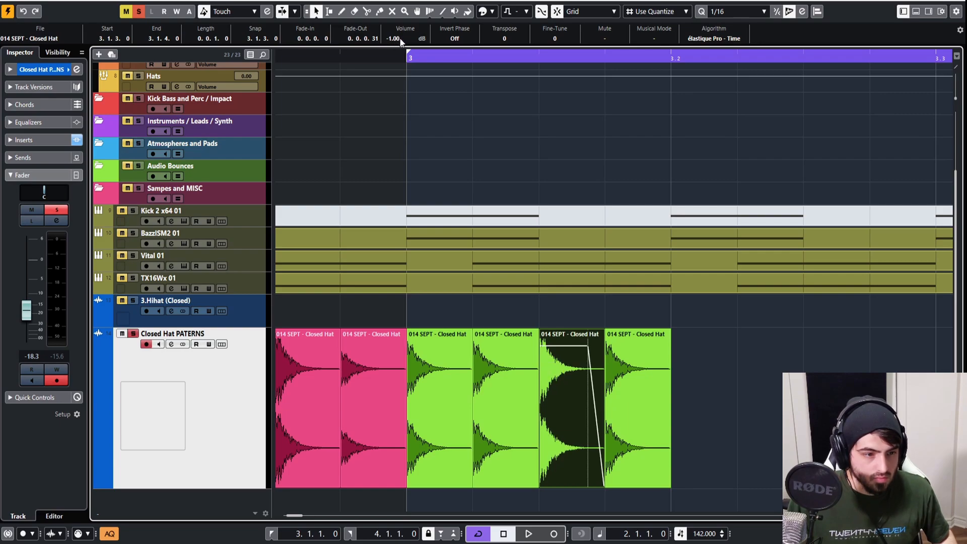
left_click(622, 367)
left_click(491, 370)
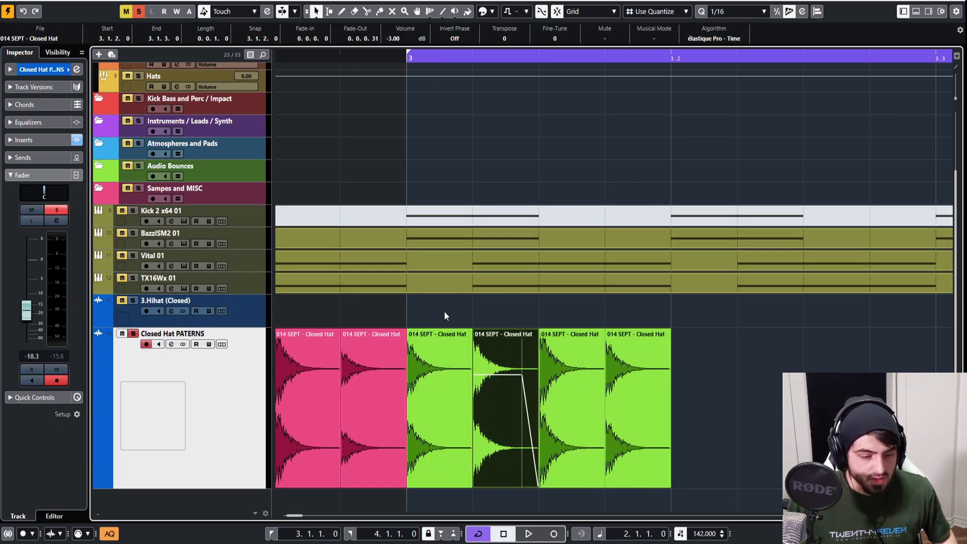
Step: Lower the green closed-hat events to -6 dB, with the third event's volume set to 0 dB
left_click_drag(443, 312, 661, 359)
scroll(398, 40, "down", 3)
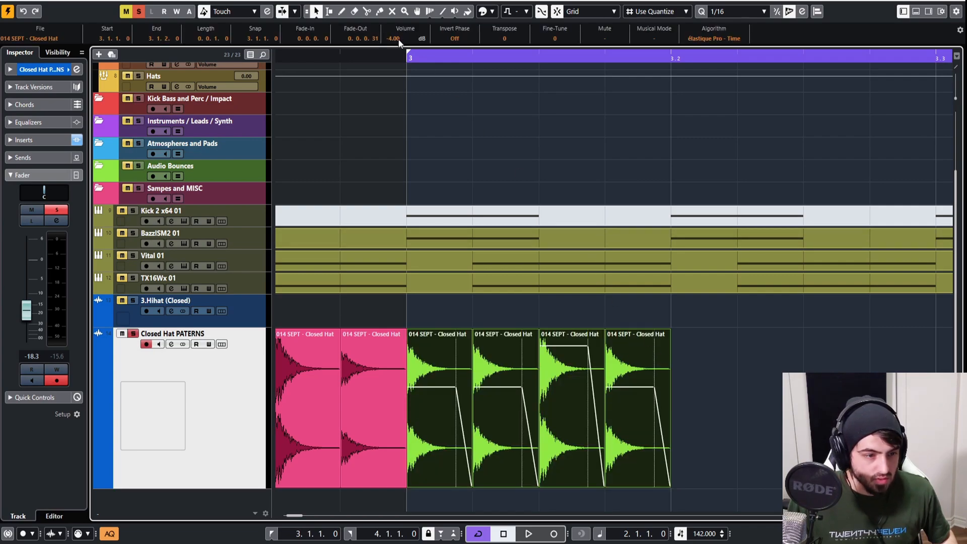
left_click(566, 388)
scroll(401, 40, "up", 4)
scroll(402, 41, "up", 2)
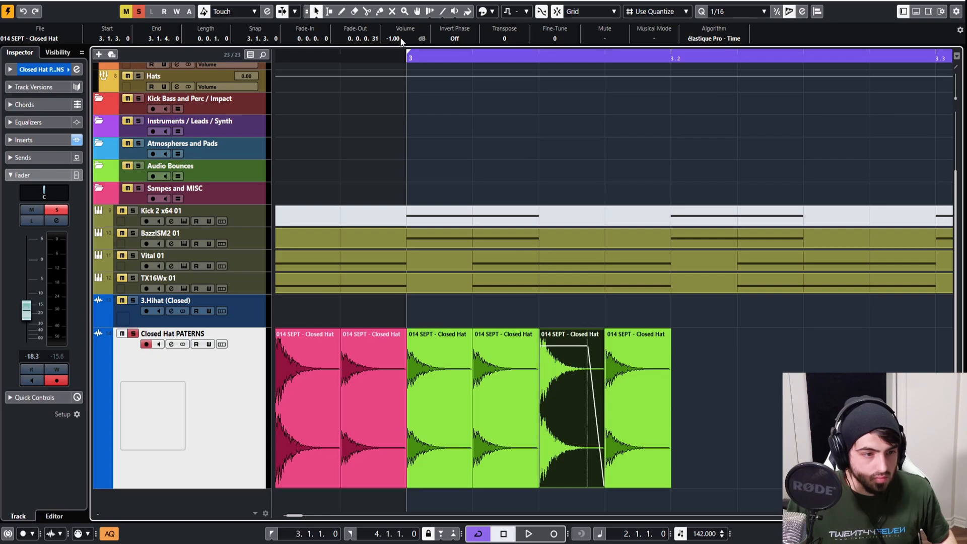
left_click(449, 365)
left_click(573, 370)
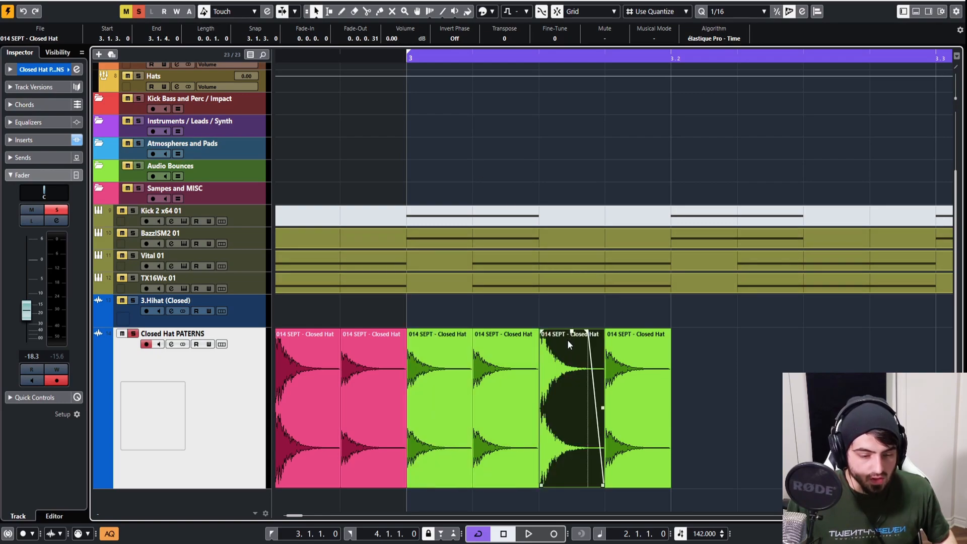
Step: Set the first green closed-hat event's volume to -4 dB
left_click(428, 377)
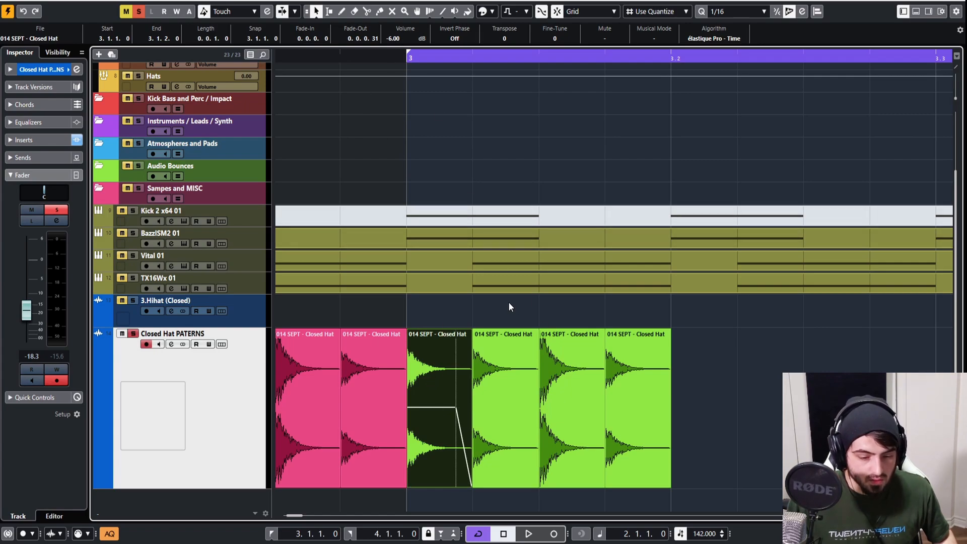
scroll(401, 40, "up", 2)
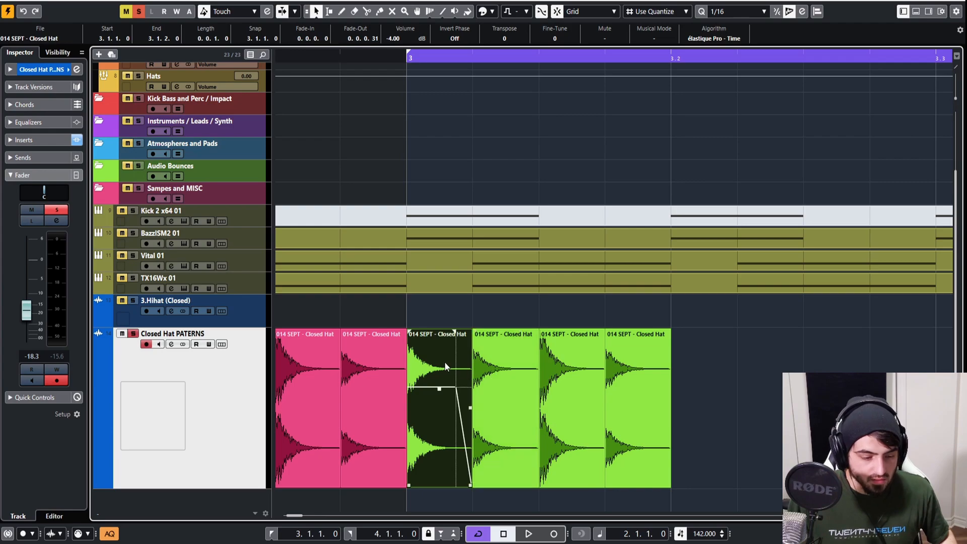
left_click_drag(712, 386, 436, 351)
scroll(527, 378, "down", 4)
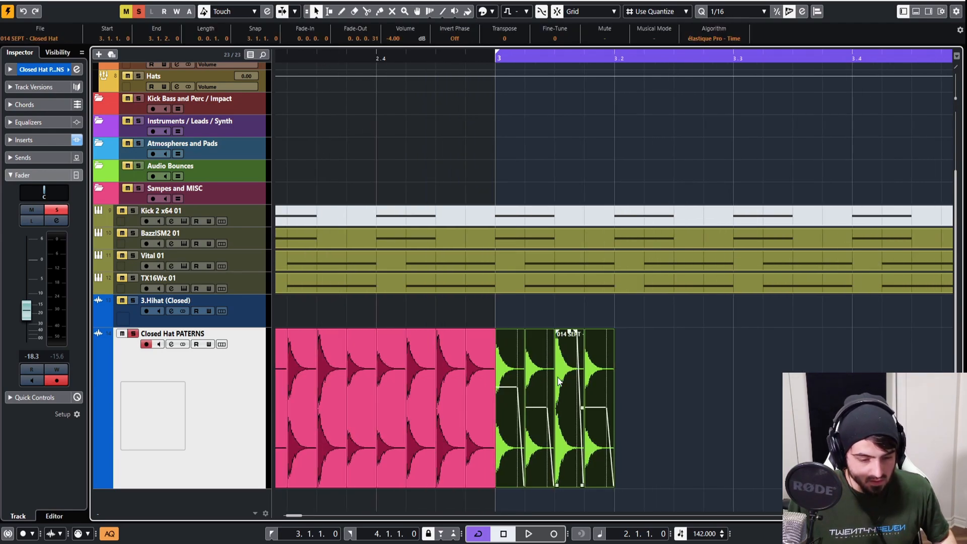
left_click_drag(628, 389, 526, 380)
left_click(645, 375)
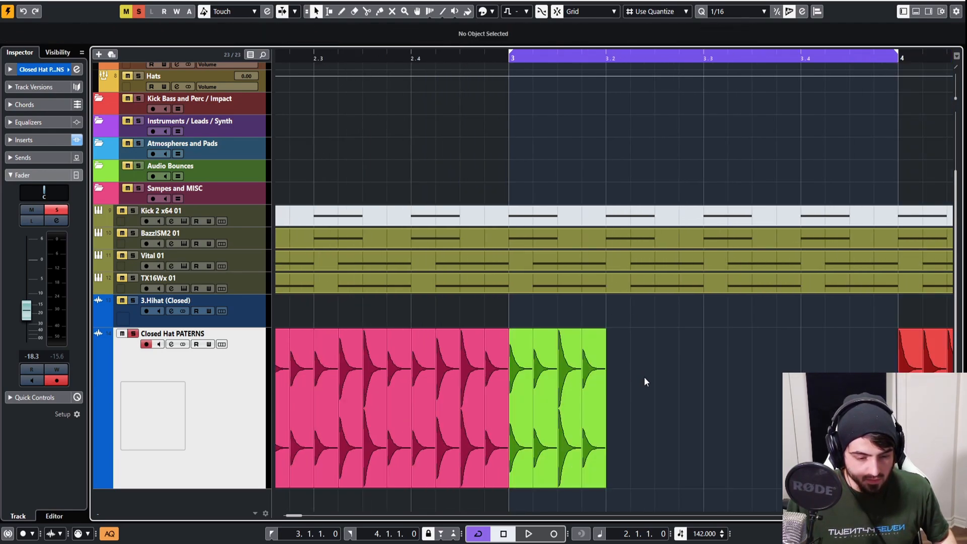
Step: Select the four green closed-hat events and duplicate them until they fill bar 3
left_click_drag(612, 377, 521, 346)
scroll(522, 370, "up", 3)
scroll(522, 369, "up", 2)
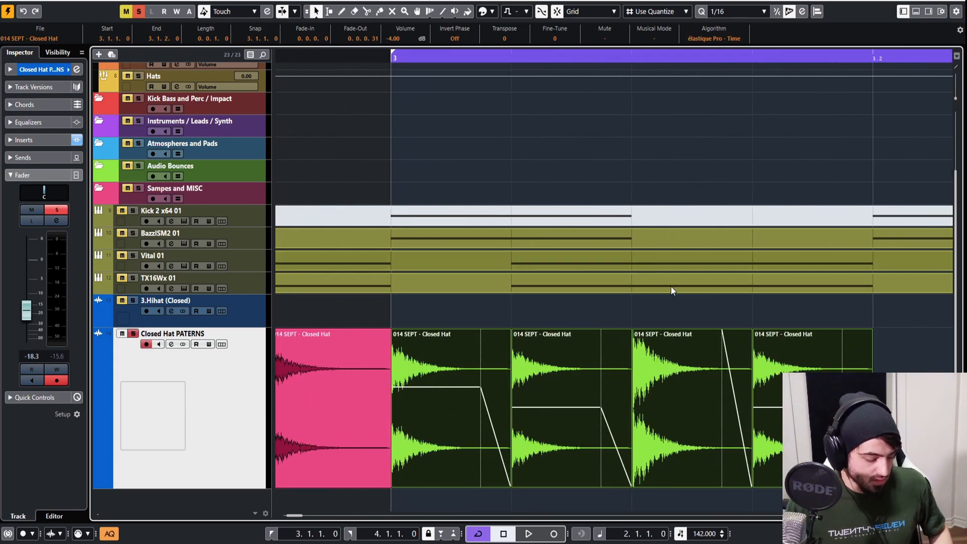
scroll(699, 303, "down", 6)
scroll(751, 367, "down", 2)
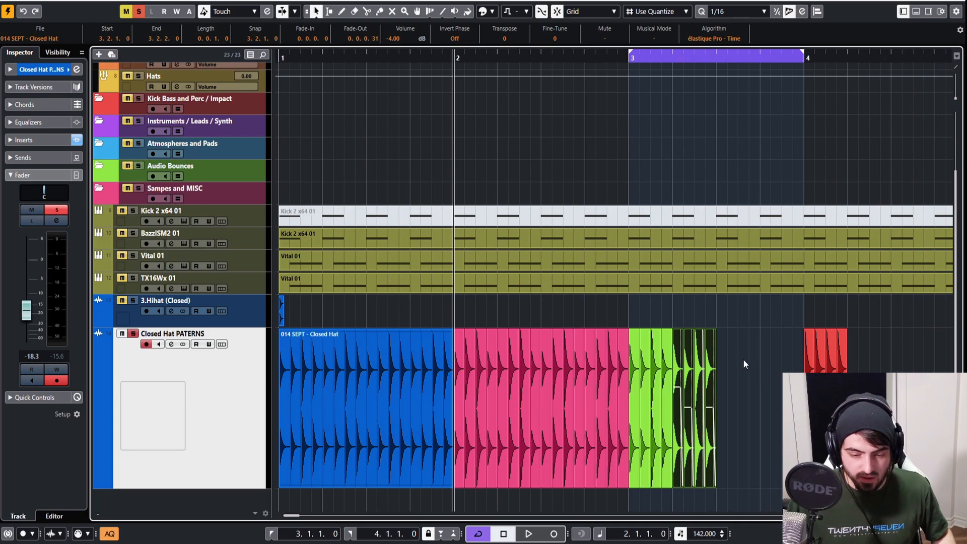
key("ctrl+d")
key("ctrl+d")
Step: Glue all the green closed-hat events in bar 3 into a single one-bar event
key("4")
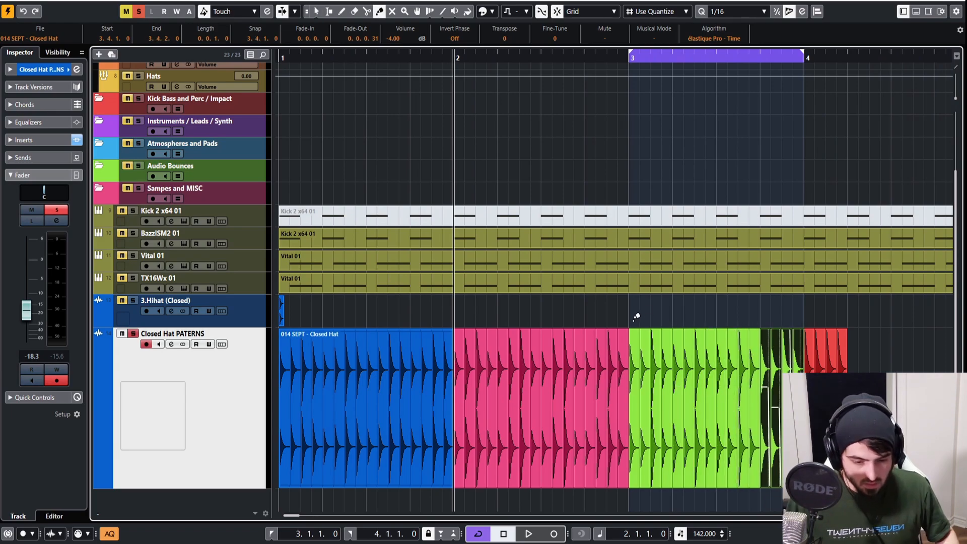
left_click_drag(632, 322, 798, 386)
left_click(684, 379)
key("1")
left_click(676, 378)
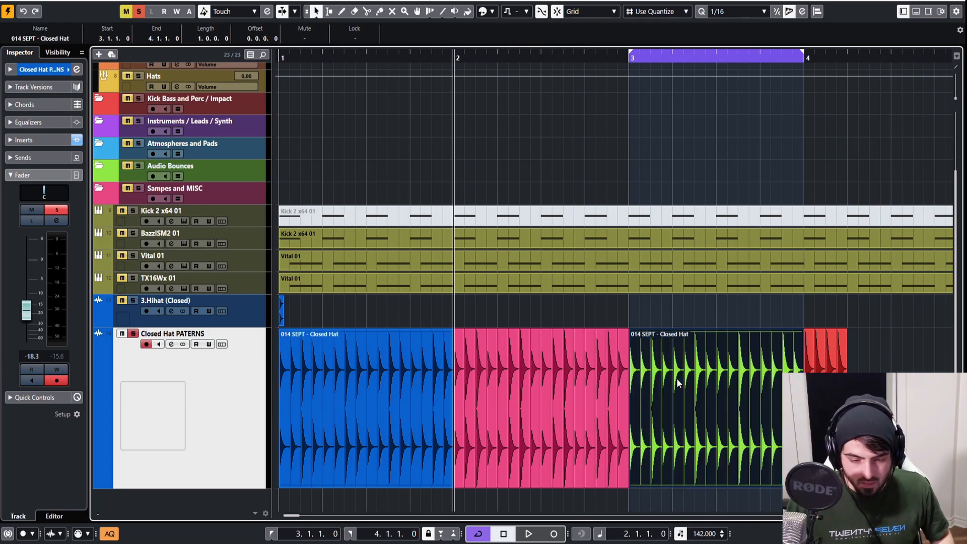
Step: Audition the glued bar 3 pattern soloed from its start, and again with Vital 01 and BazzISM2 01 soloed
scroll(676, 376, "up", 3)
key("l")
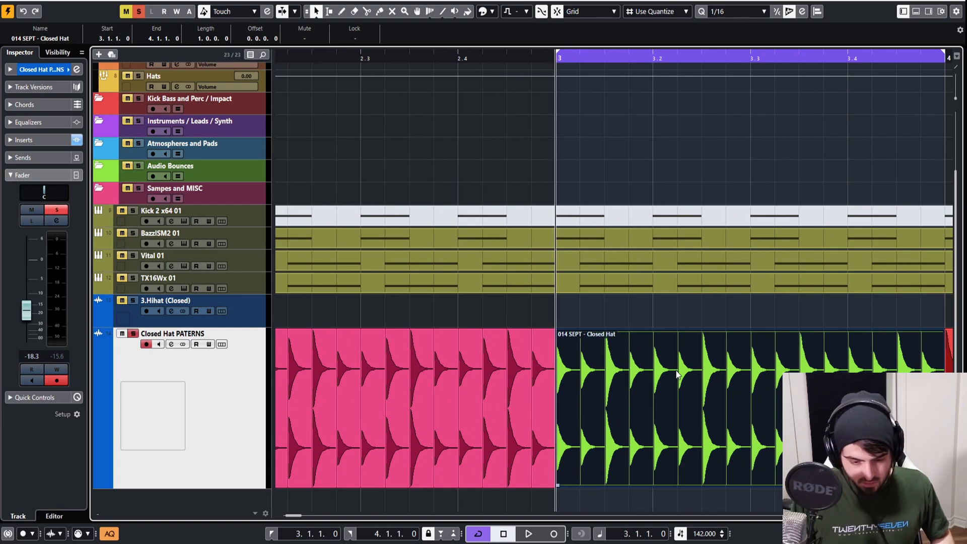
scroll(601, 330, "up", 2)
scroll(584, 325, "down", 1)
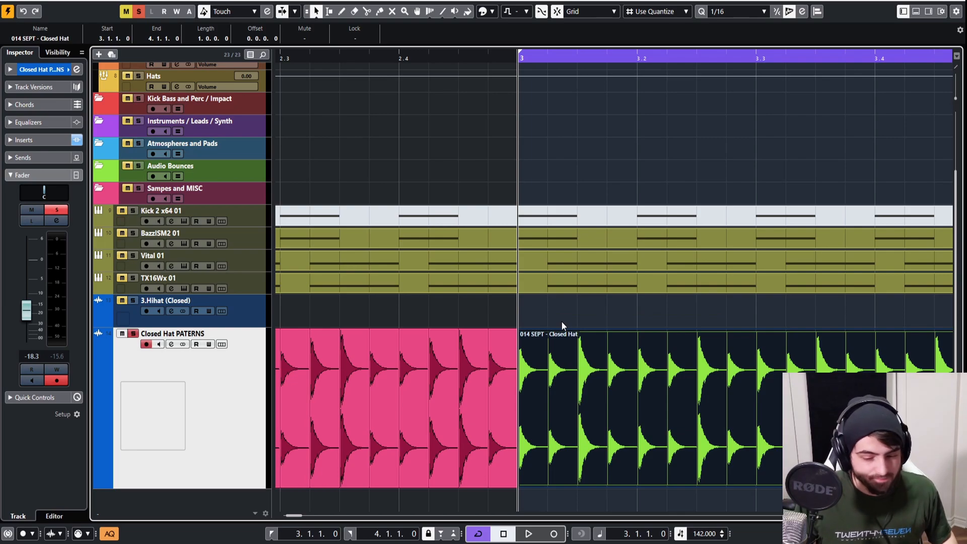
key("space")
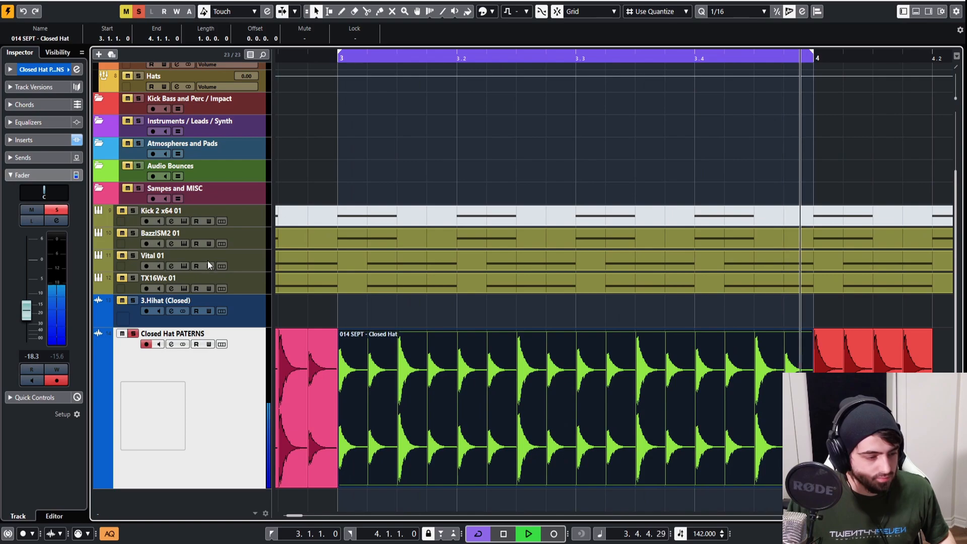
left_click(245, 256)
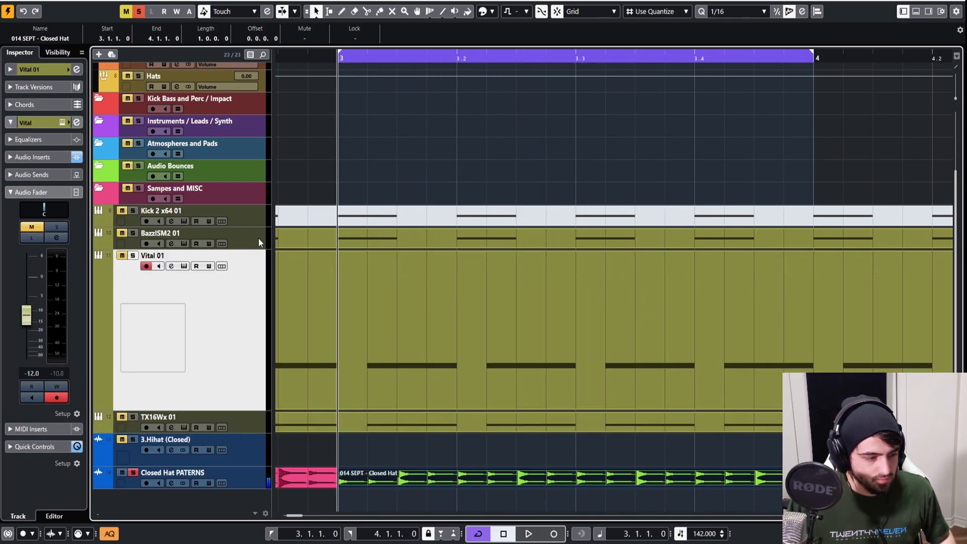
left_click(258, 237)
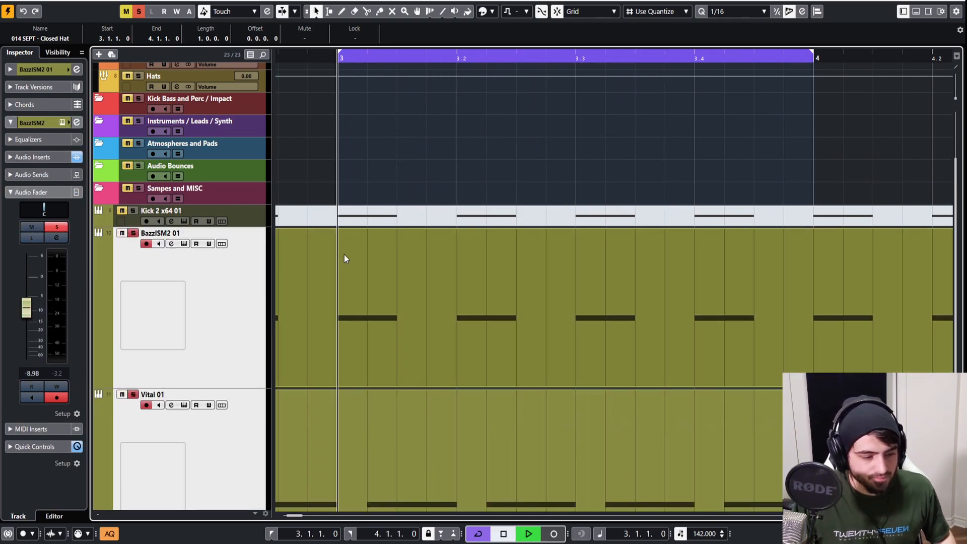
key("space")
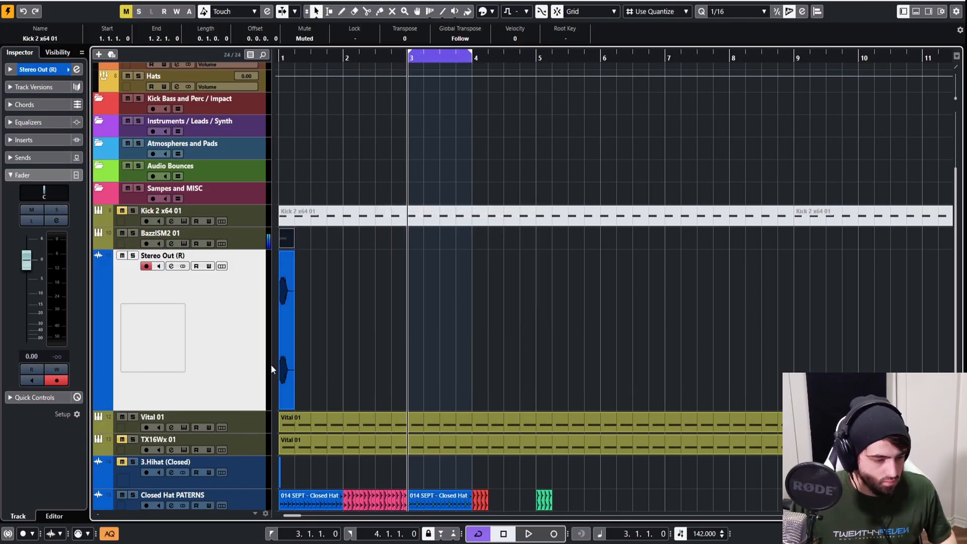
Step: Duplicate the one-beat Kick 2 x64 01-01 audio event on the Stereo Out (R) track every beat up to bar 9
scroll(287, 364, "up", 9)
left_click_drag(350, 357, 140, 330)
scroll(323, 314, "up", 1)
key("ctrl+d")
key("ctrl+d")
scroll(321, 316, "down", 4)
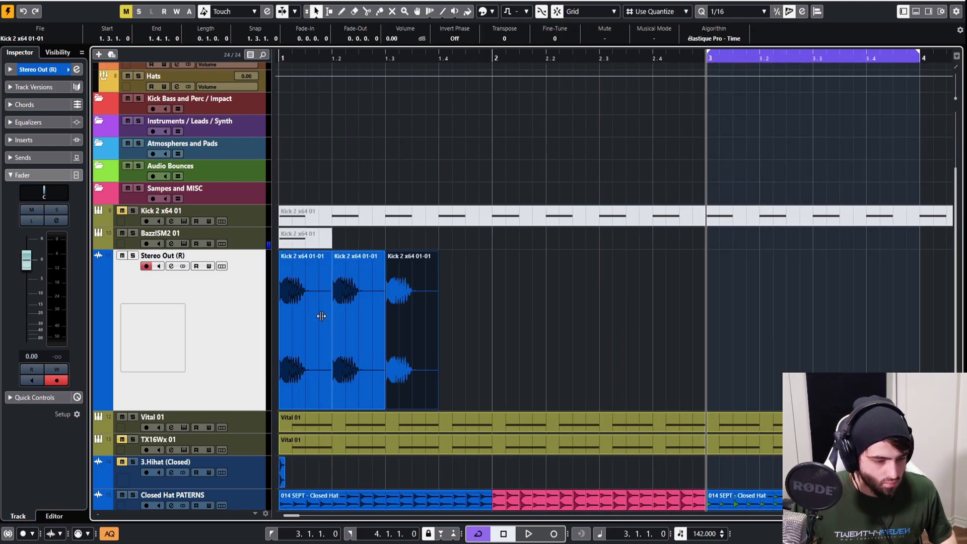
key("ctrl+d")
scroll(313, 319, "down", 3)
key("ctrl+d")
key("ctrl+d")
key("ctrl+d")
key("ctrl+d")
key("ctrl+d")
key("ctrl+d")
key("ctrl+d")
key("ctrl+d")
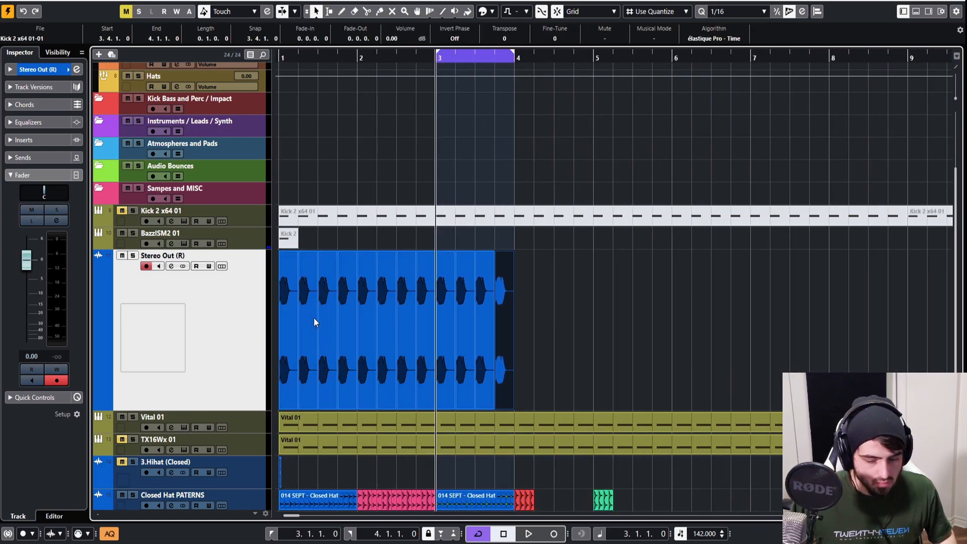
key("ctrl+d")
key("ctrl+d")
key("ctrl+d")
key("ctrl+d")
key("ctrl+d")
key("ctrl+d")
key("ctrl+d")
key("ctrl+d")
key("ctrl+d")
key("ctrl+d")
key("ctrl+d")
key("ctrl+d")
key("ctrl+d")
key("ctrl+d")
key("ctrl+d")
key("ctrl+d")
key("ctrl+d")
key("ctrl+d")
key("ctrl+d")
key("ctrl+d")
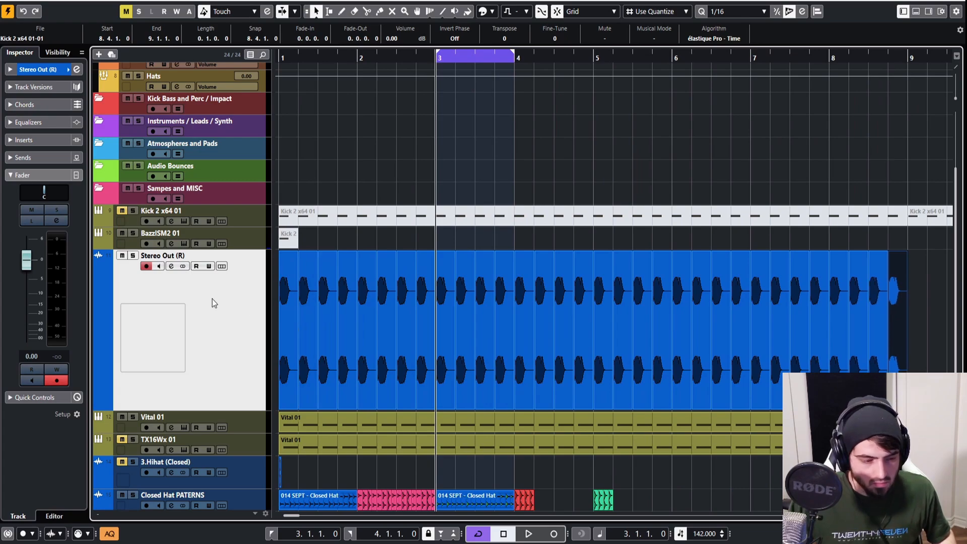
Step: Examine the kick waveform on the Stereo Out (R) track and check the track's channel settings
scroll(504, 297, "down", 1)
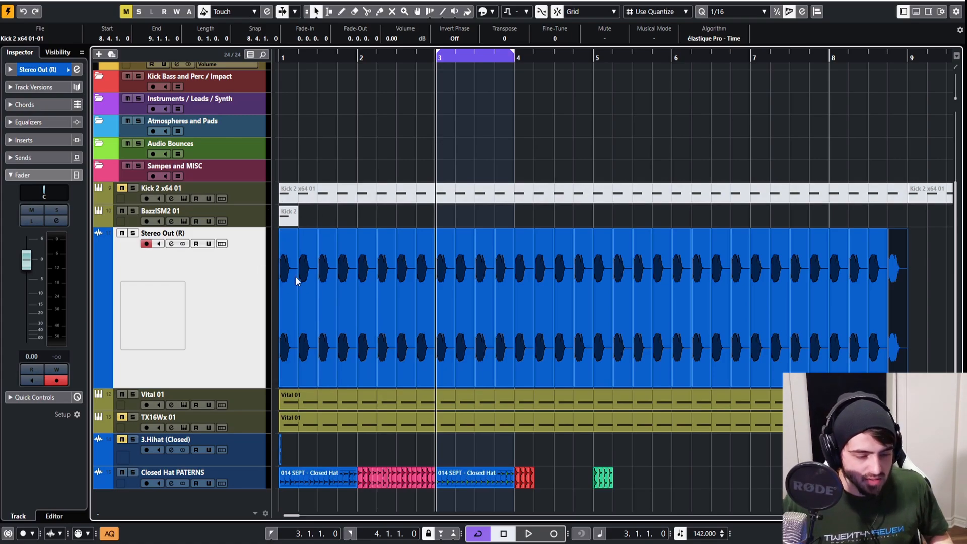
scroll(478, 285, "up", 6)
scroll(454, 287, "up", 3)
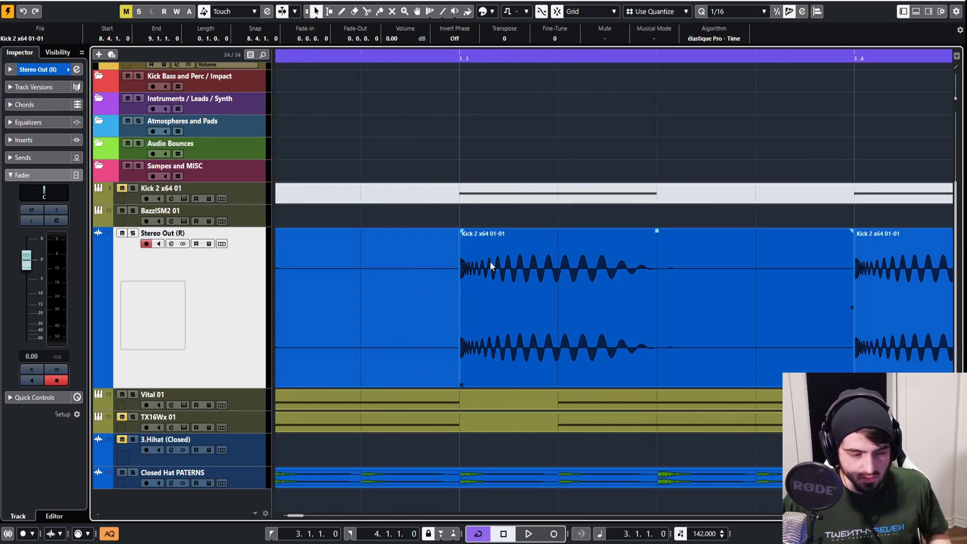
scroll(490, 261, "down", 5)
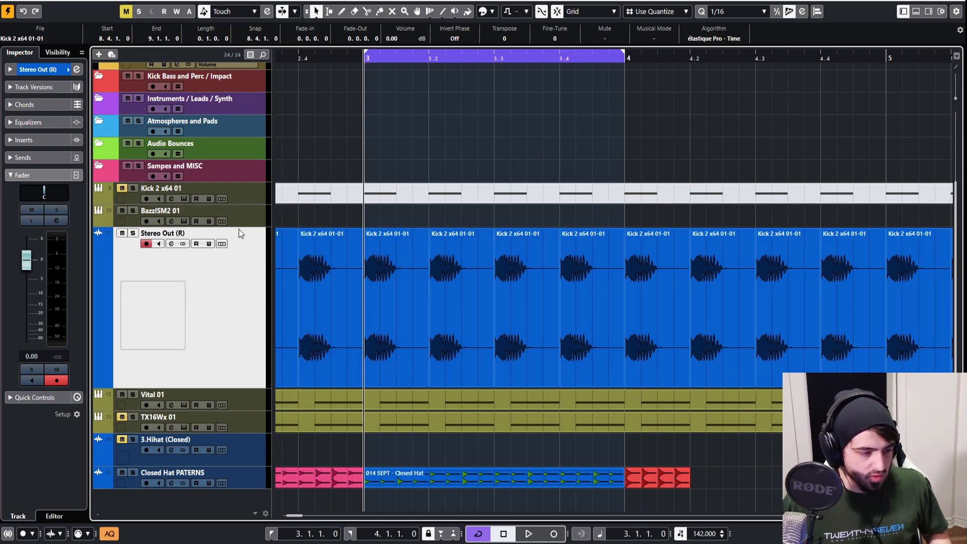
left_click(171, 244)
left_click(171, 244)
left_click(403, 296)
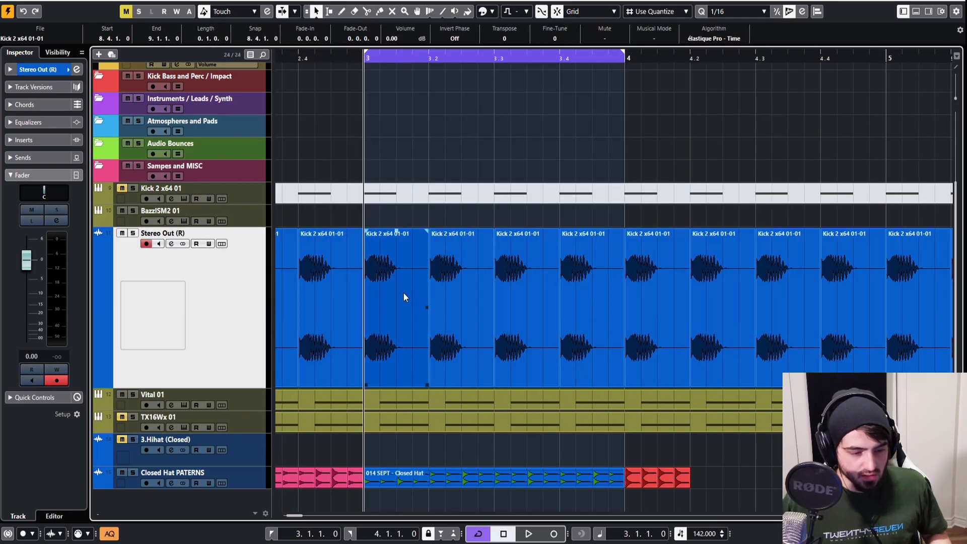
left_click(483, 296)
scroll(529, 292, "down", 3)
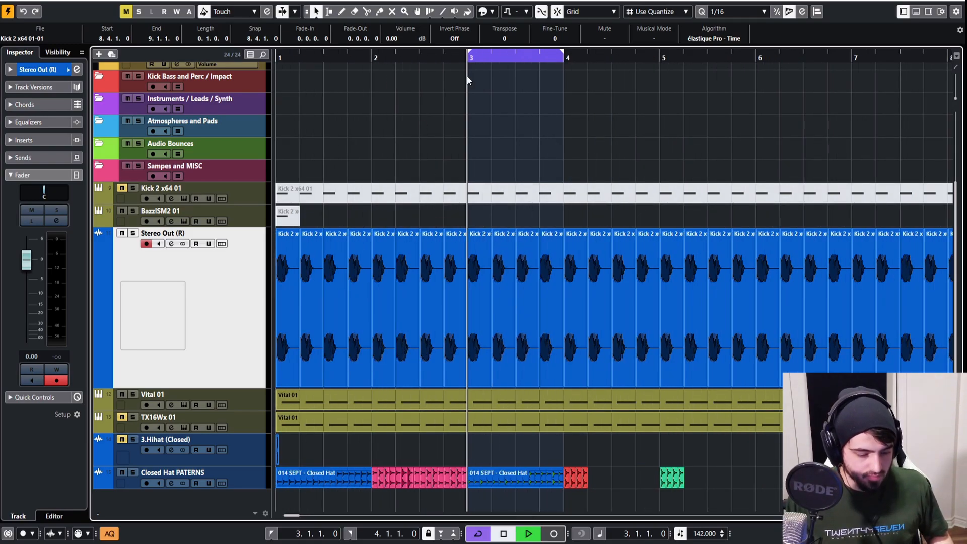
Step: Audition the patterns with kick and bass, extending the playback loop back to bar 2 and then to bar 1
key("space")
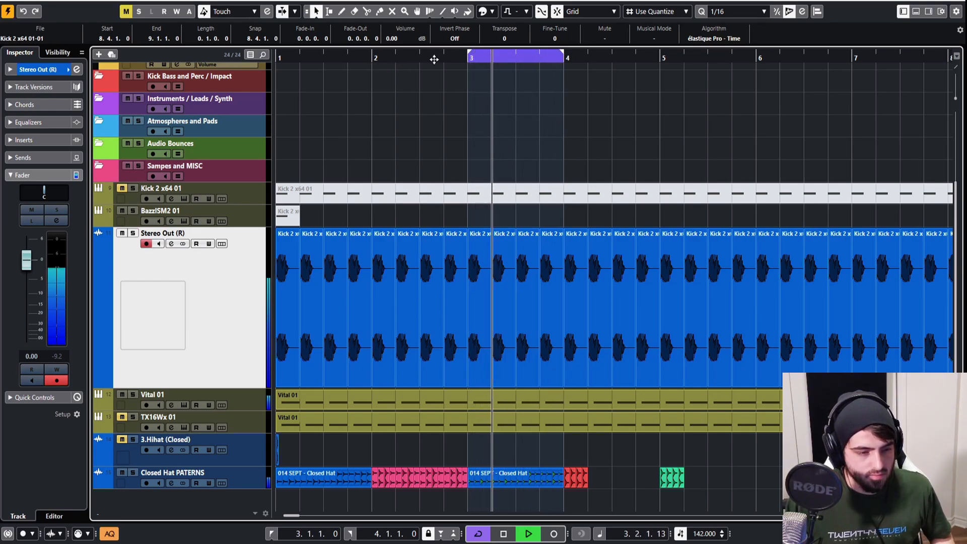
left_click_drag(469, 57, 372, 58)
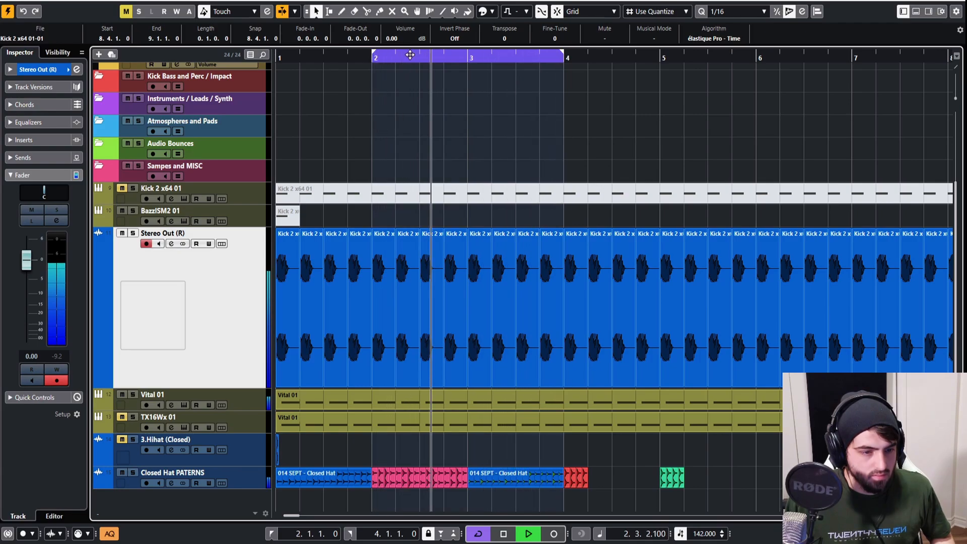
left_click_drag(372, 55, 196, 62)
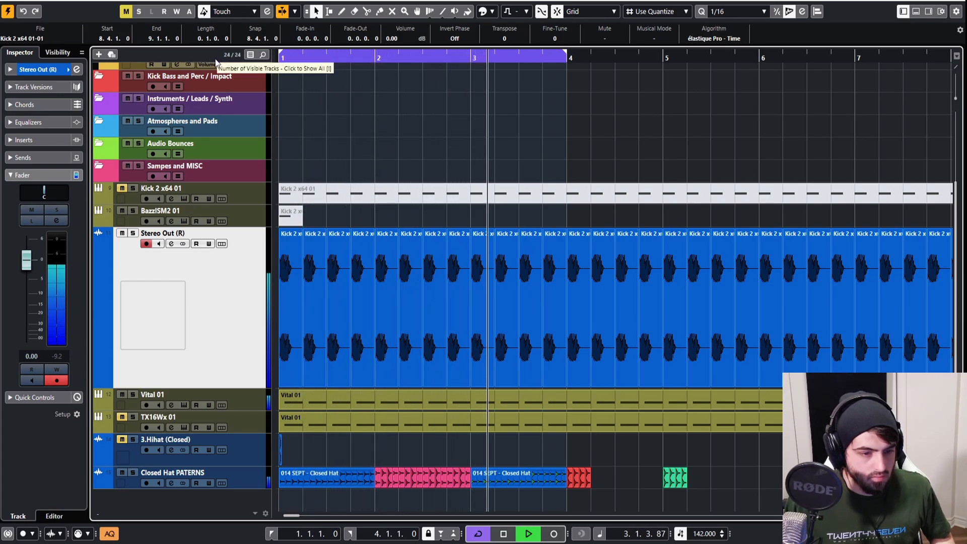
key("space")
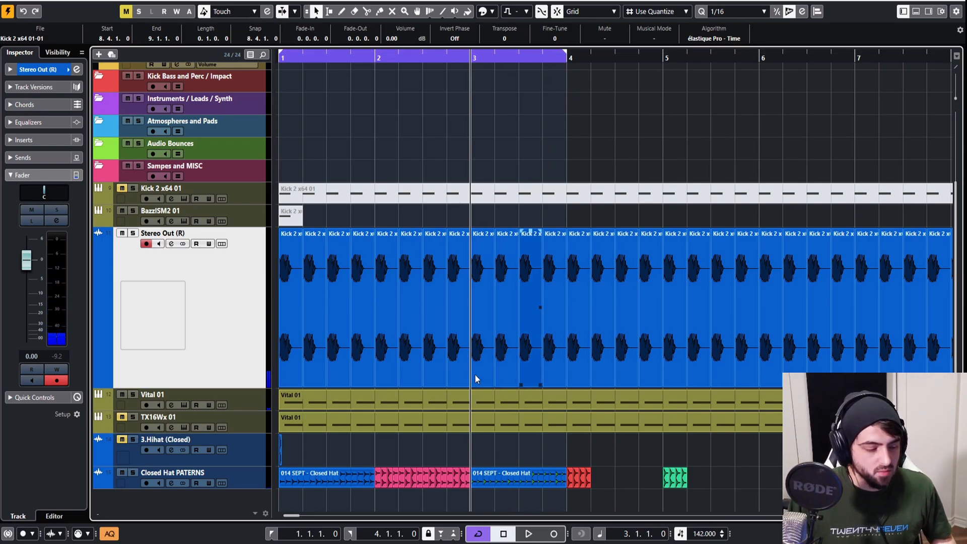
Step: Move the 3.Hihat (Closed) event from bar 1 to position 4.1.4 above the red pattern and select its track
left_click(280, 448)
left_click_drag(282, 451, 579, 457)
scroll(579, 453, "up", 5)
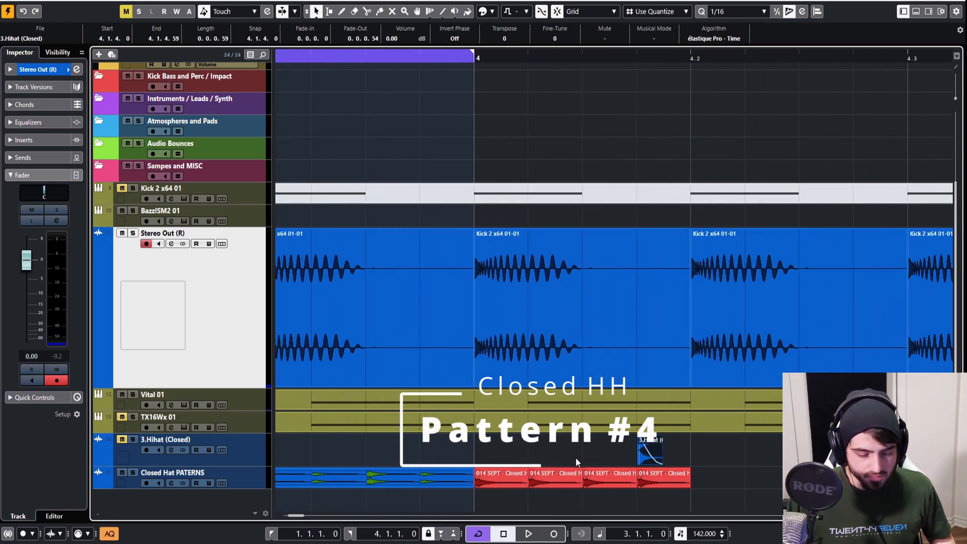
left_click(587, 453)
left_click(239, 445)
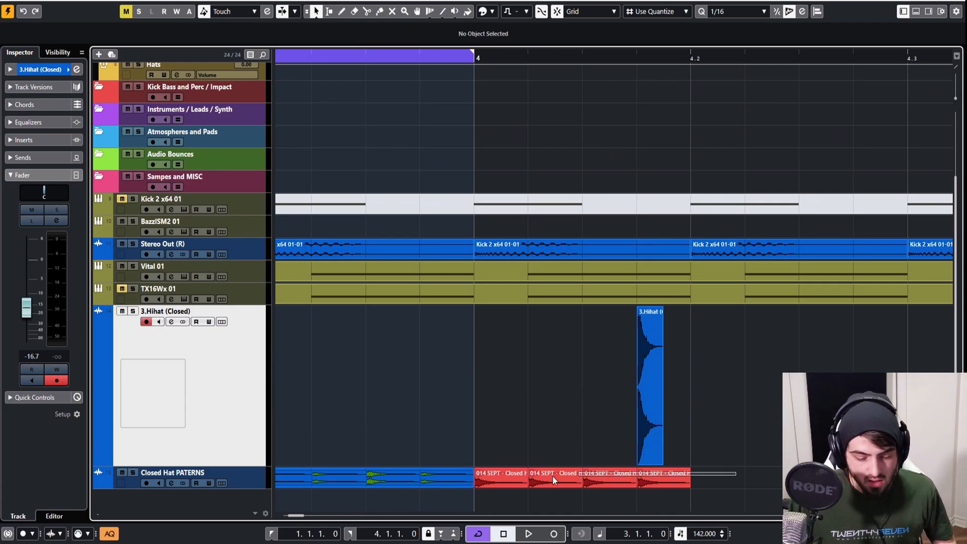
Step: Duplicate the four red closed-hat events once and move the 3.Hihat (Closed) event to position 4.2.1
scroll(525, 455, "down", 4)
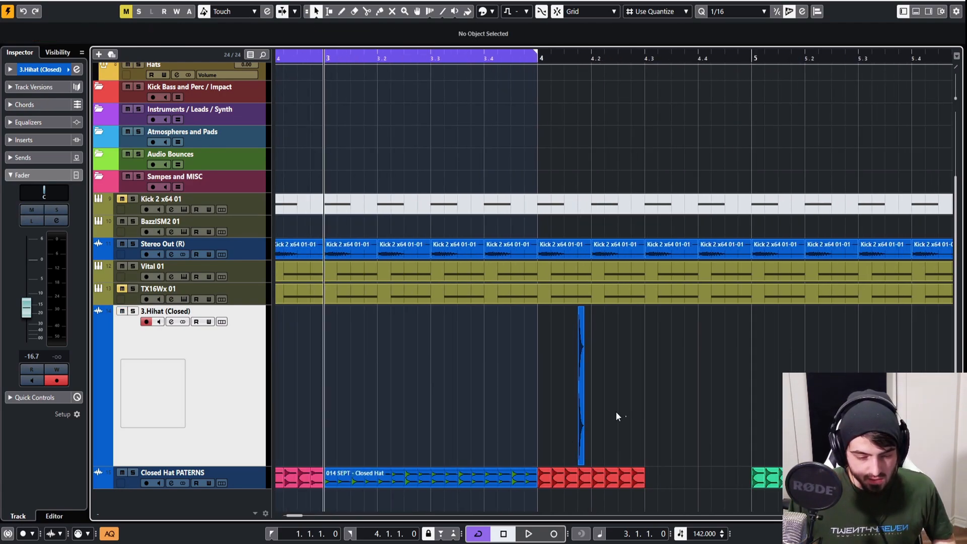
scroll(604, 385, "up", 5)
mouse_move(513, 374)
left_mouse_down()
mouse_move(559, 383)
mouse_move(498, 375)
mouse_move(530, 381)
left_mouse_up()
scroll(497, 375, "down", 3)
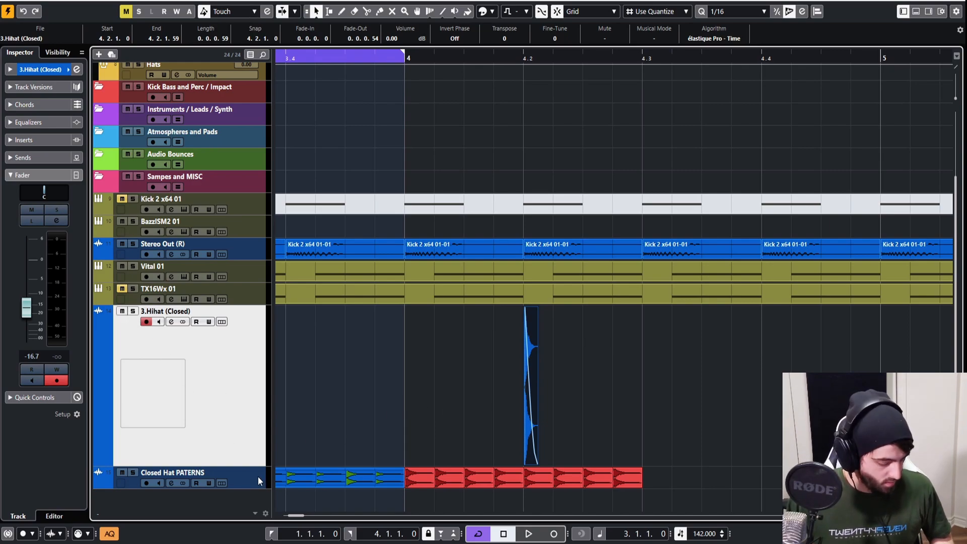
Step: Increase the height of the tracks so the red pattern's waveforms are easier to see
key("shift+h")
key("shift+h")
key("shift+h")
key("shift+h")
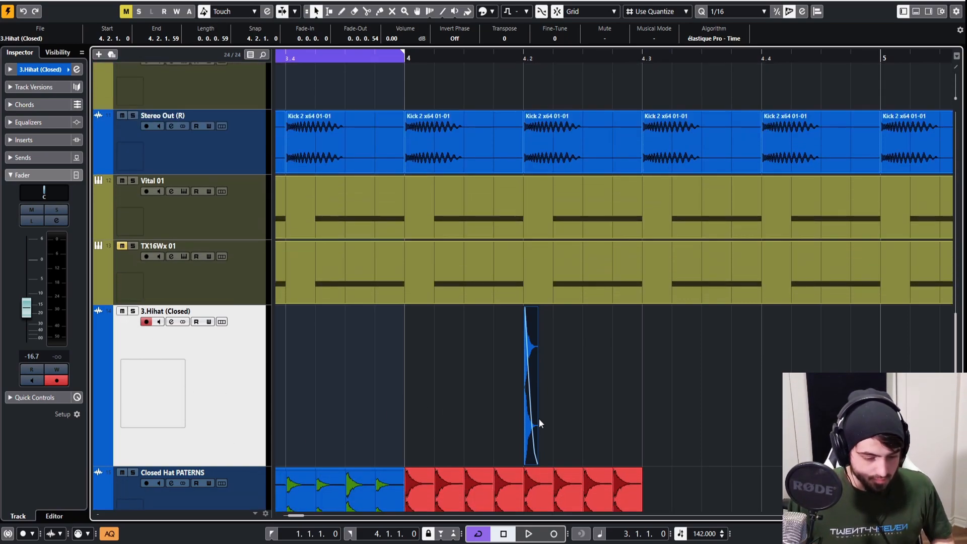
Step: Copy the 3.Hihat (Closed) event so that hits sit at positions 4.1.3, 4.2.1, 4.2.3 and 4.2.4
scroll(453, 383, "down", 2)
scroll(463, 398, "up", 4)
scroll(428, 418, "down", 2)
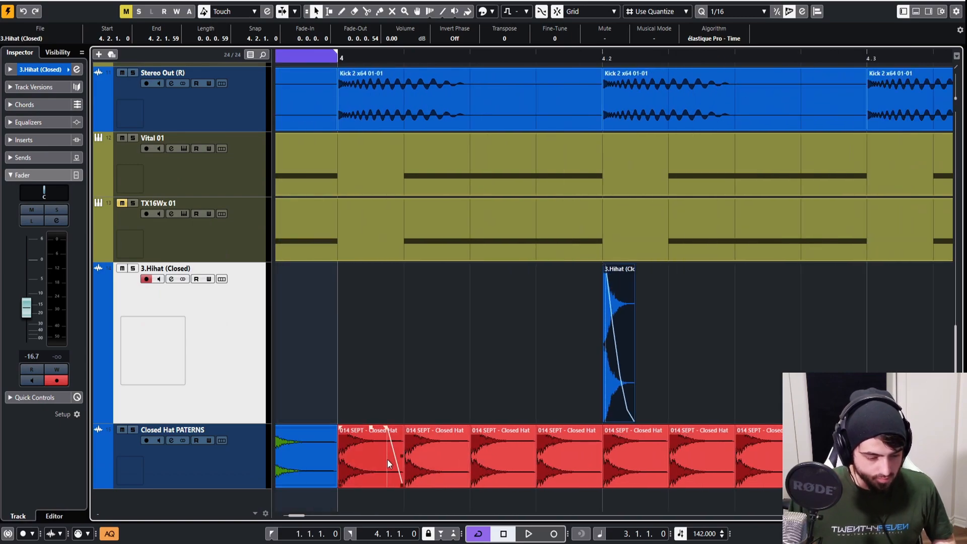
left_click(388, 459)
scroll(456, 433, "down", 2)
left_click_drag(538, 378, 662, 400)
left_click(438, 356)
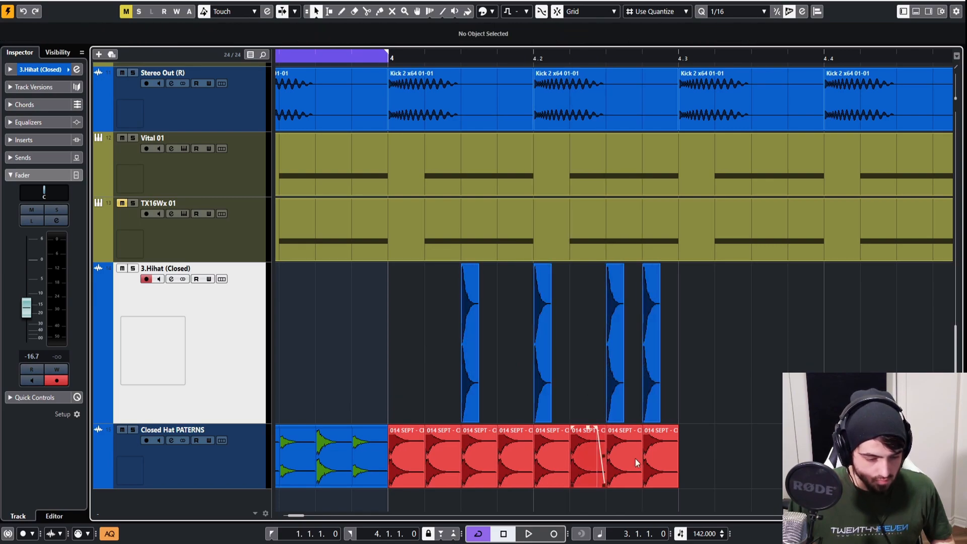
Step: Set the loop around the eight red closed-hat events, from 4.1.1 to 4.3.1, and lower the 3.Hihat (Closed) track to -17.7 dB
left_click_drag(754, 464, 420, 439)
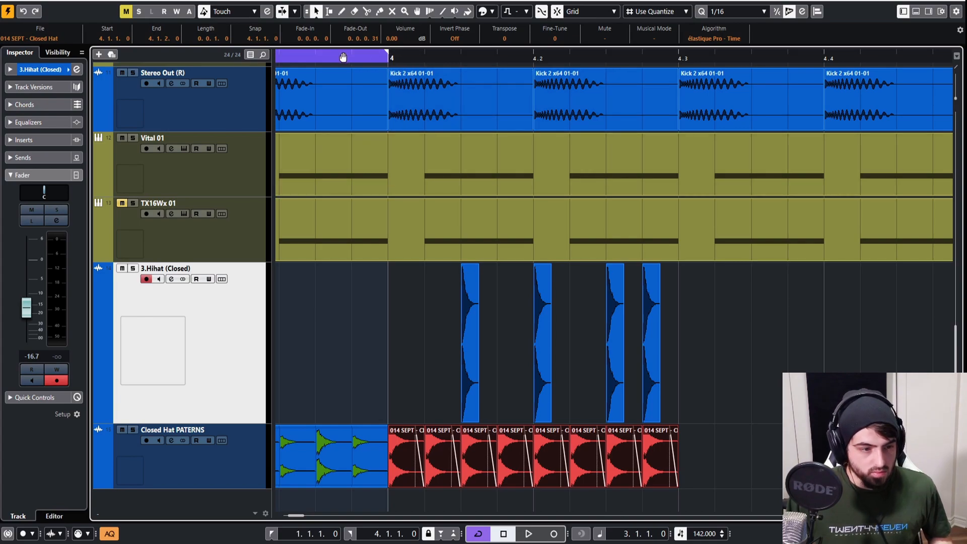
left_click_drag(388, 55, 677, 56)
left_click(387, 60, "ctrl")
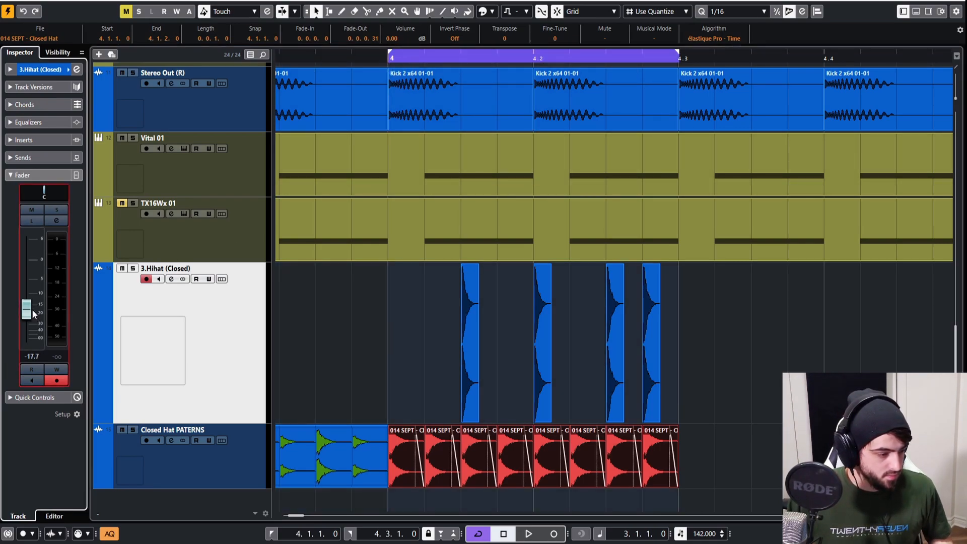
Step: Set the event volume of all eight red closed-hat events to -6 dB, and raise all but the first to -4 dB
scroll(32, 309, "down", 1)
left_click(242, 463)
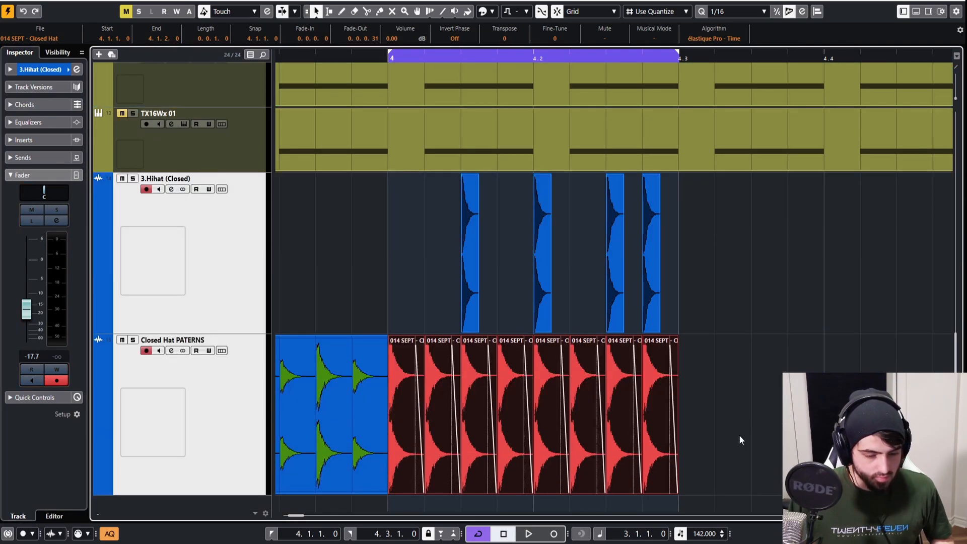
left_click_drag(740, 438, 415, 377)
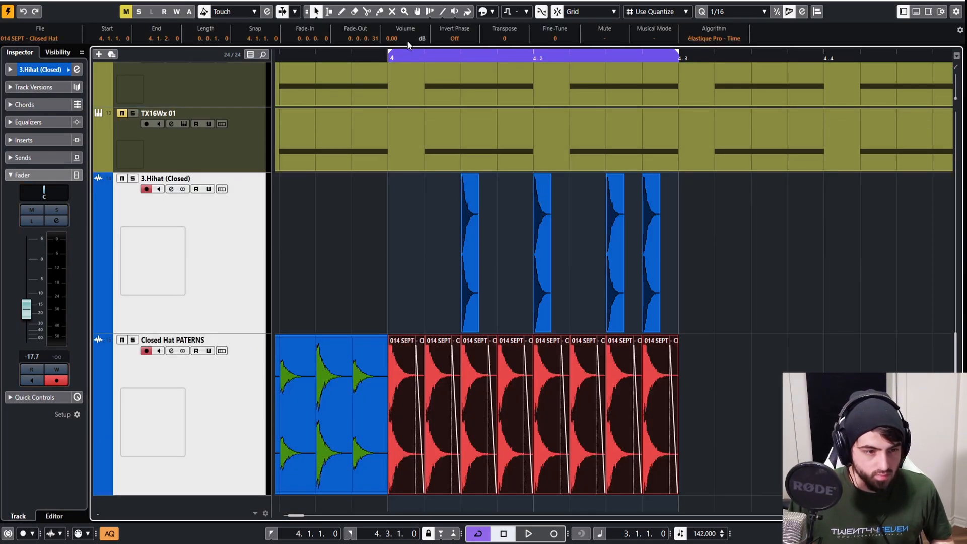
scroll(403, 39, "down", 6)
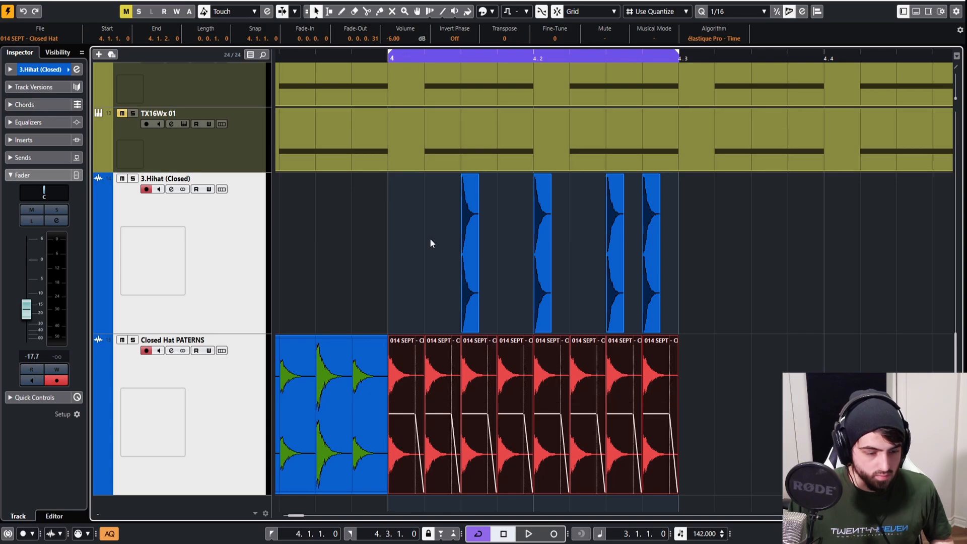
left_click(410, 371, "ctrl")
scroll(397, 45, "up", 2)
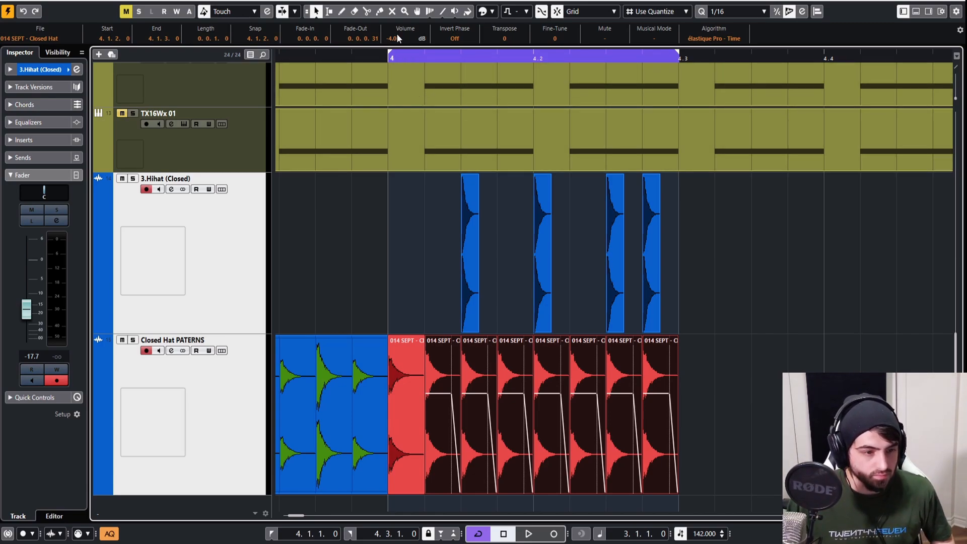
Step: Raise the third to eighth red closed-hat events to 0 dB and select only the fourth to adjust its event volume
left_click(444, 368, "shift")
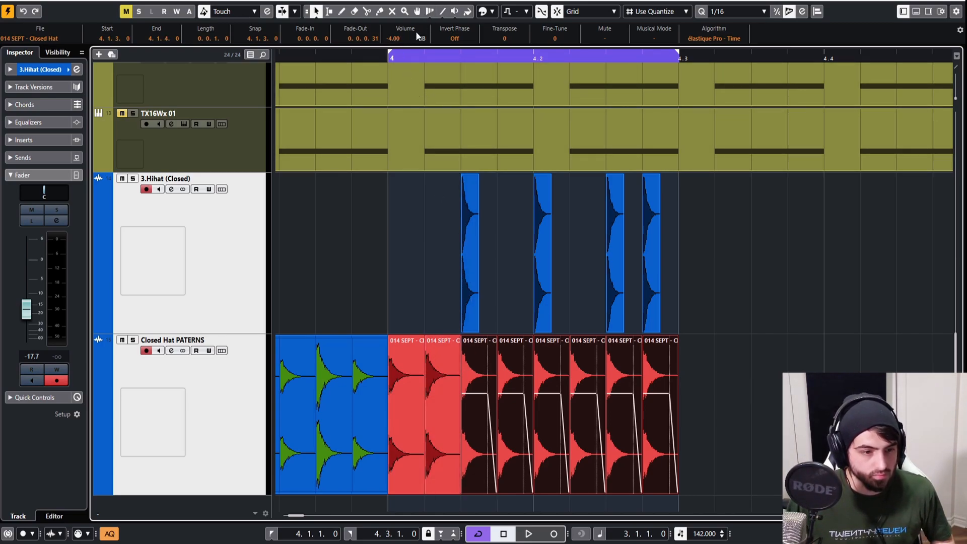
scroll(417, 35, "up", 2)
scroll(398, 37, "up", 2)
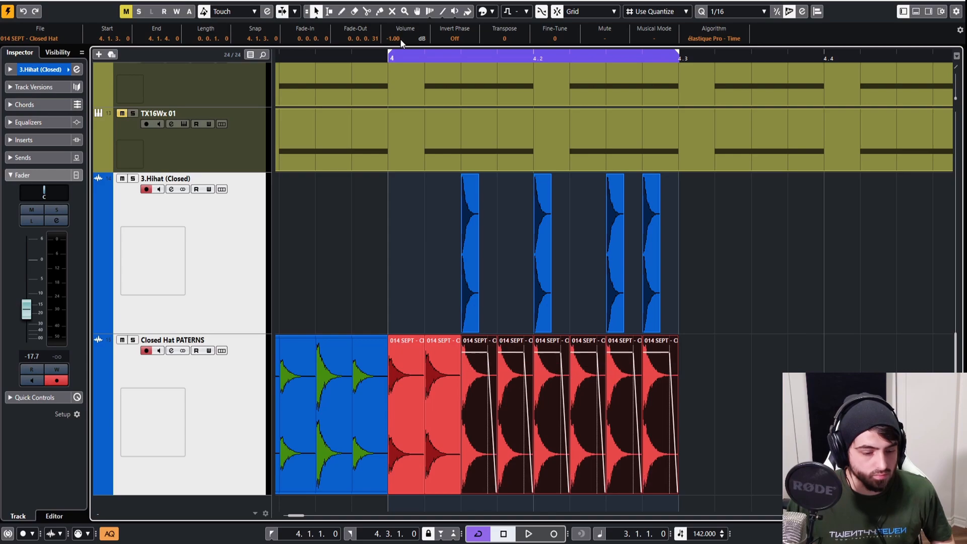
left_click(510, 352, "shift")
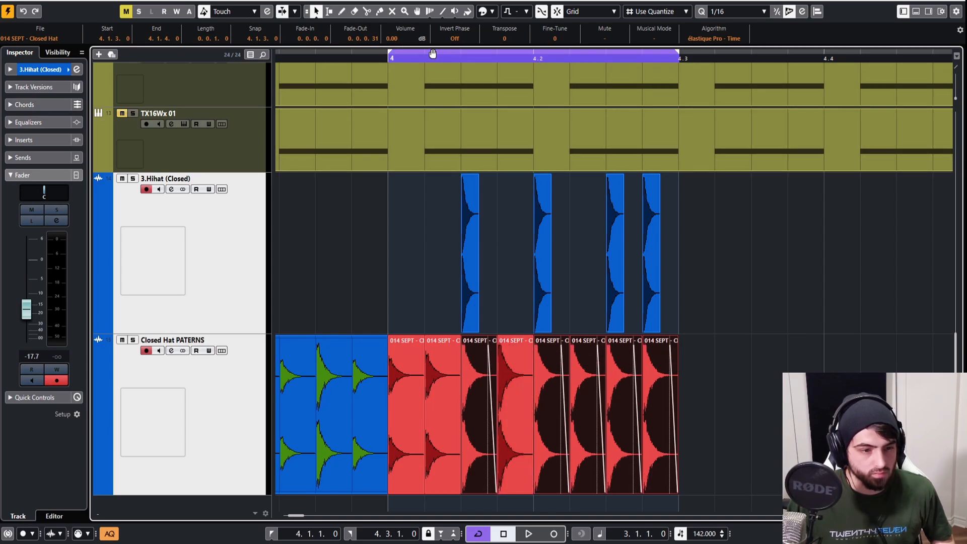
left_click(514, 352)
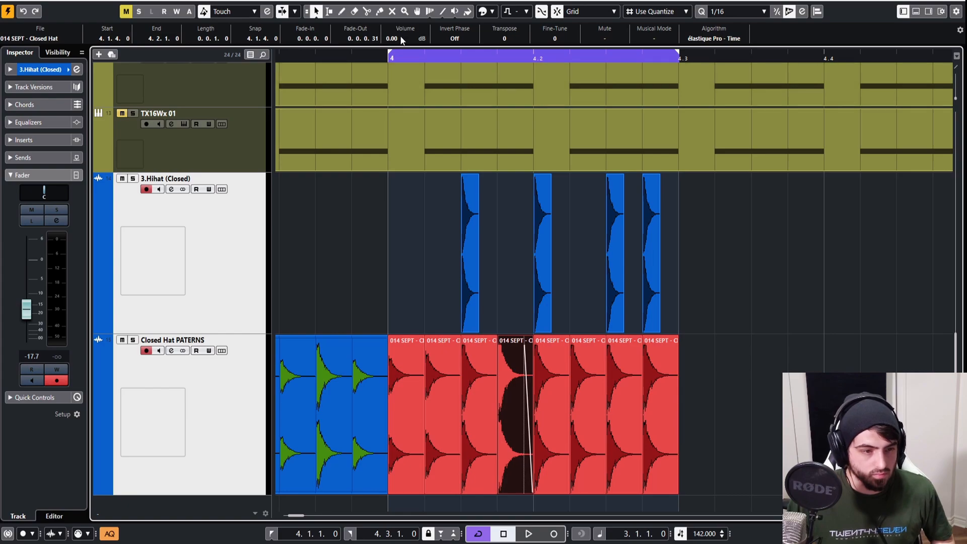
Step: Replace the last four red closed-hat events with a duplicate of the first four so the volume pattern repeats
left_click_drag(719, 419, 401, 387)
key("Delete")
key("ctrl+d")
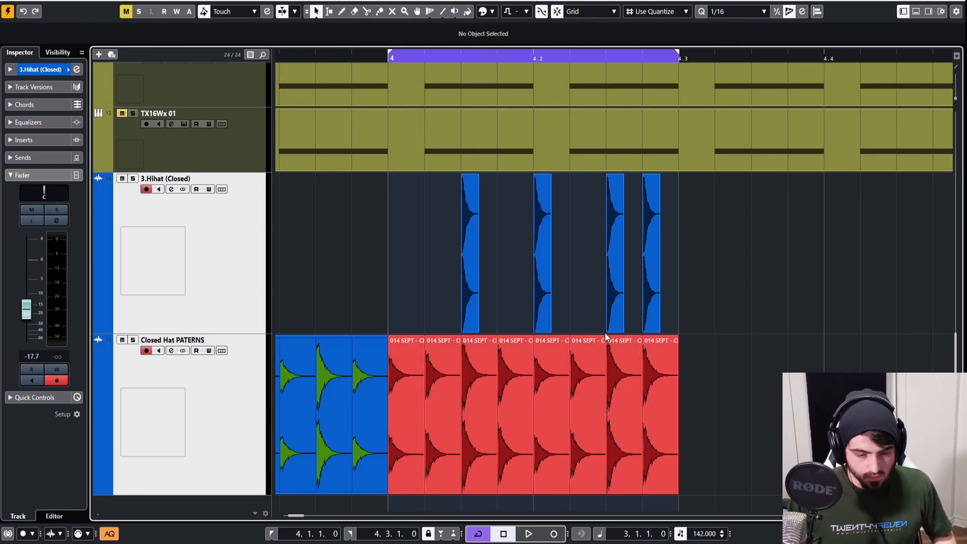
left_click(621, 380)
left_click(509, 279)
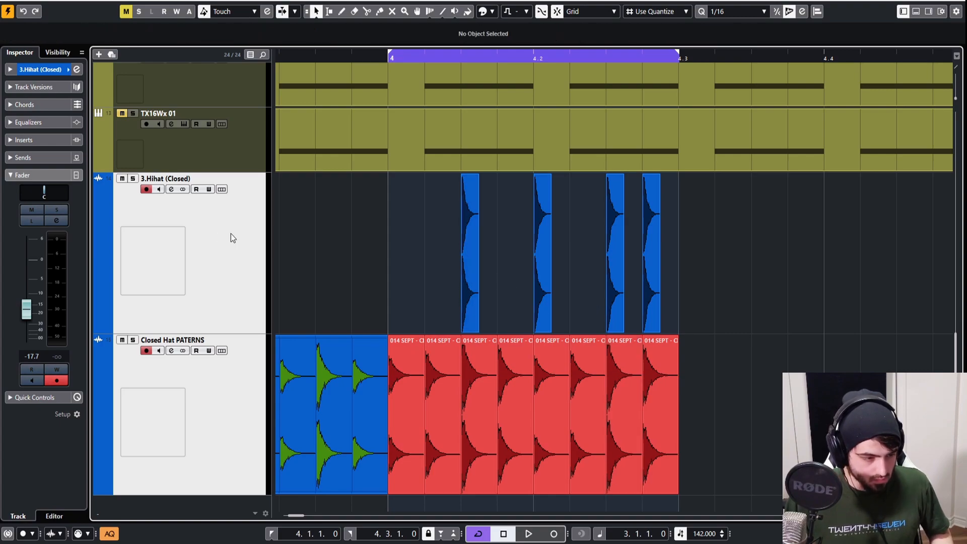
Step: Solo the 3.Hihat (Closed) and Closed Hat PATERNS tracks and listen to the looped half-bar pattern
scroll(194, 262, "up", 3)
left_click(246, 472, "ctrl")
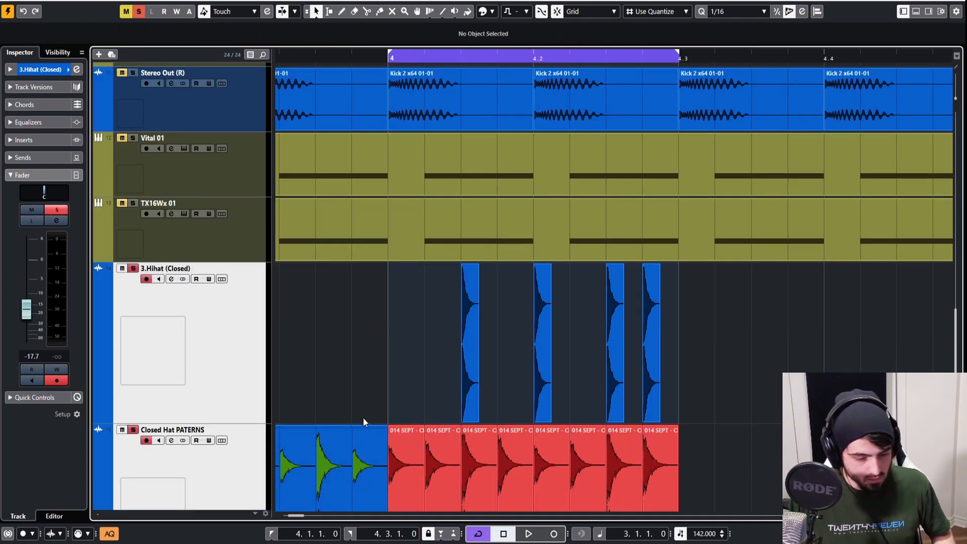
key("s")
key("space")
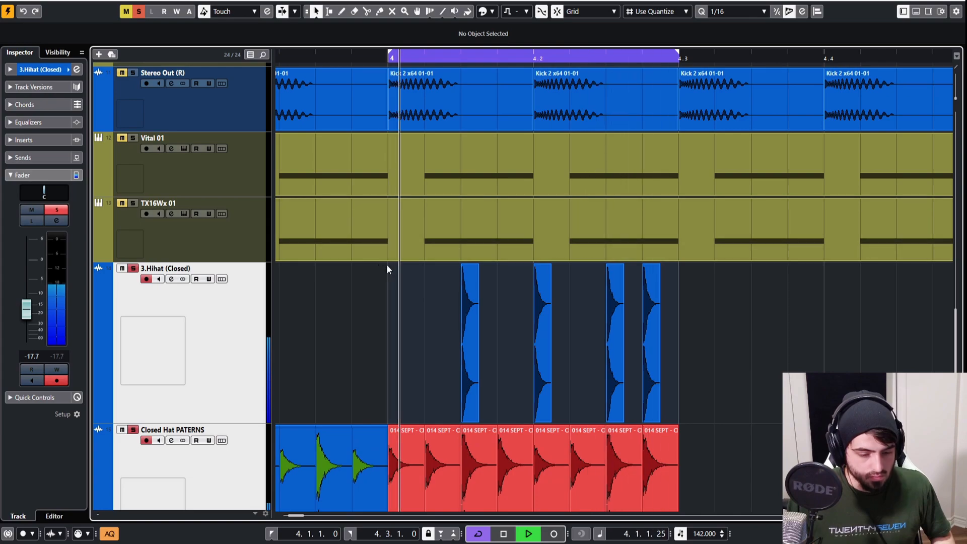
left_click(653, 385)
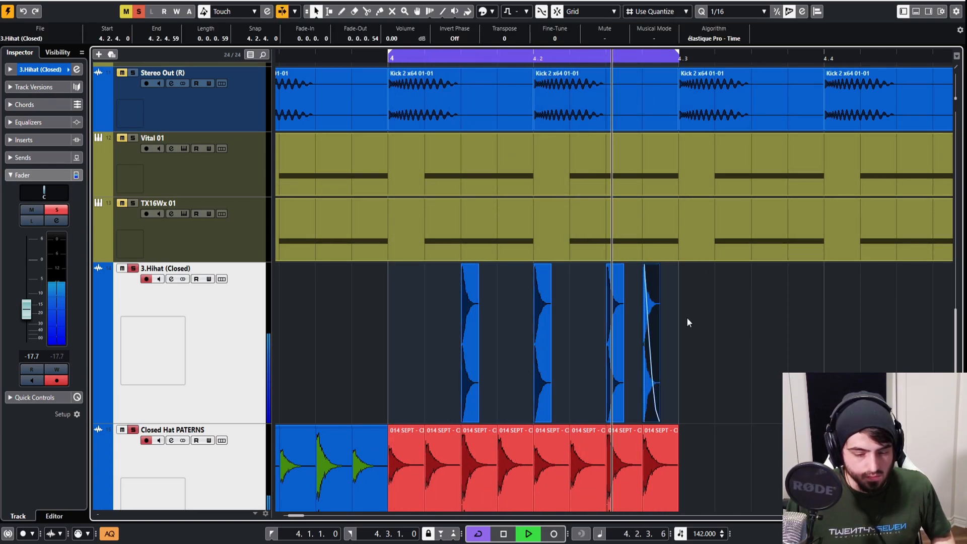
scroll(638, 332, "up", 3)
scroll(636, 330, "up", 1)
scroll(639, 312, "down", 2)
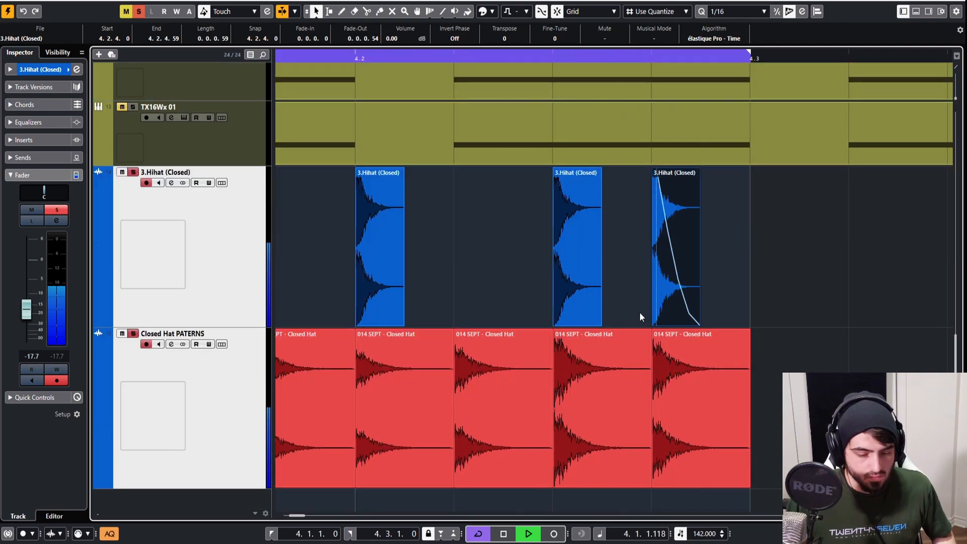
scroll(639, 313, "down", 3)
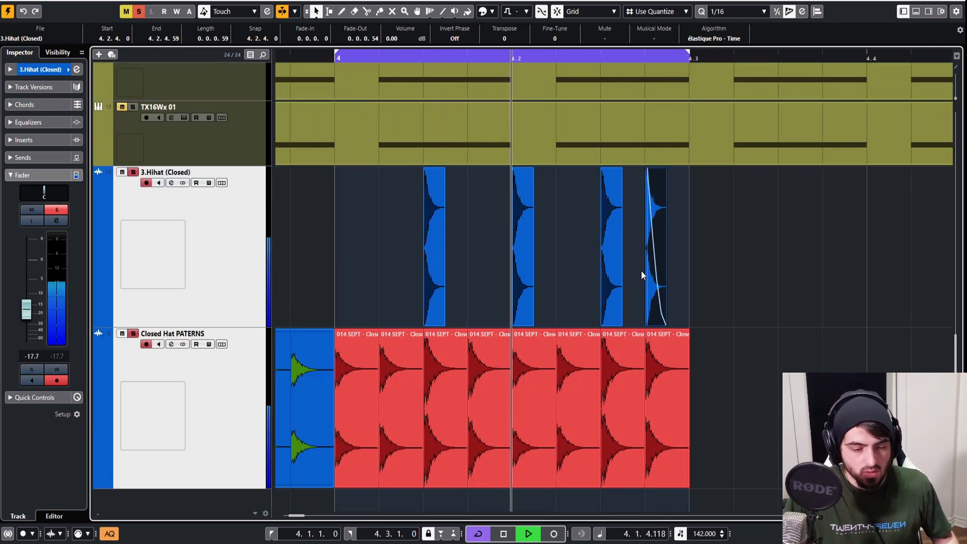
key("space")
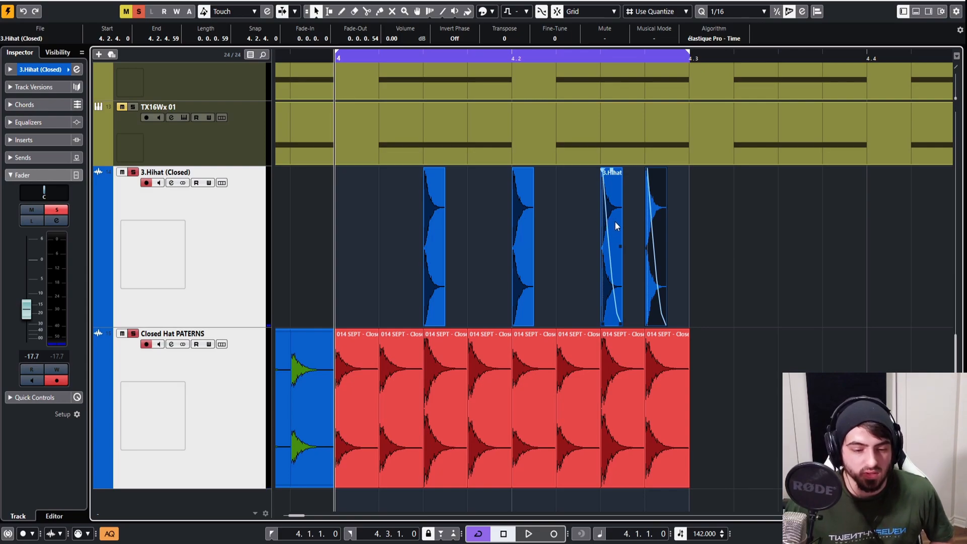
Step: Try moving the last two 3.Hihat (Closed) hits one sixteenth earlier, to 4.2.2 and 4.2.3
left_click_drag(634, 219, 669, 222)
left_click_drag(610, 250, 583, 260)
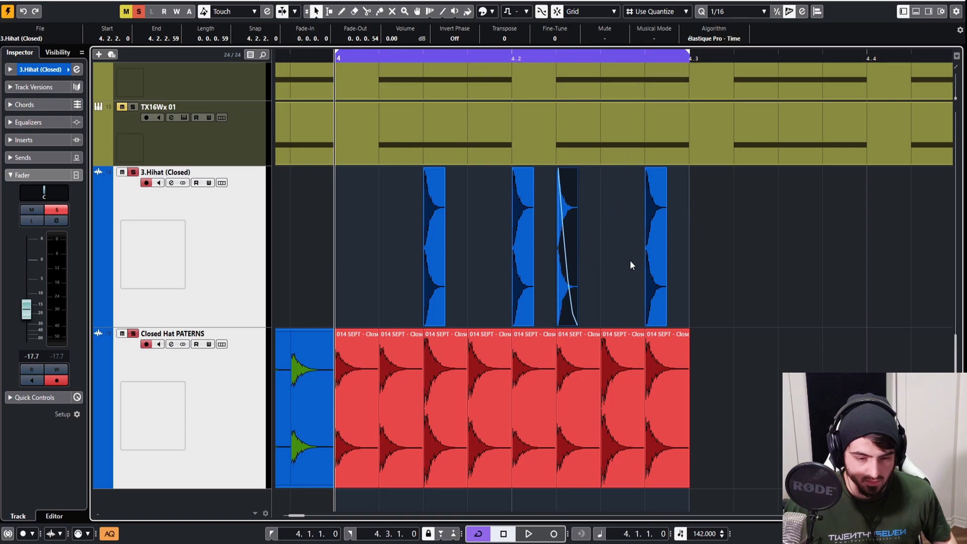
left_click_drag(661, 262, 621, 262)
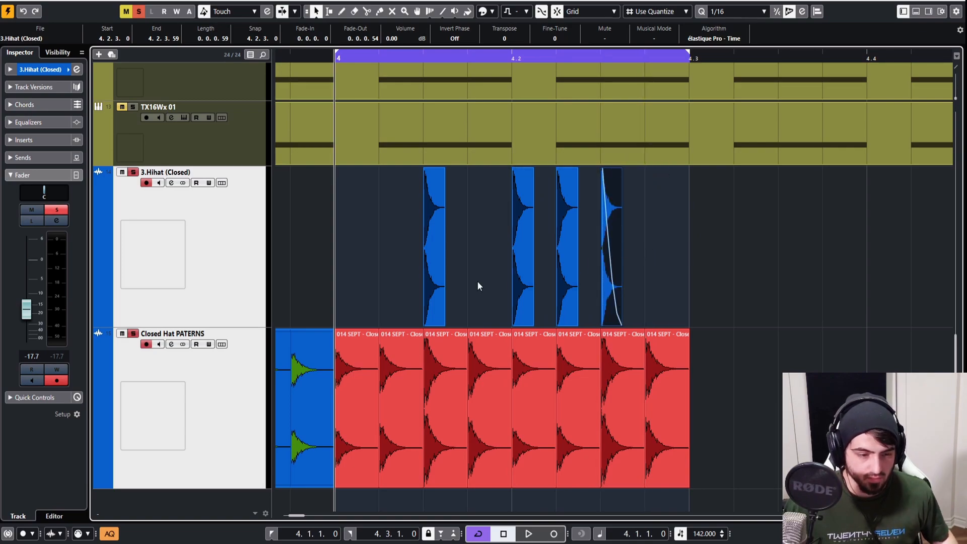
mouse_move(518, 252)
left_mouse_down()
mouse_move(479, 254)
mouse_move(525, 257)
left_mouse_up()
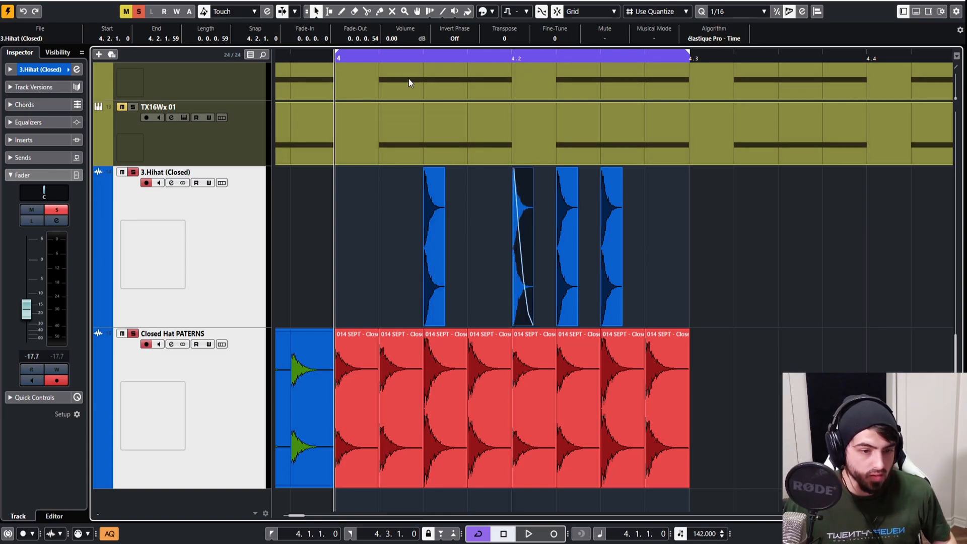
Step: Set the quantize grid to 1/32 and undo the recent moves of the 3.Hihat (Closed) hits
left_click(727, 12)
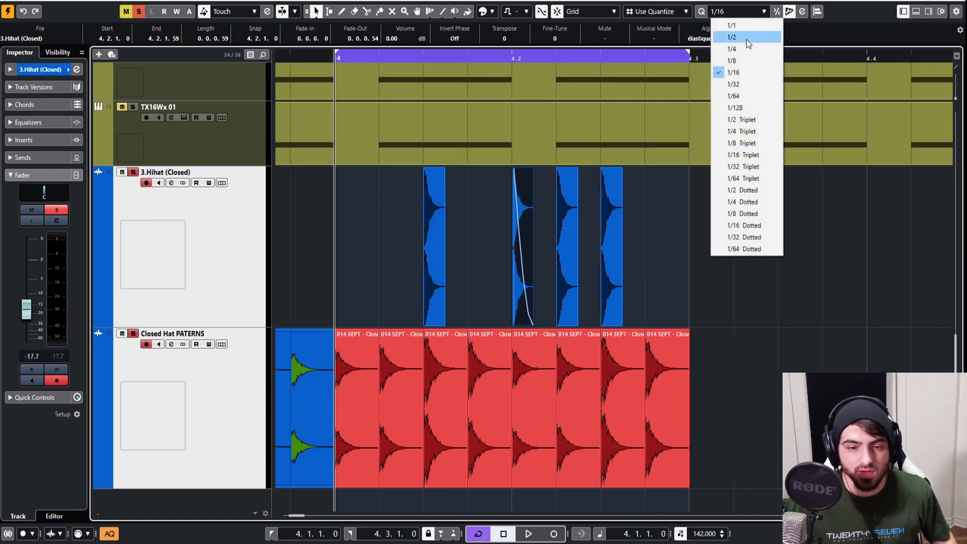
left_click(739, 84)
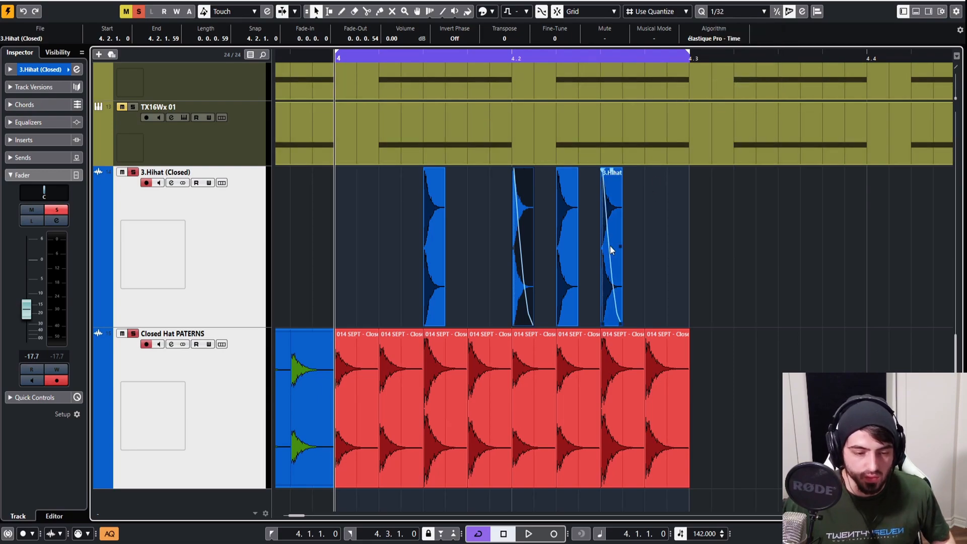
left_click_drag(609, 246, 630, 247)
key("ctrl+z")
key("ctrl+z")
key("ctrl+z")
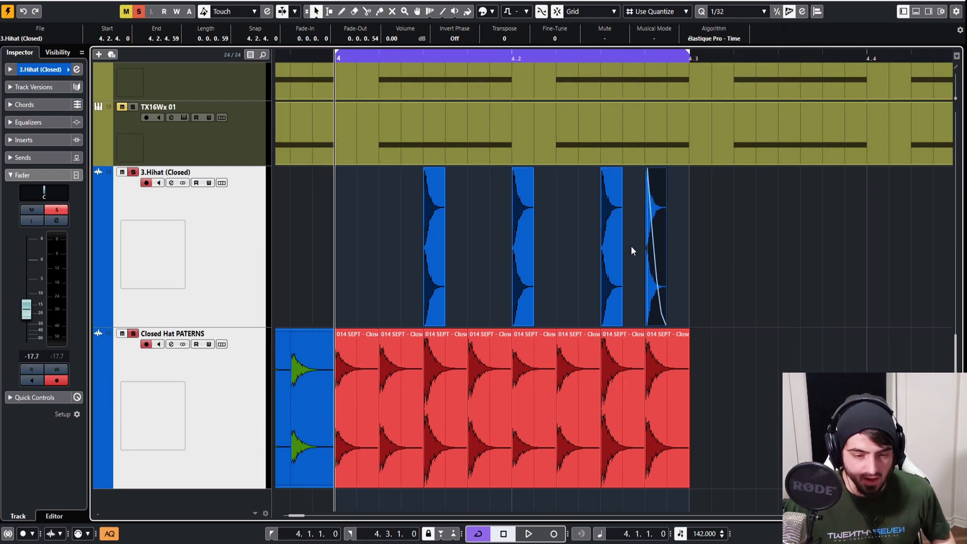
Step: Duplicate the 3.Hihat (Closed) hit at 4.2.4 directly after itself and play the looped pattern
key("ctrl+d")
left_click_drag(701, 246, 645, 223)
left_click(719, 213)
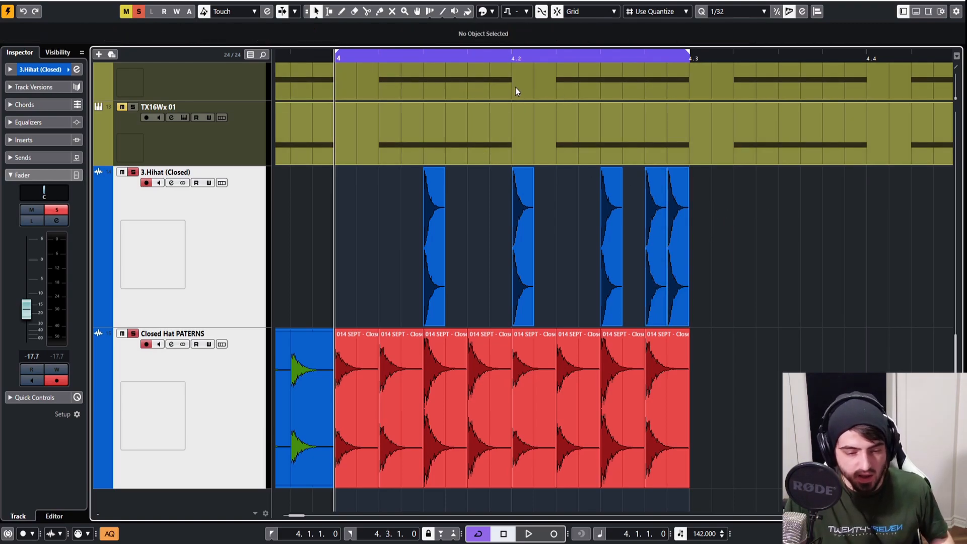
key("space")
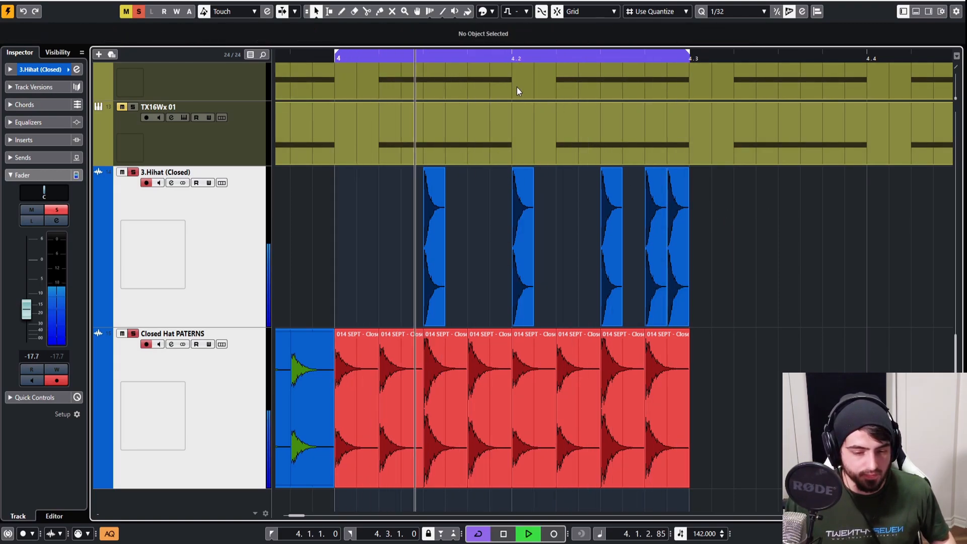
left_click(658, 263)
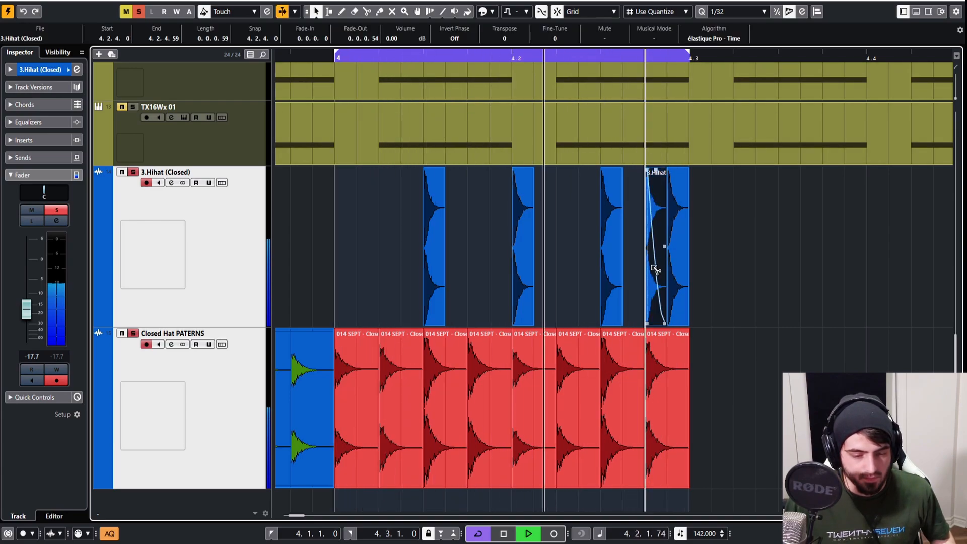
Step: Duplicate all looped hits on both hi-hat tracks into the second half of bar 4 and extend the loop to 5.1.1
scroll(712, 280, "down", 3)
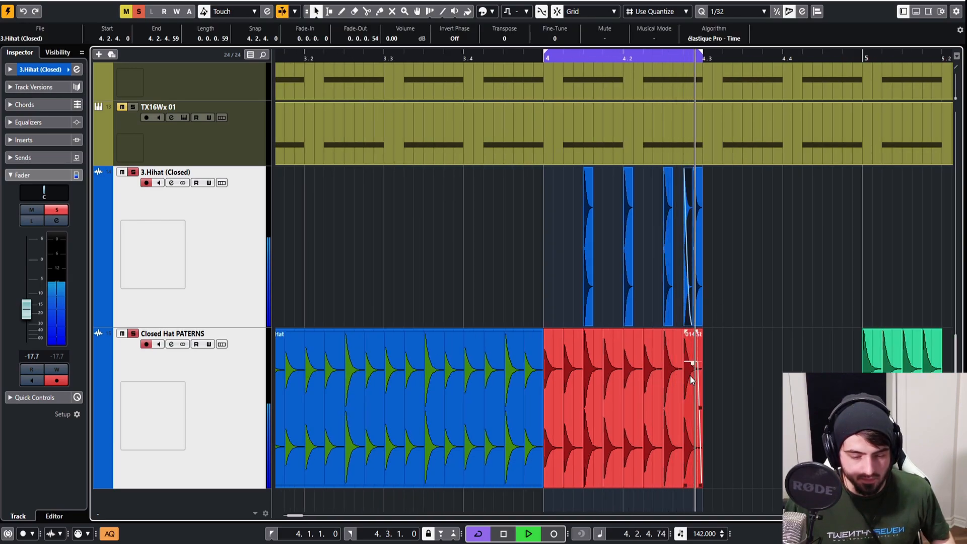
left_click_drag(710, 398, 546, 267)
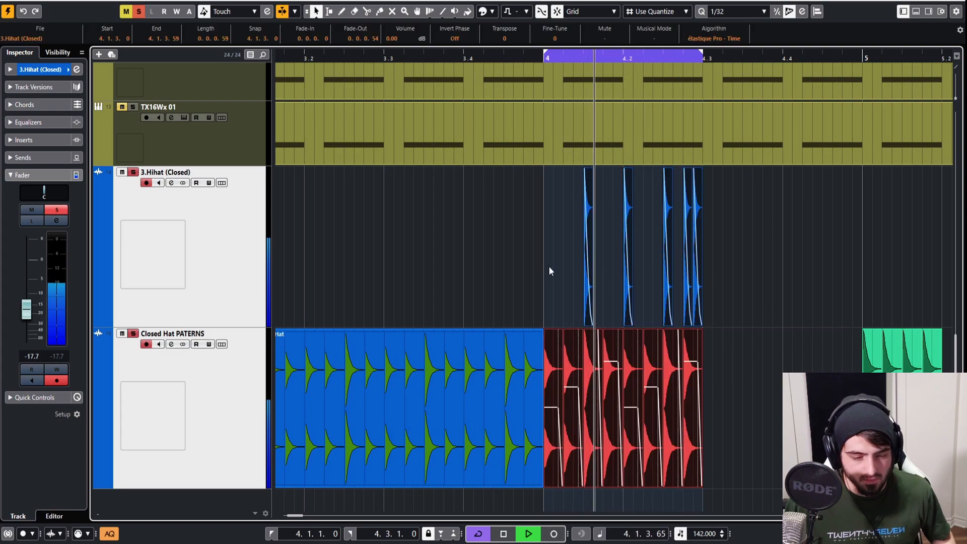
key("ctrl+d")
scroll(553, 266, "down", 3)
left_click(725, 57, "alt")
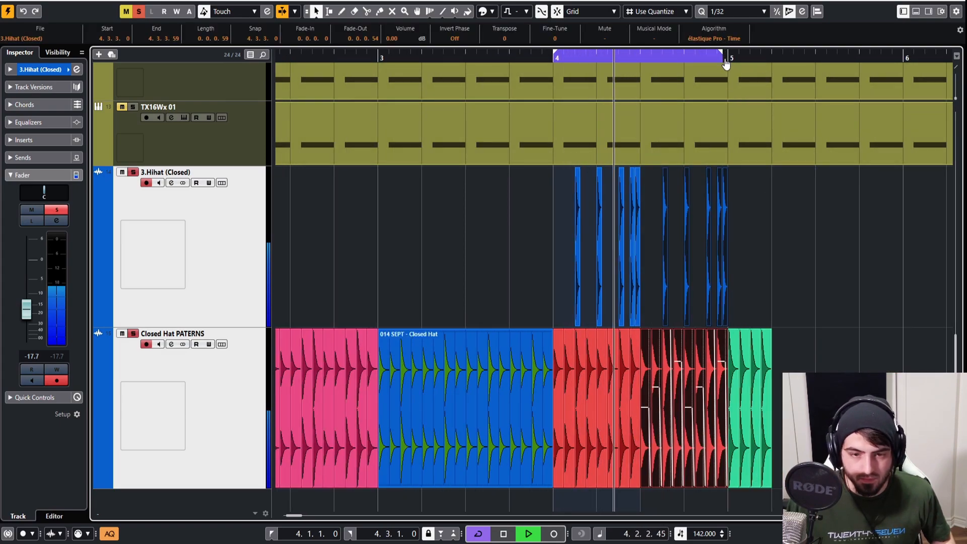
Step: Turn off solo on the hi-hat tracks and listen to the full red bar together with kick and bass
key("space")
scroll(250, 181, "up", 3)
key("s")
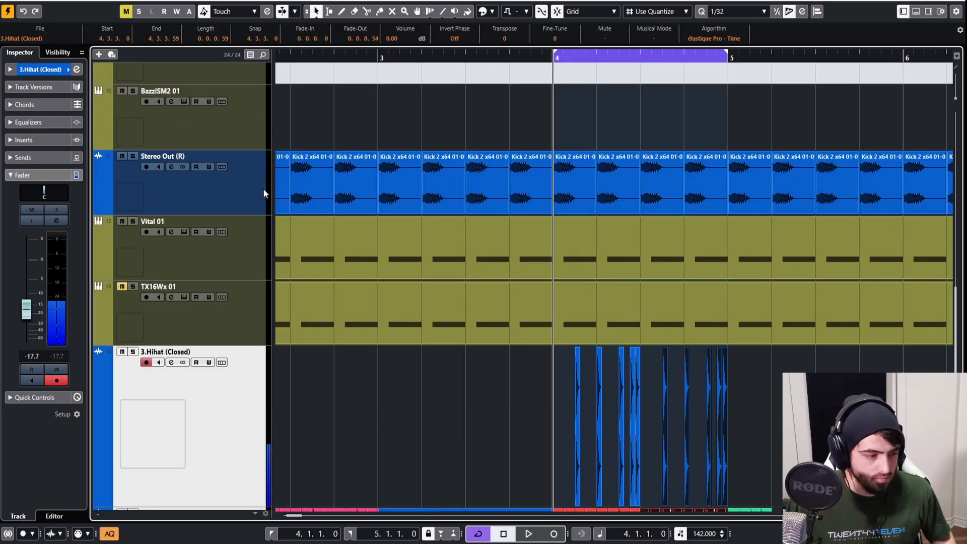
scroll(264, 188, "down", 3)
key("space")
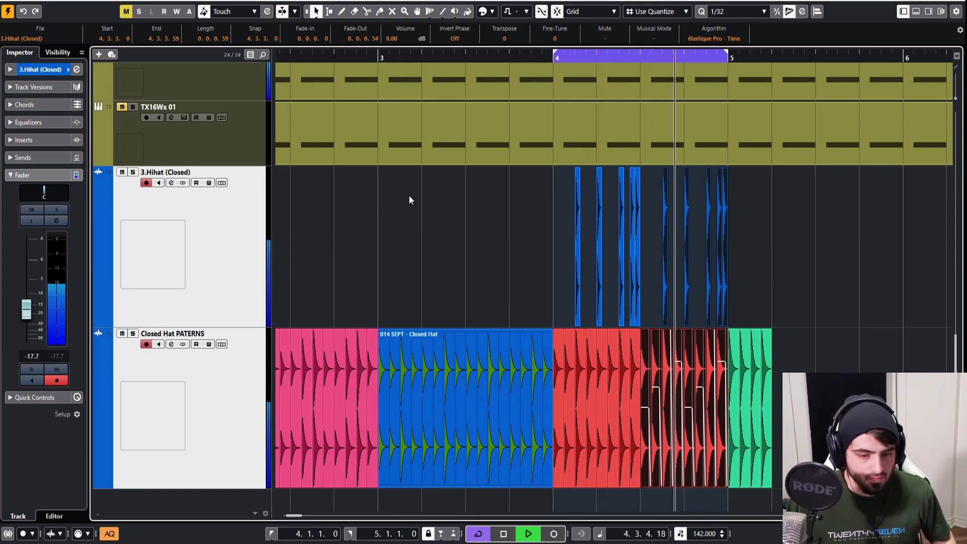
key("space")
Step: Place 3.Hihat (Closed) hits at 4.4.2 and one thirty-second after it, clear the hit at 4.4.4, and start playback
scroll(725, 236, "up", 3)
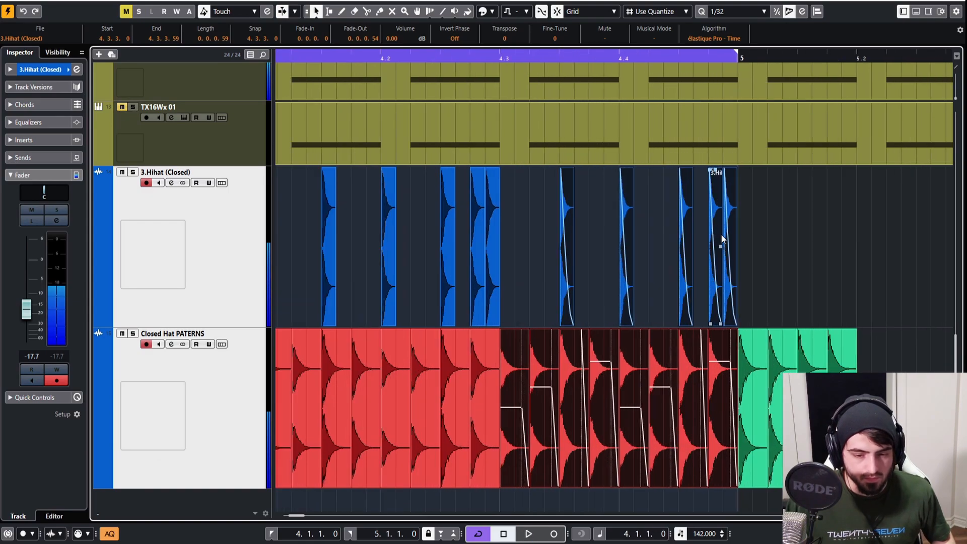
left_click(715, 241)
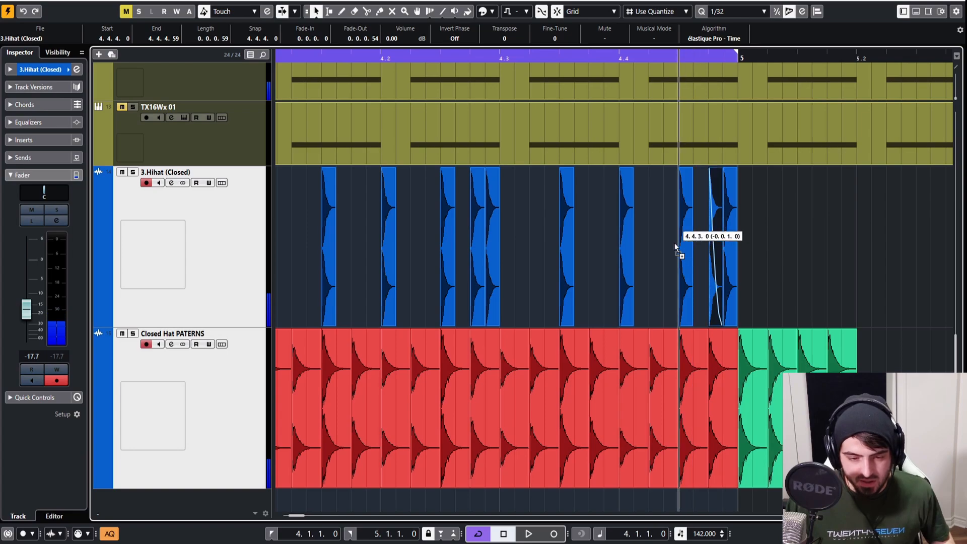
left_click_drag(717, 246, 657, 262)
key("space")
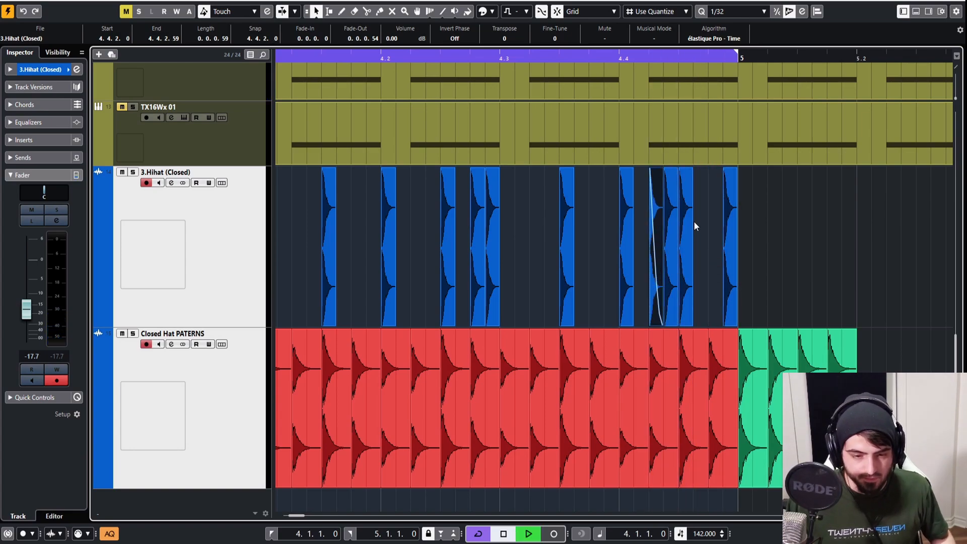
scroll(694, 221, "down", 2)
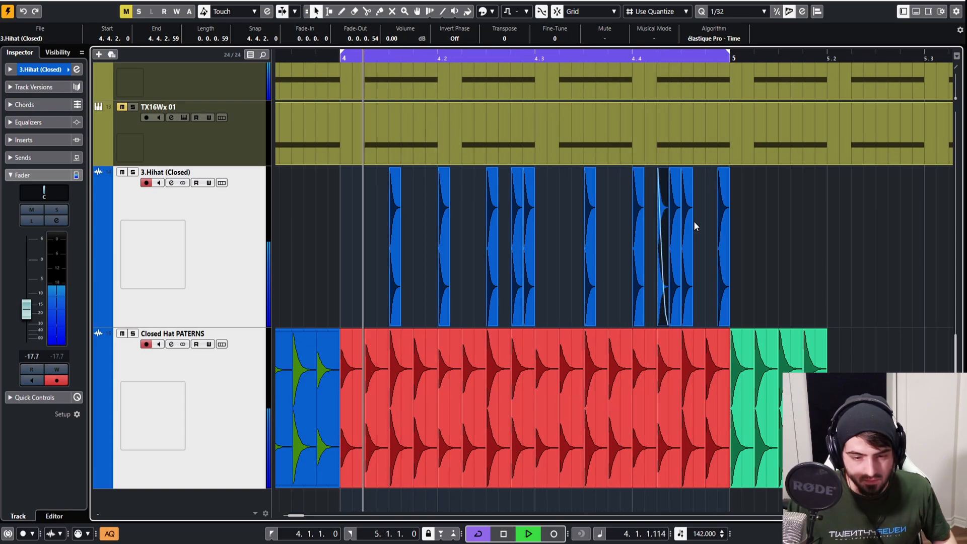
Step: Move the 3.Hihat (Closed) hit at 4.4.3 to 4.4.3.60 and listen to the bar before stopping playback
left_click(690, 231, "shift")
left_click_drag(690, 231, 705, 236)
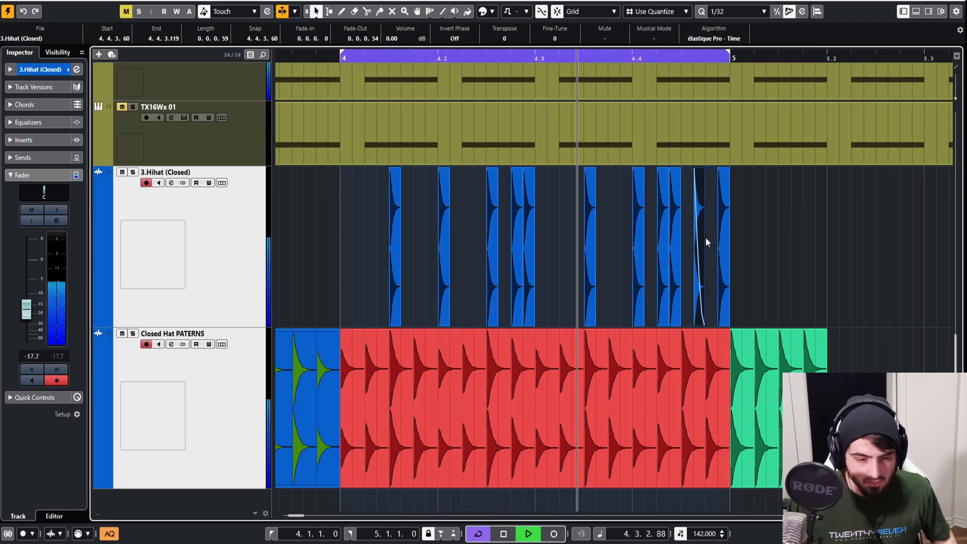
mouse_move(699, 239)
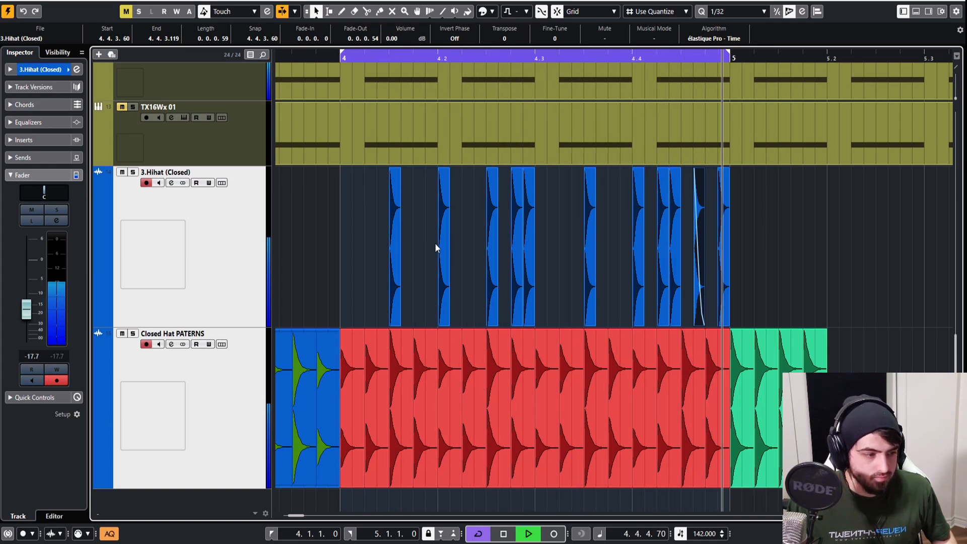
key("space")
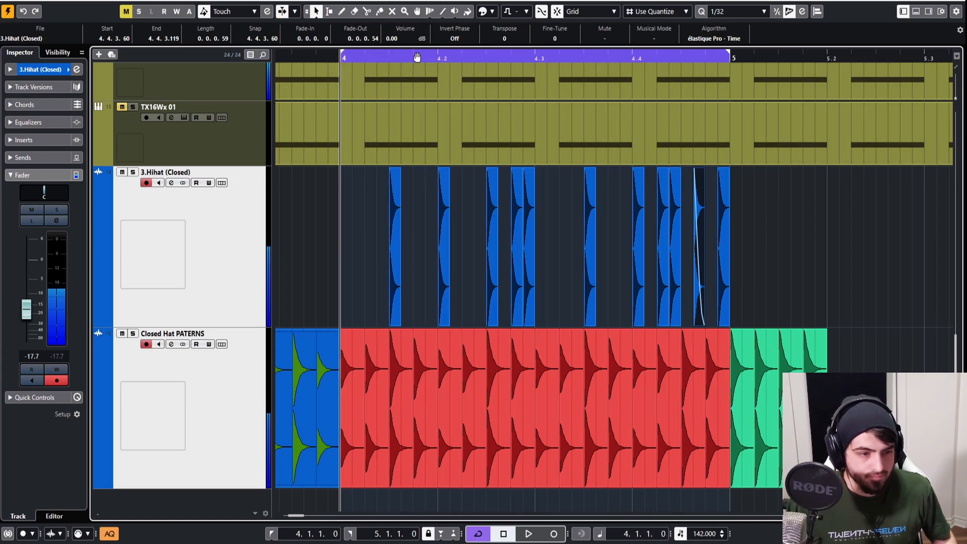
Step: Move the one-bar loop range to the green pattern, from 5.1.1 to 6.1.1
left_click_drag(416, 58, 806, 64)
scroll(706, 72, "down", 4)
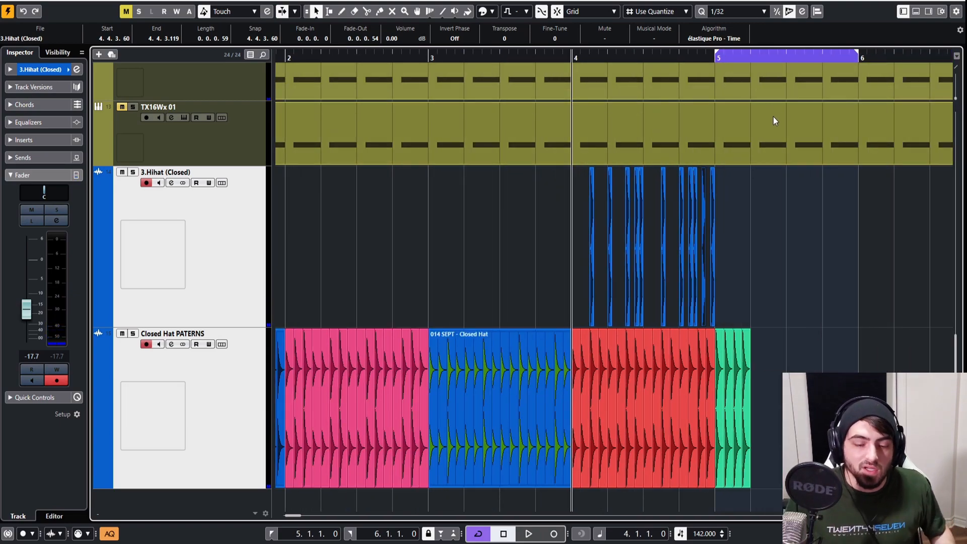
scroll(741, 295, "up", 5)
scroll(733, 343, "down", 2)
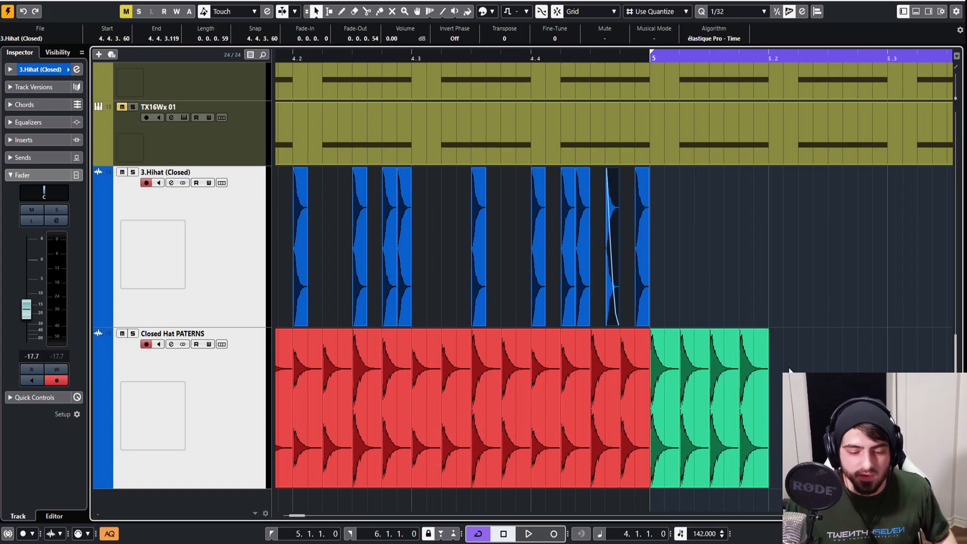
Step: Place 3.Hihat (Closed) hits at 5.1.2 and 5.1.4 and mute the green pattern hits at those positions
left_click_drag(642, 278, 744, 304)
left_click(778, 341)
left_click(697, 369)
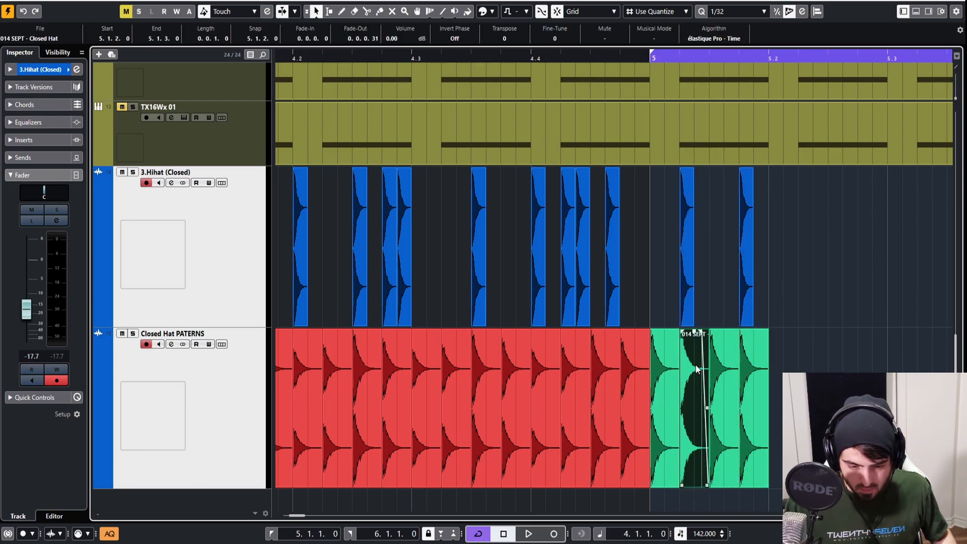
key("7")
left_click(689, 369)
left_click(749, 367)
key("1")
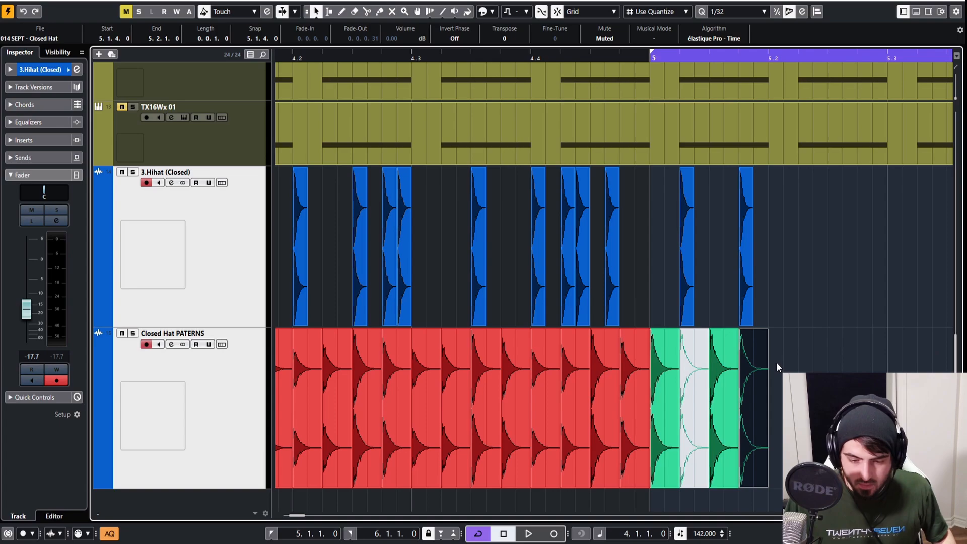
left_click(777, 363)
Step: Duplicate the first beat of bar 5 on both hi-hat tracks three times to fill the bar
left_click_drag(797, 392, 664, 287)
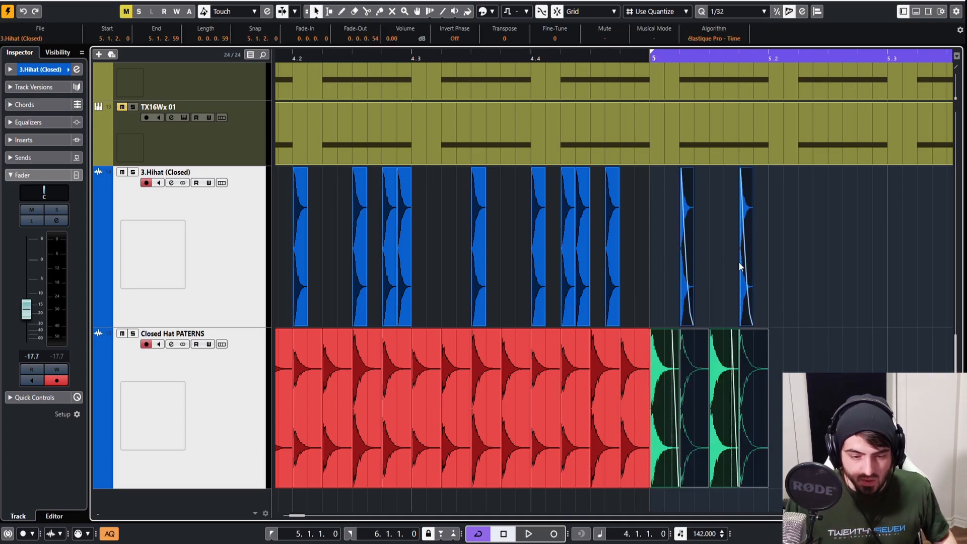
left_click(697, 307)
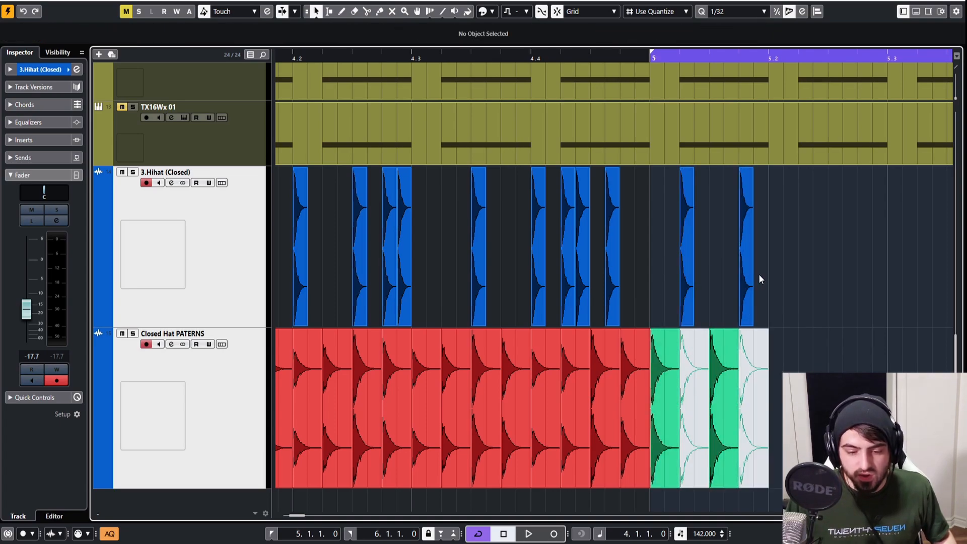
left_click_drag(812, 388, 667, 250)
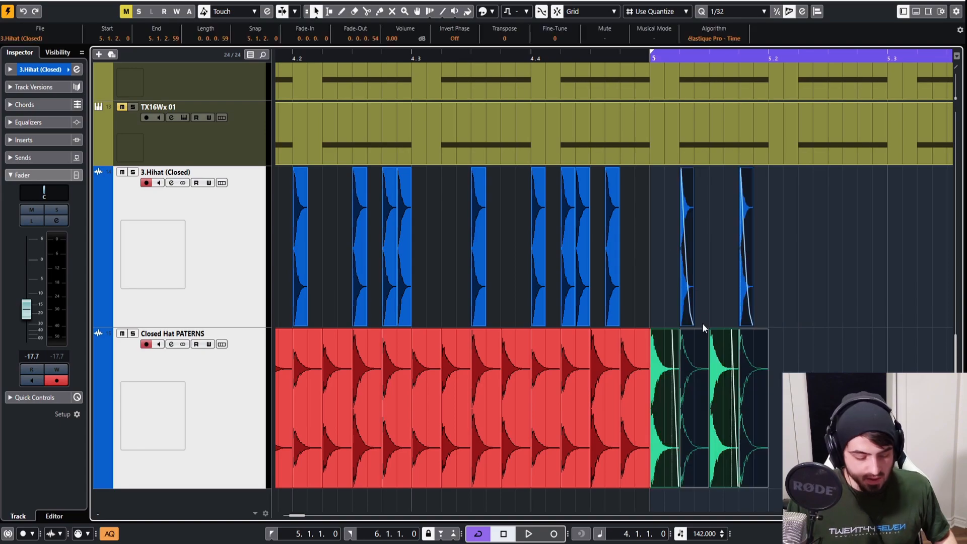
key("ctrl+d")
key("ctrl+d")
scroll(753, 275, "down", 4)
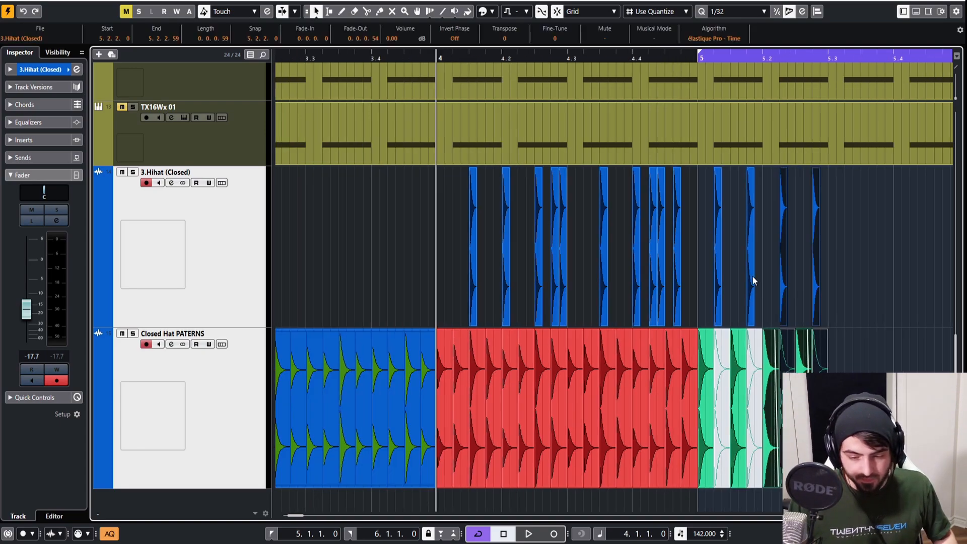
key("ctrl+d")
scroll(821, 331, "up", 4)
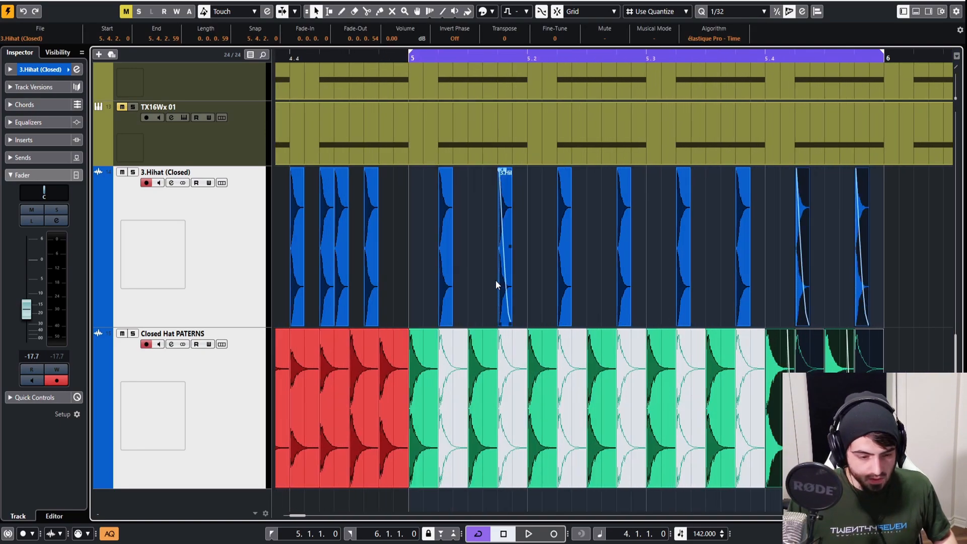
left_click(464, 276)
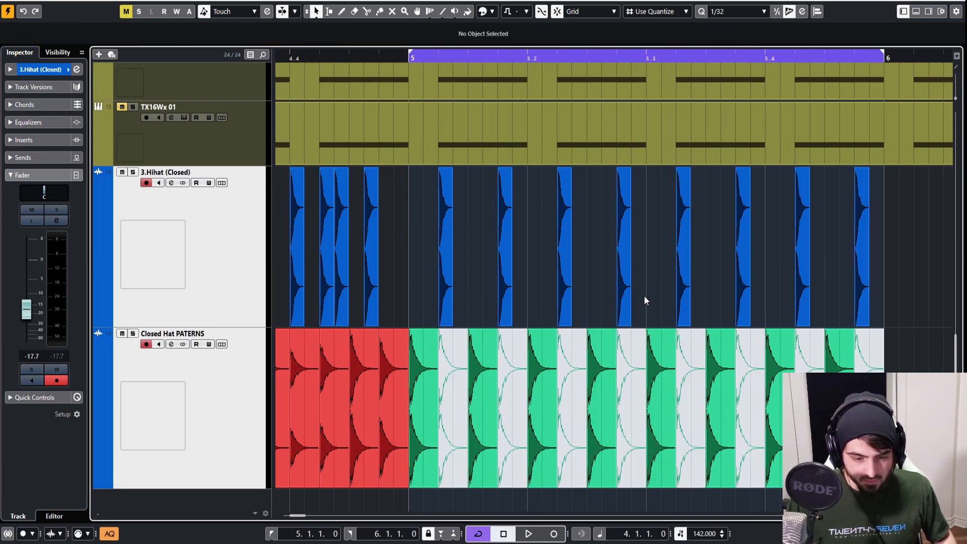
Step: Try lengthening all 3.Hihat (Closed) hits in bar 5 to 0.0.0.119
left_click(625, 280)
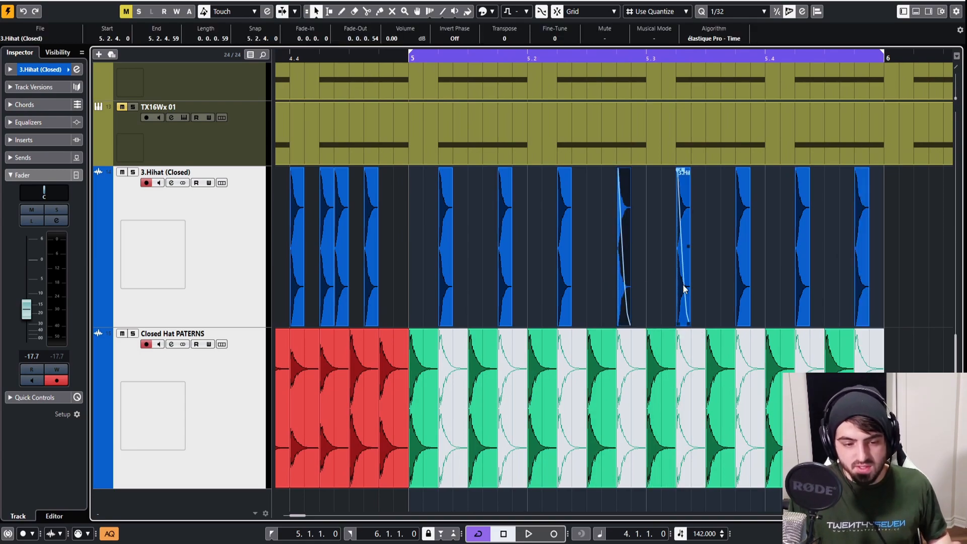
left_click(887, 218)
left_click(445, 219)
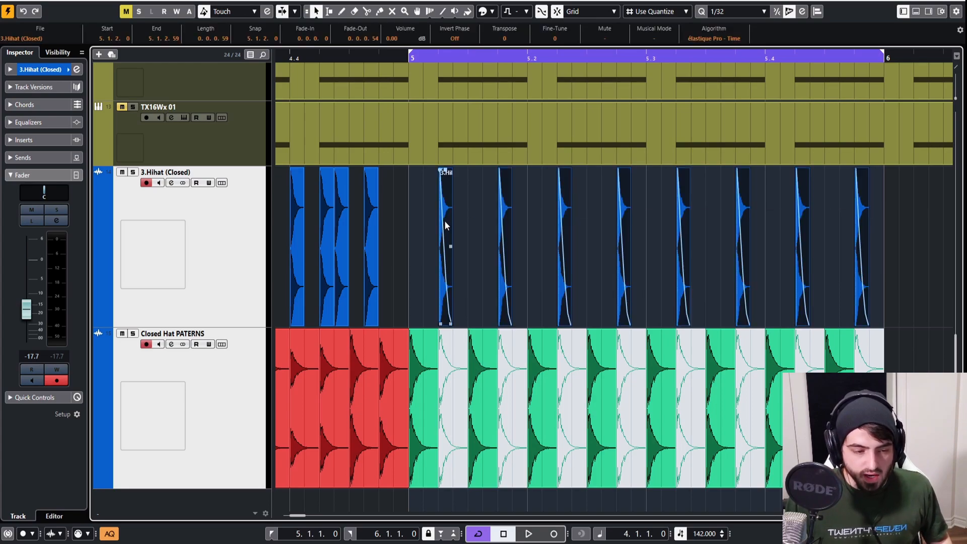
key("h")
key("h")
left_click_drag(551, 324, 617, 314)
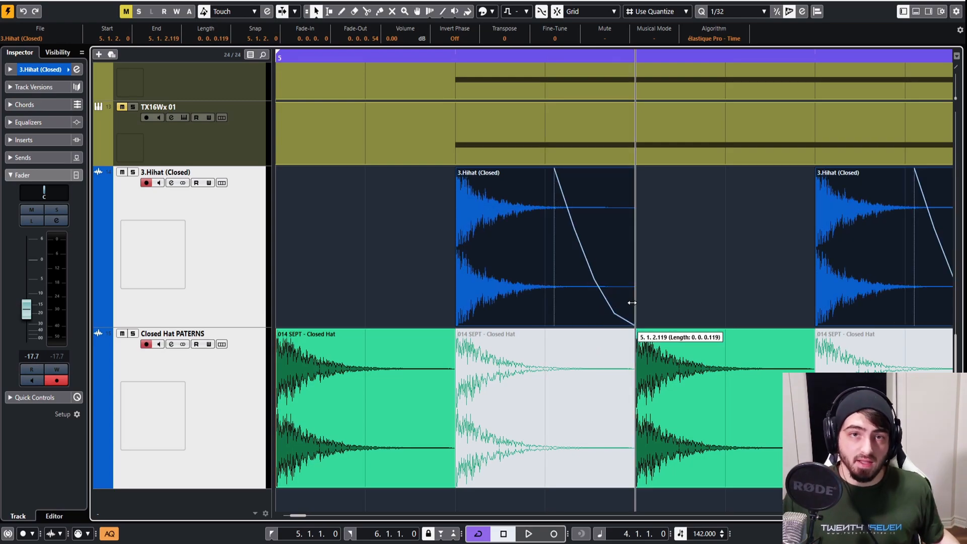
key("ctrl+z")
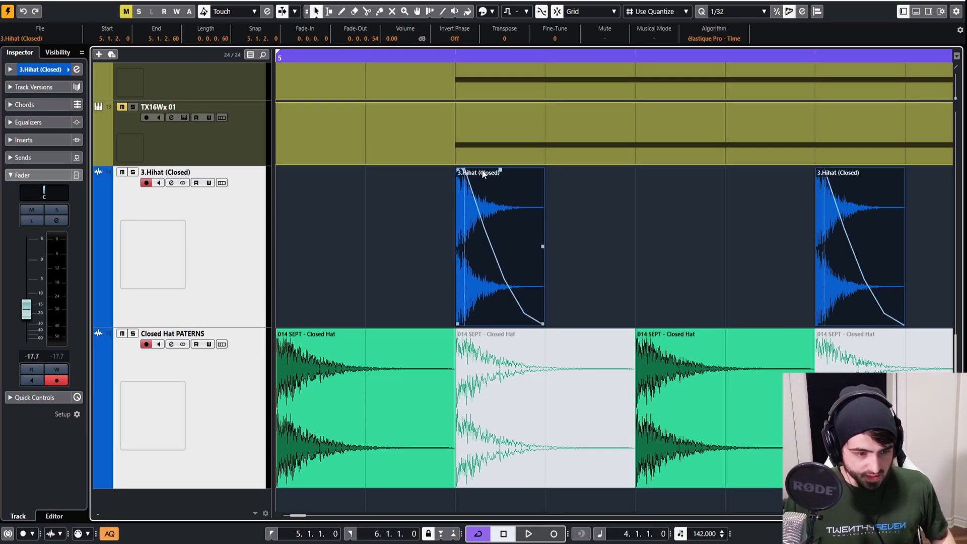
Step: Listen to the bar 5 pattern from 5.1.1 with its short 3.Hihat (Closed) hits
scroll(581, 248, "down", 4)
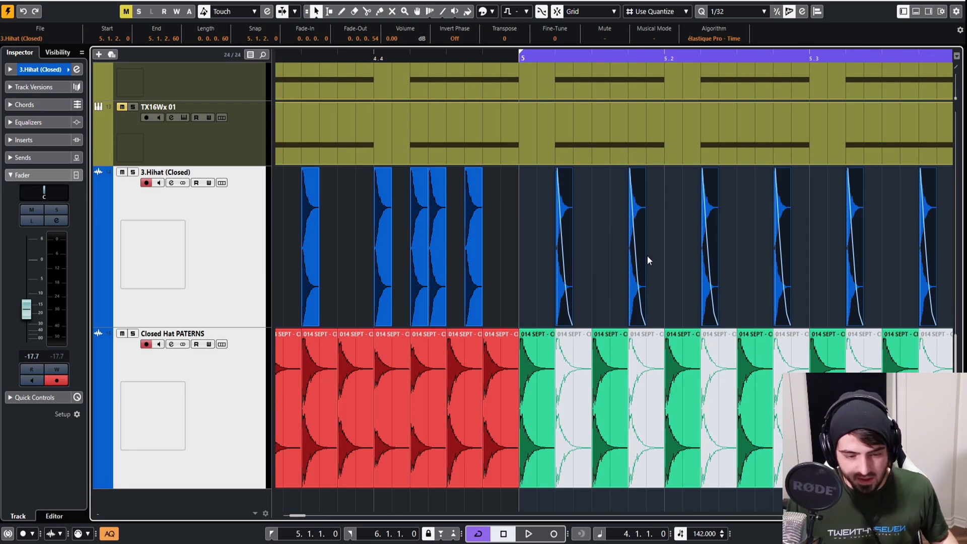
key("KP_1")
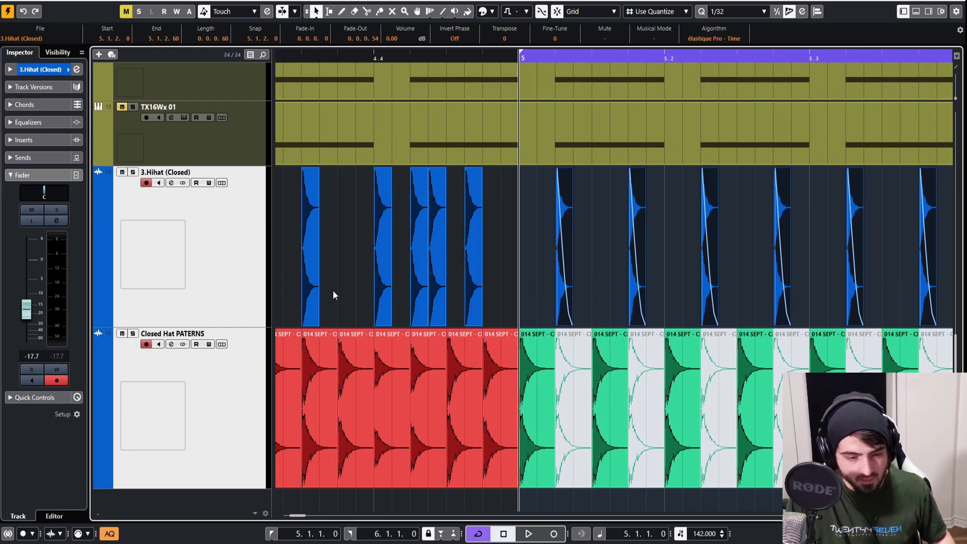
left_click(618, 277)
key("space")
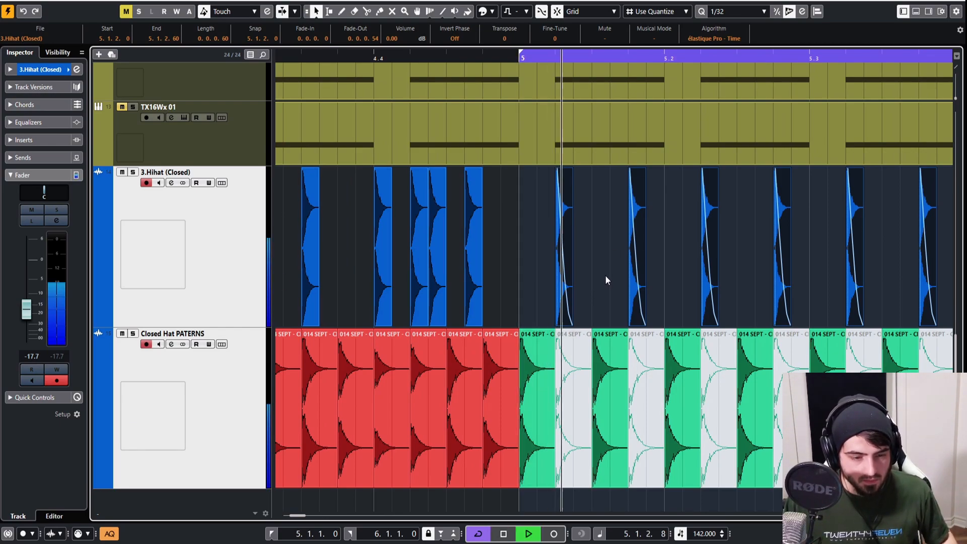
key("space")
key("g")
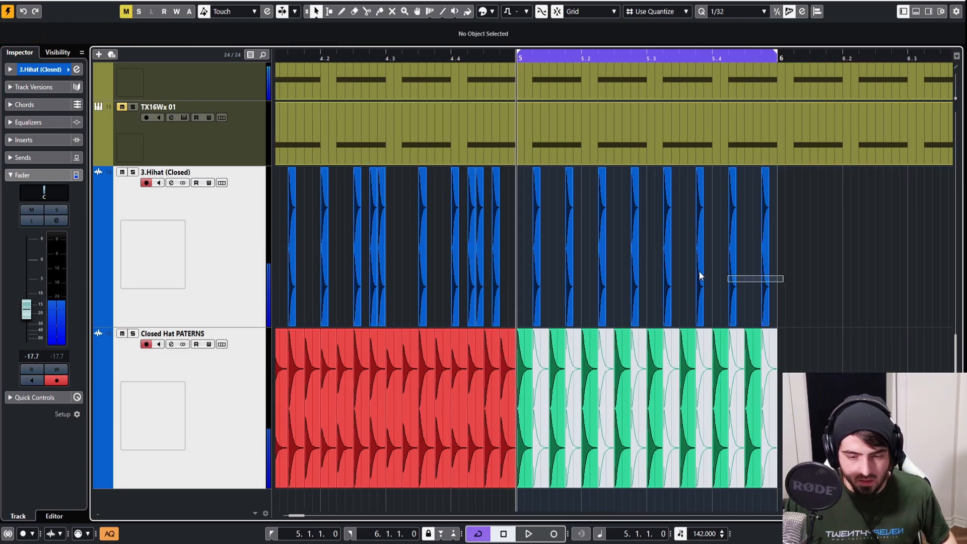
Step: Lengthen all 3.Hihat (Closed) hits in bar 5 to 0.0.1.0 with a 0.0.0.34 fade-out and listen to the result
scroll(534, 256, "up", 8)
left_click_drag(566, 246, 641, 246)
left_click_drag(574, 187, 599, 187)
key("space")
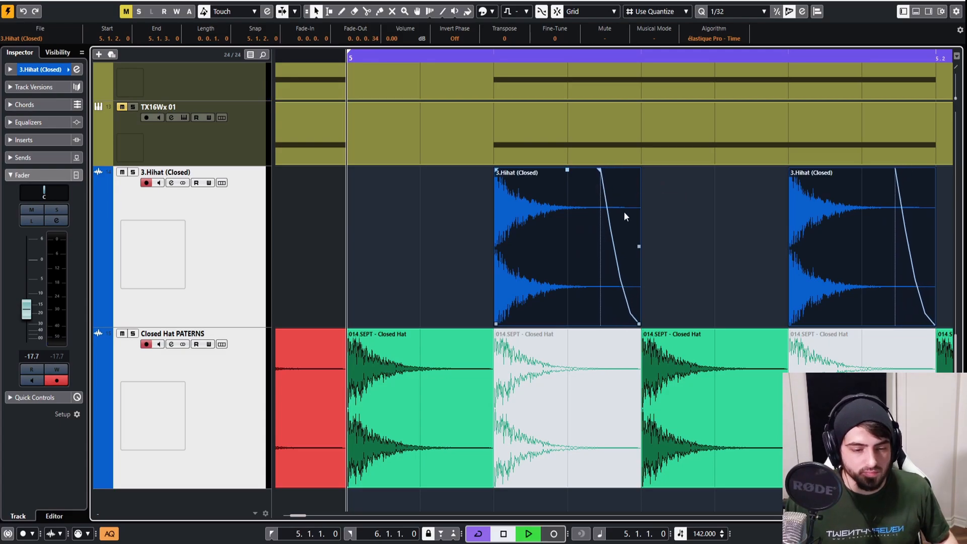
scroll(610, 222, "down", 5)
key("space")
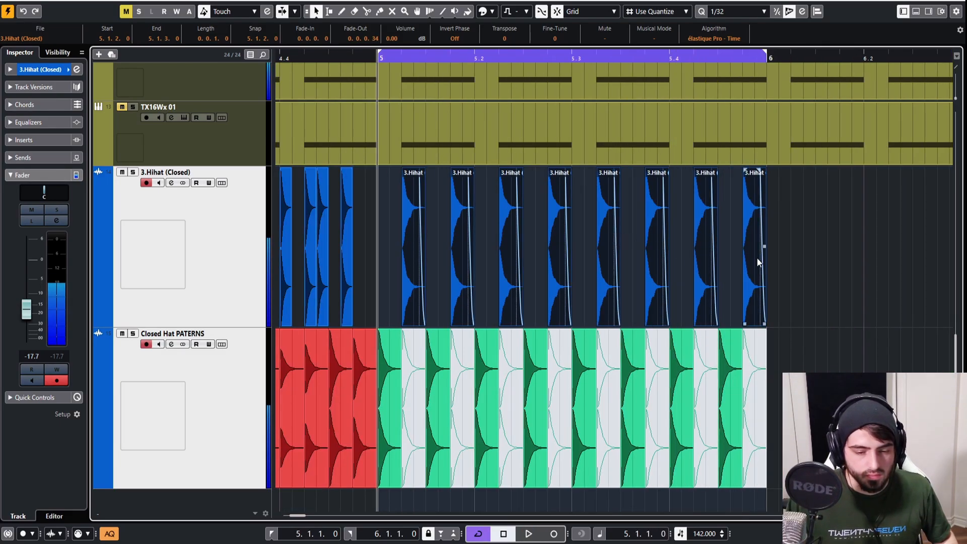
Step: Place a 3.Hihat (Closed) hit at 5.4.3 and remove the green pattern hit there
scroll(740, 312, "up", 5)
left_click(697, 367)
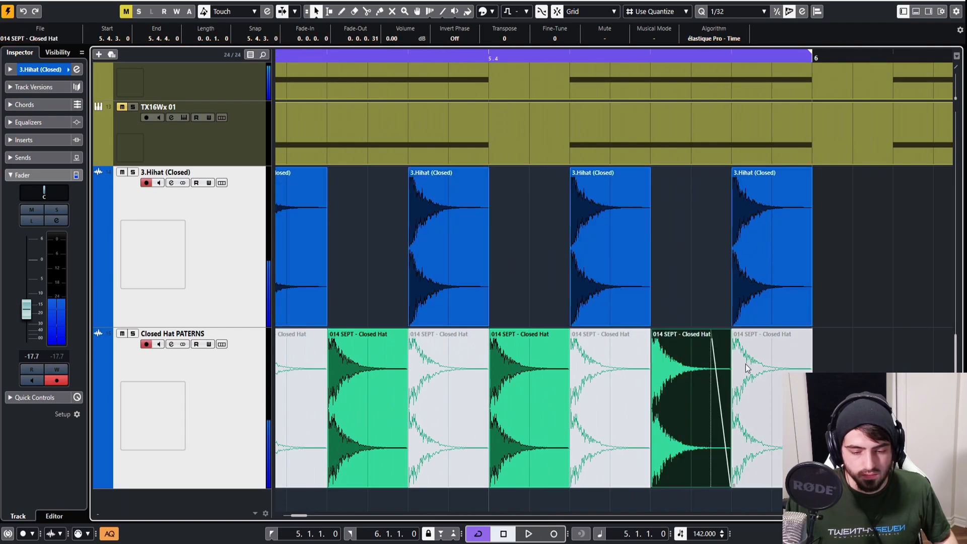
left_click(778, 290)
left_click(681, 352)
left_click_drag(697, 373, 692, 281)
Step: Shorten the 3.Hihat (Closed) hit at 5.4.4 to 0.0.0.59, duplicate it at 5.4.4.60, and listen to the bar
left_click(776, 296)
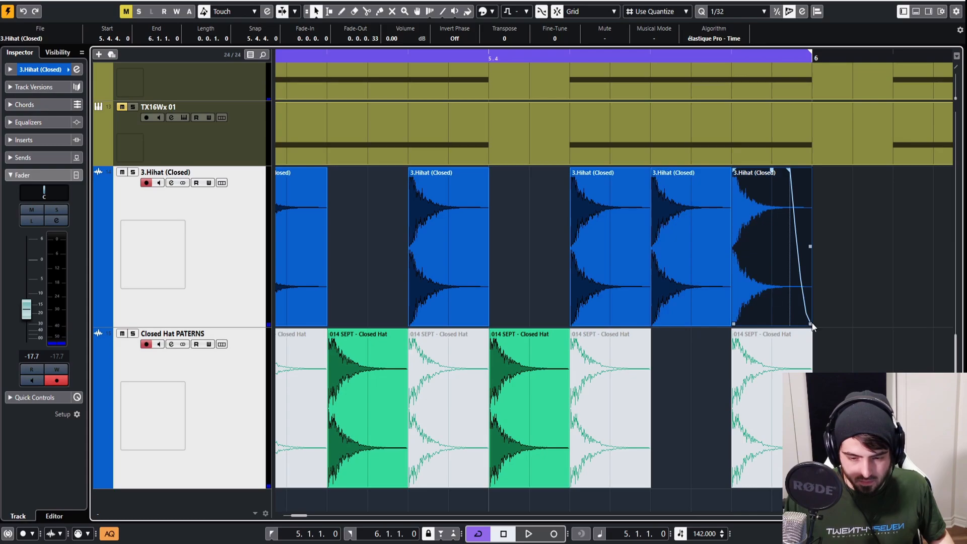
left_click_drag(808, 324, 771, 322)
key("ctrl+d")
scroll(734, 244, "down", 4)
key("space")
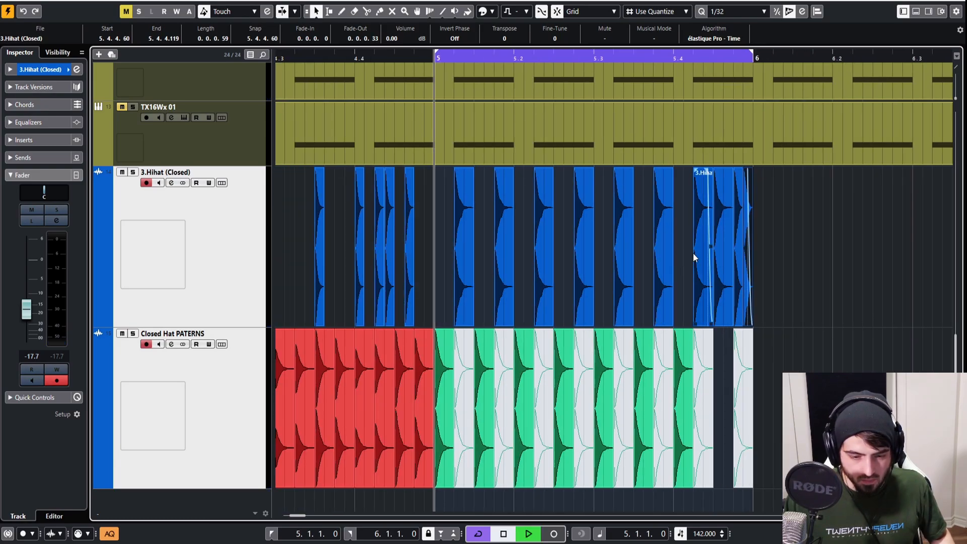
scroll(751, 279, "up", 4)
scroll(728, 283, "down", 7)
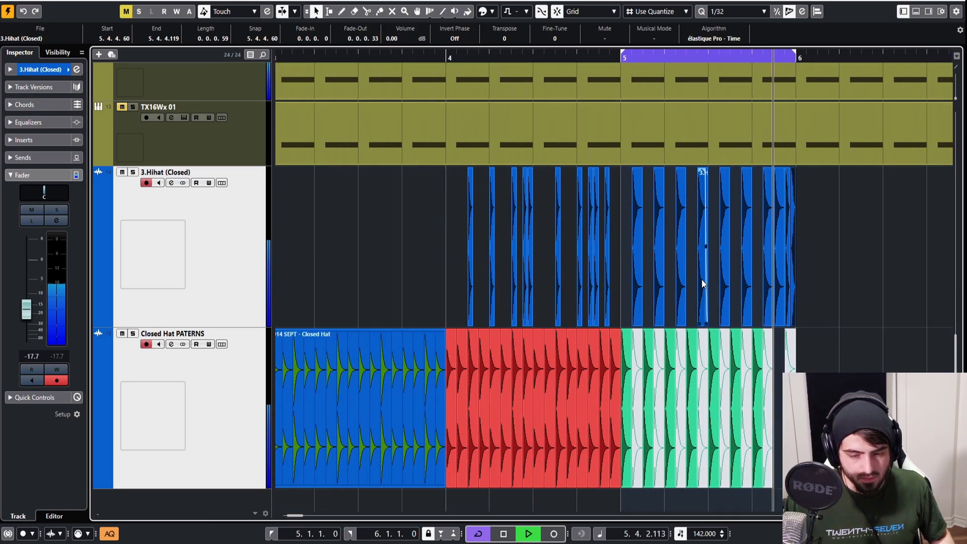
scroll(712, 280, "up", 8)
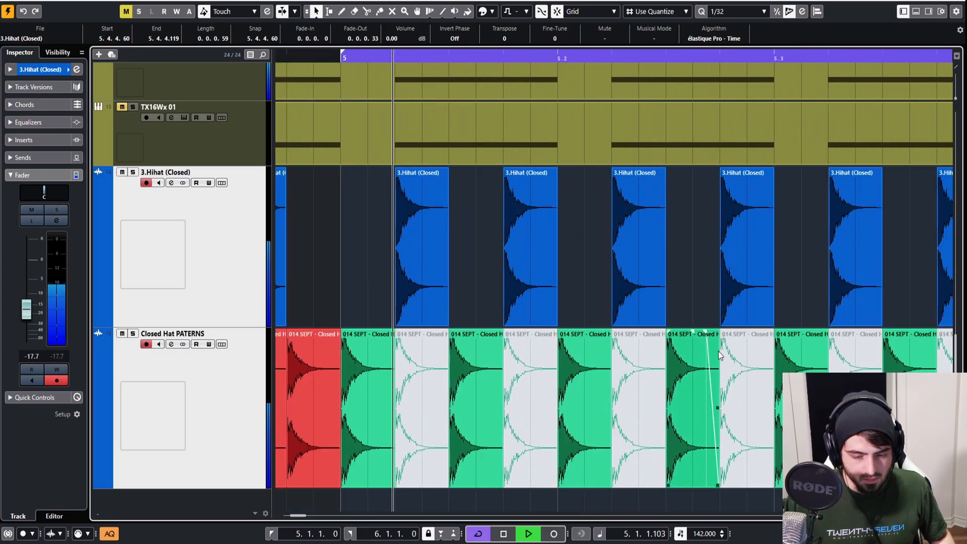
scroll(748, 364, "down", 7)
key("space")
Step: Mute the 3.Hihat (Closed) hit at 5.3.4, unmute the pattern hit at the same position, and listen to the bar
scroll(811, 353, "up", 8)
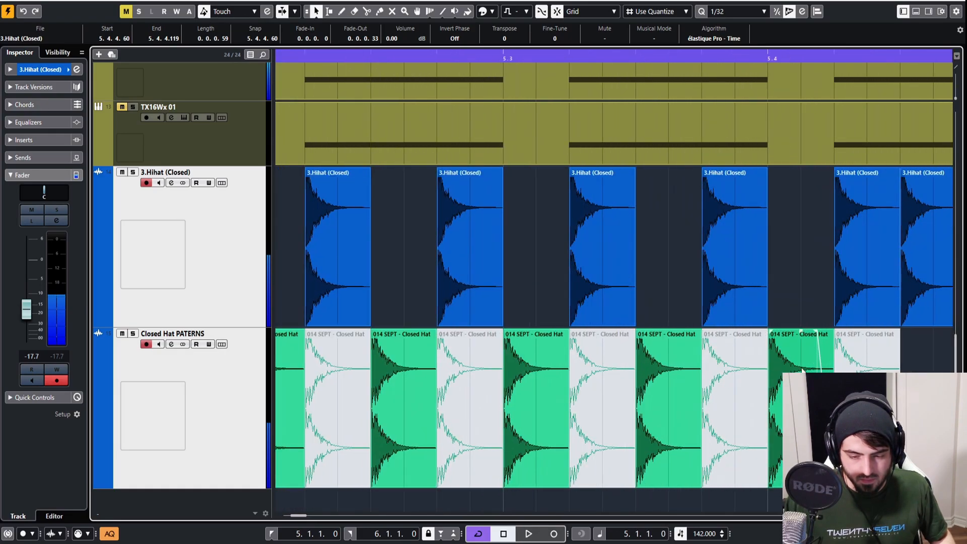
left_click(809, 355)
left_click(730, 366)
left_click(729, 292)
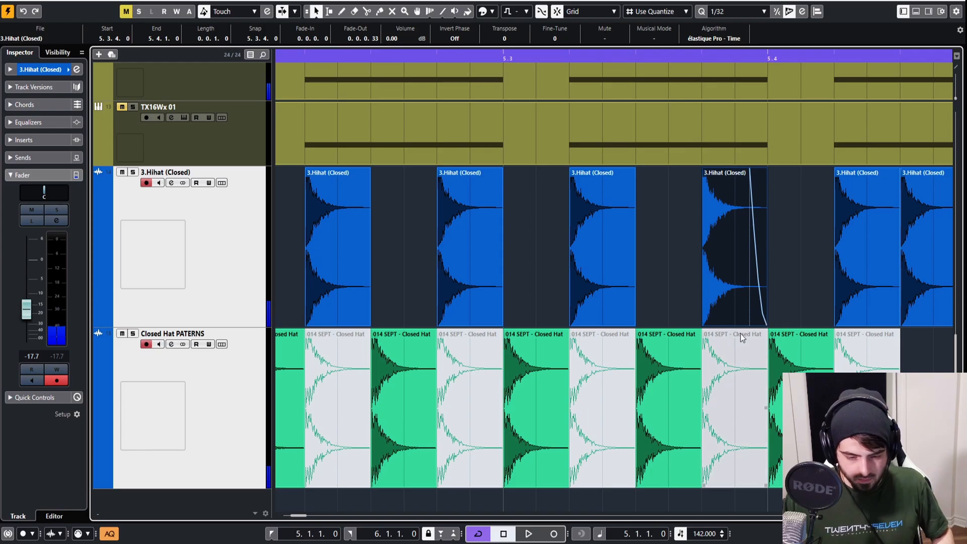
key("7")
left_click(749, 286)
left_click(745, 367)
key("space")
scroll(718, 339, "down", 5)
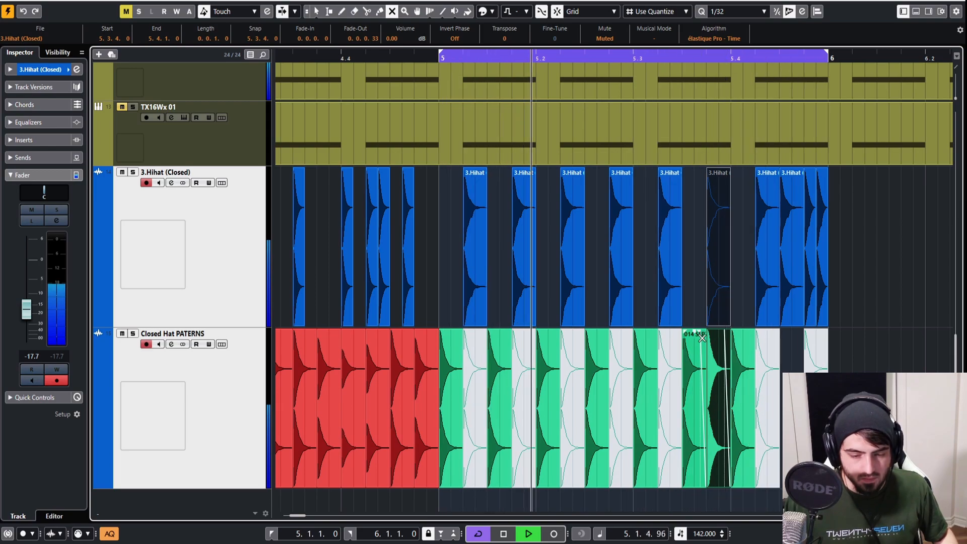
key("space")
Step: Return to the Object Selection tool and select all bar 5 hits on both hi-hat tracks before clearing the selection
right_click(844, 274)
left_click(845, 279)
right_click(790, 273)
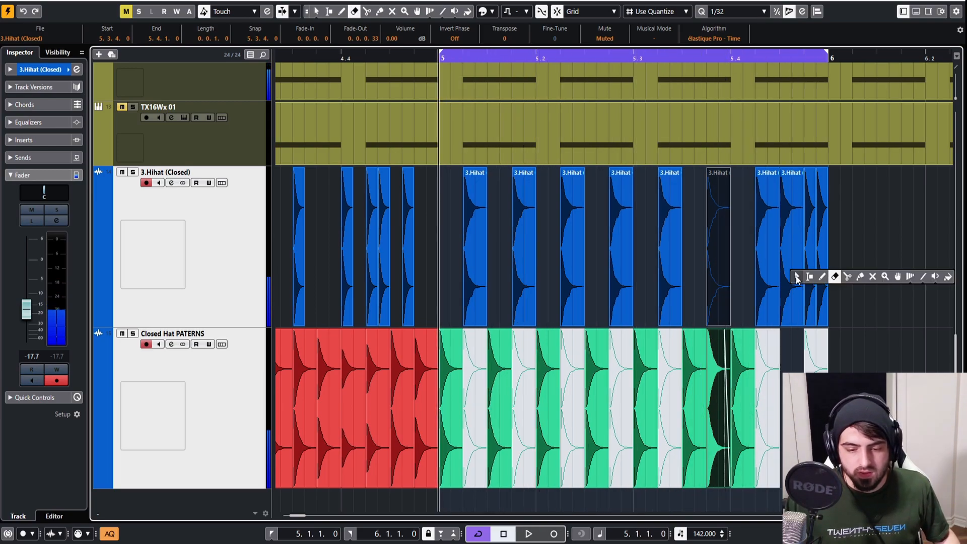
left_click(795, 277)
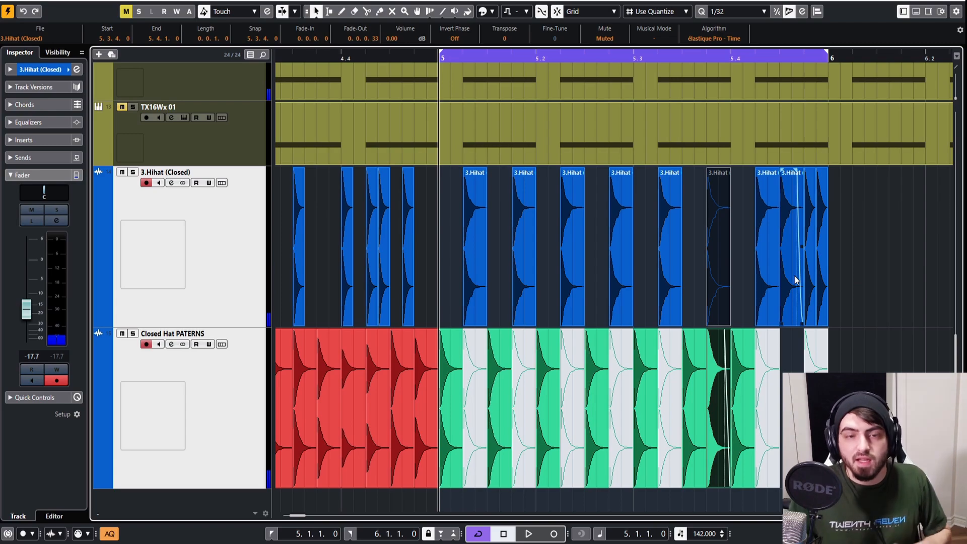
left_click_drag(857, 377, 448, 229)
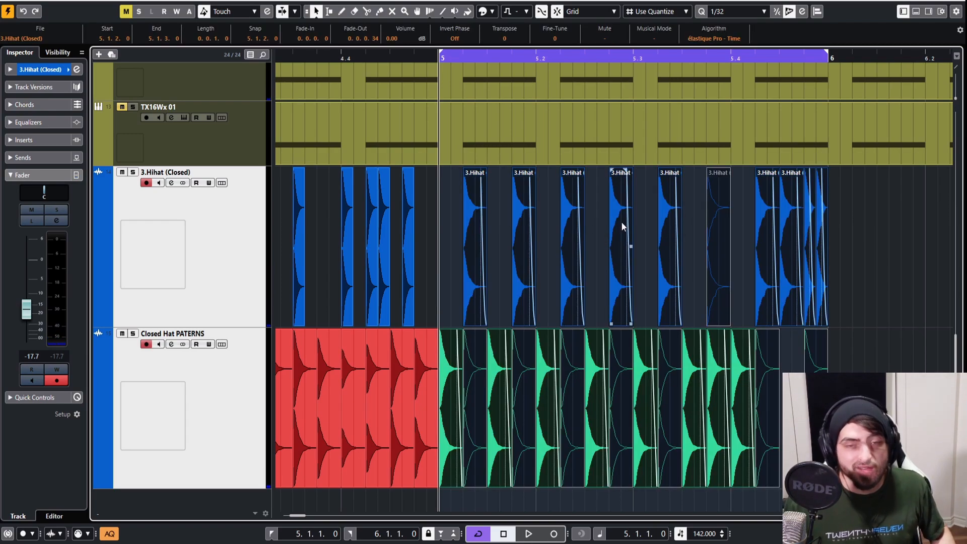
left_click(859, 259)
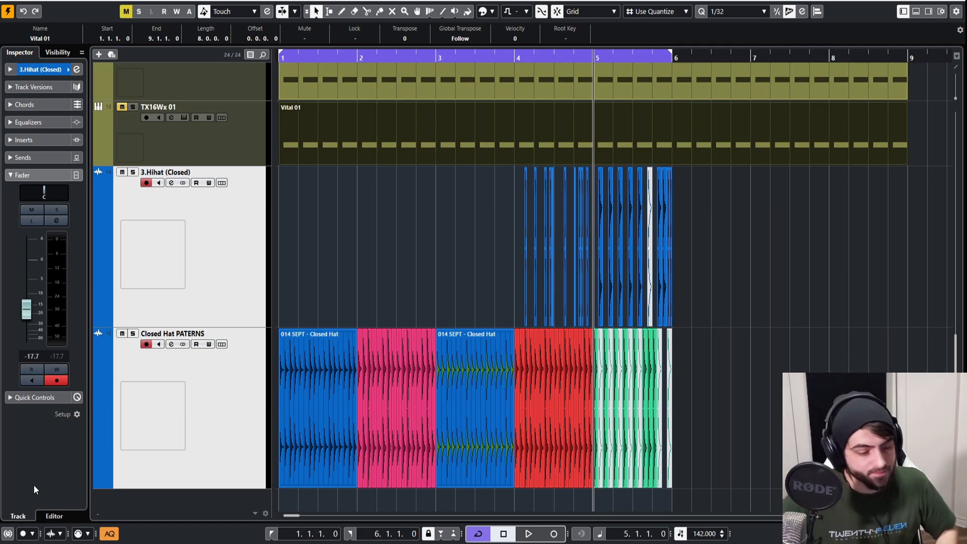
Step: Loop the first pattern from 1.1.1 to 2.1.1 and listen to it
left_click(313, 377)
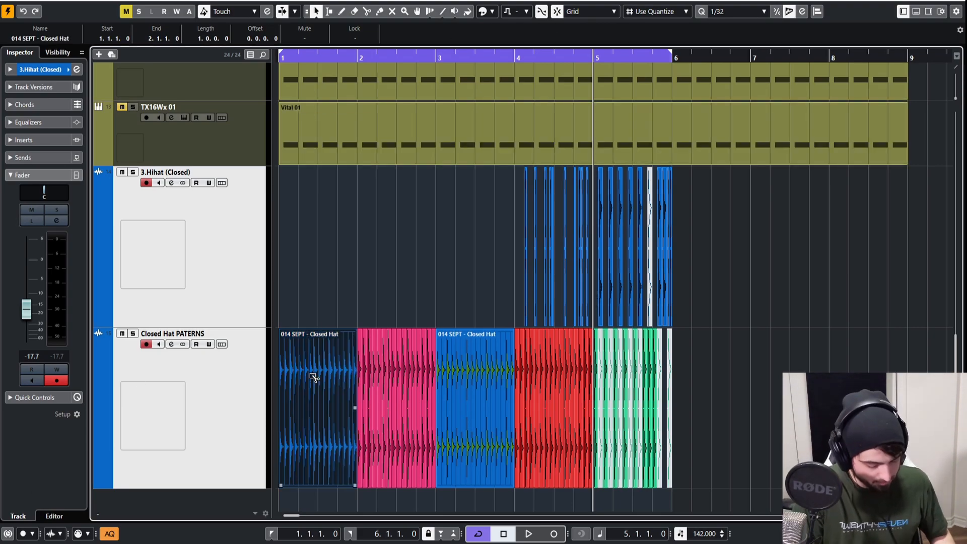
key("alt+p")
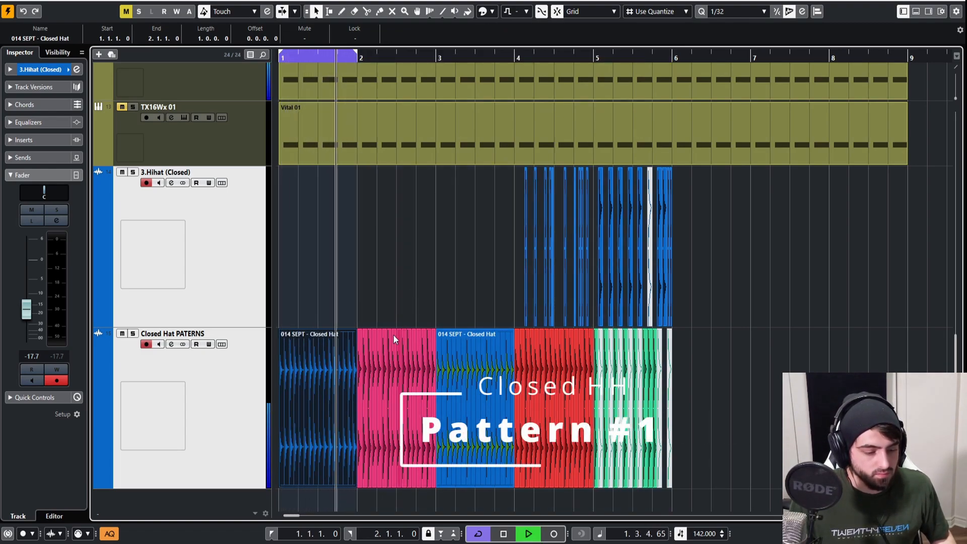
key("space")
Step: Loop the pink pattern from 2.1.1 to 3.1.1 and listen to it
left_click_drag(360, 317, 433, 341)
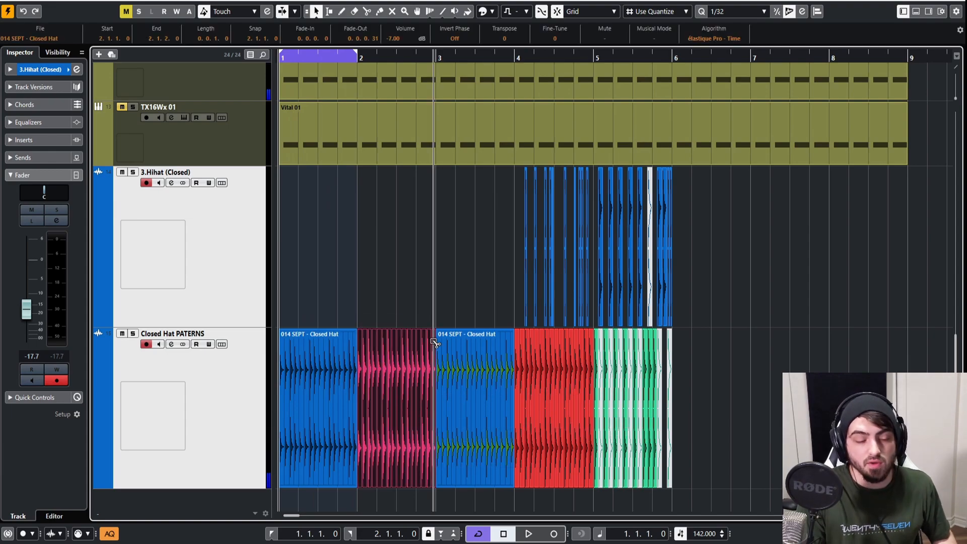
key("p")
key("space")
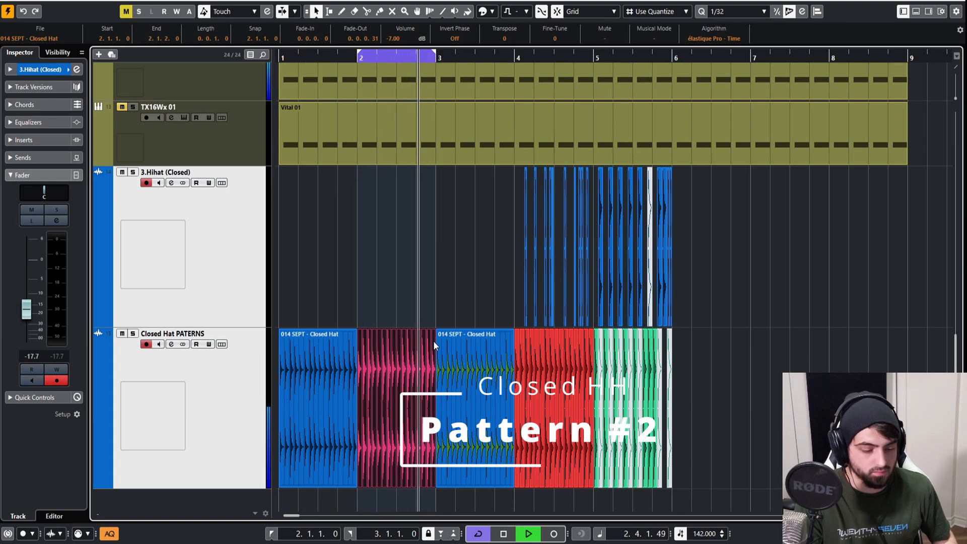
key("space")
Step: Loop the third closed-hat pattern from 3.1.1 to 4.1.1 and listen to it
left_click(475, 360)
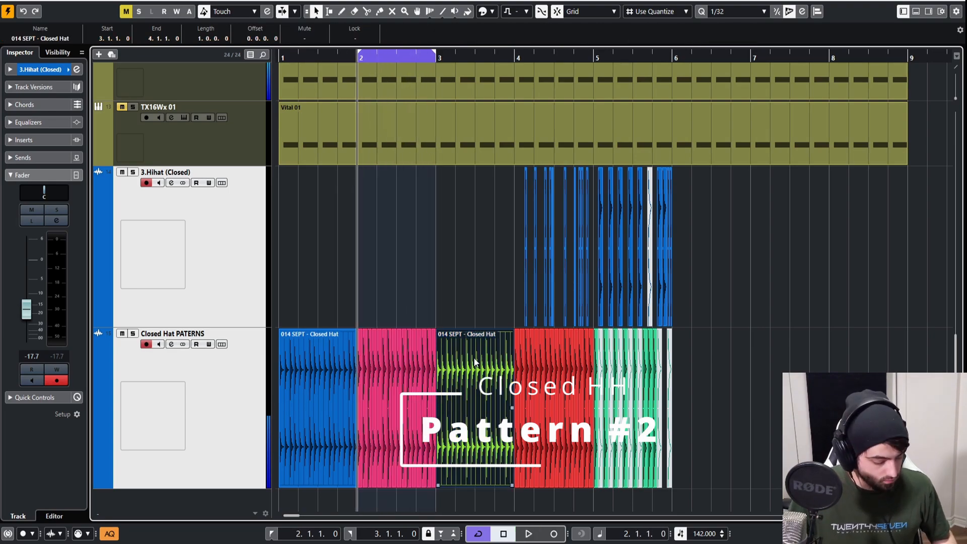
key("p")
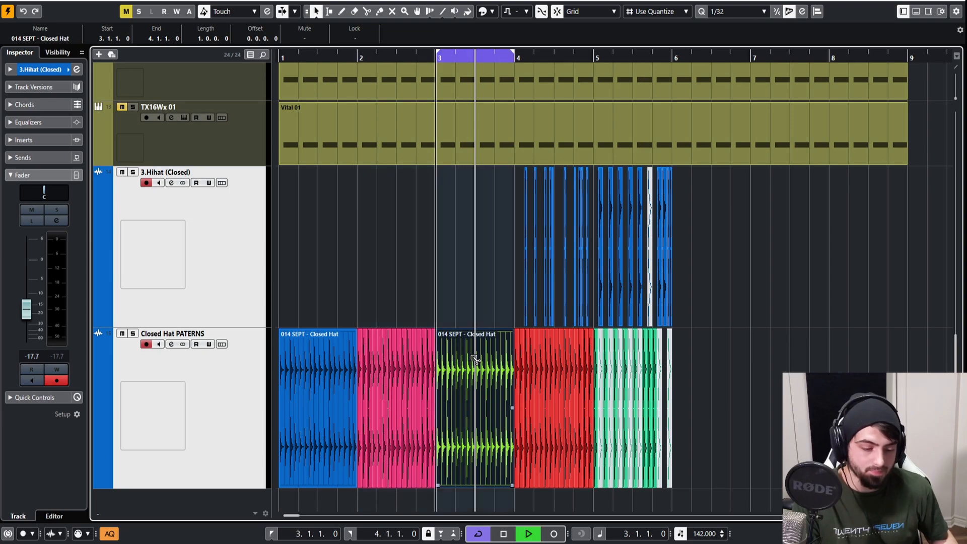
key("space")
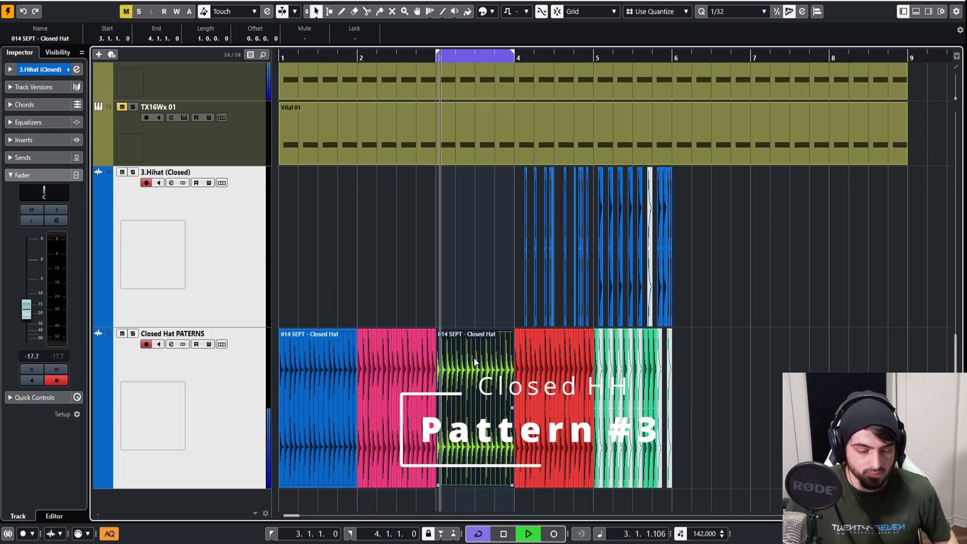
key("space")
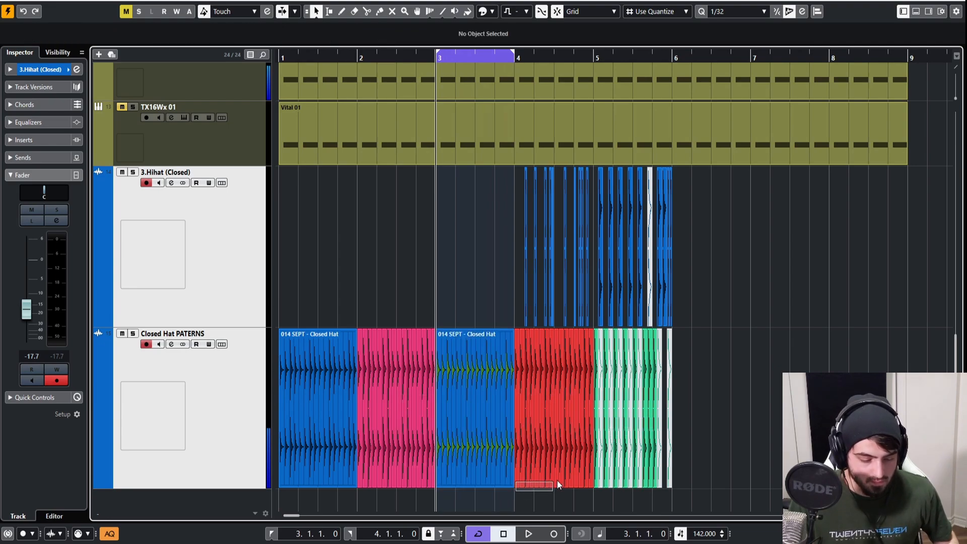
Step: Select all hits of the red pattern in bar 4, loop it from 4.1.1 to 5.1.1 and listen to it
left_click_drag(516, 491, 593, 472)
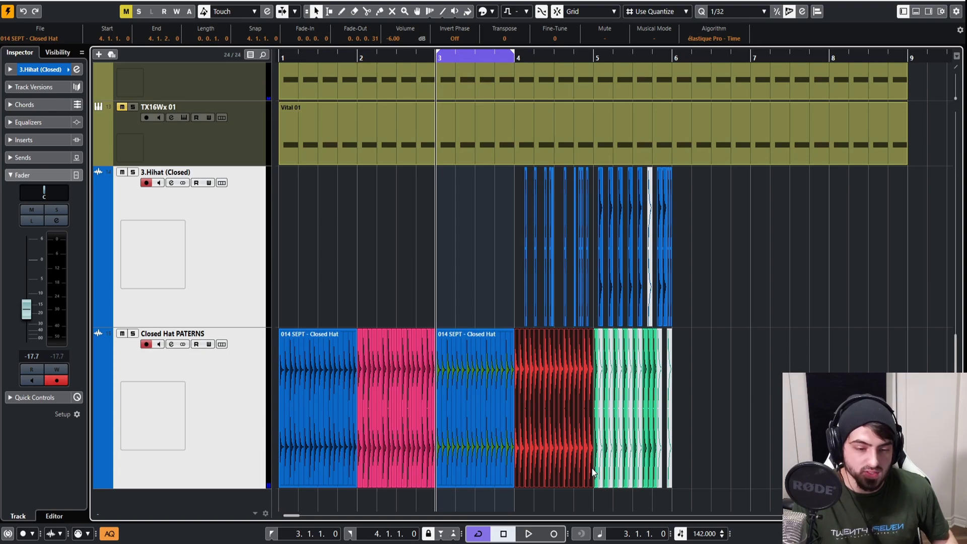
key("p")
key("space")
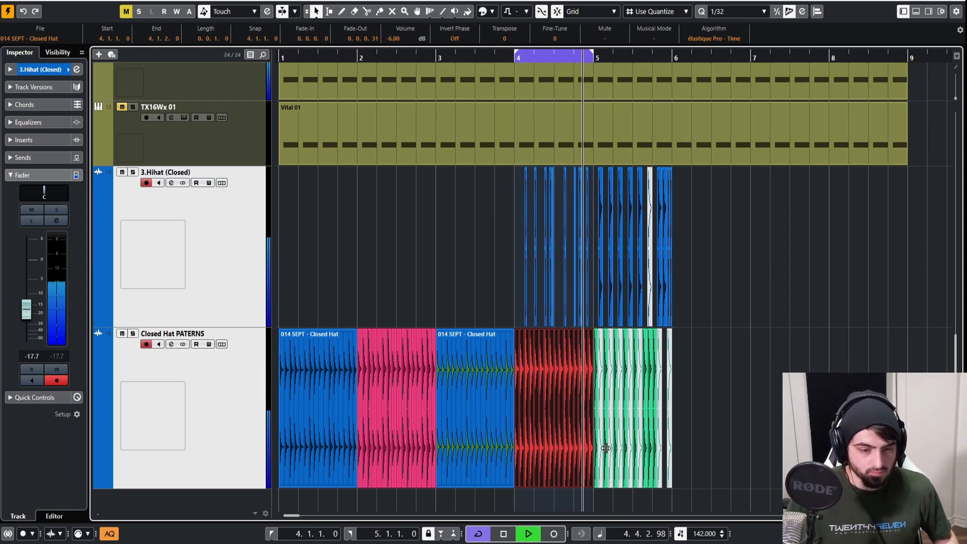
key("space")
Step: Select the bar 5 hits on both hi-hat tracks, loop the green pattern from 5.1.1 to 6.1.1 and listen to it
left_click(721, 352)
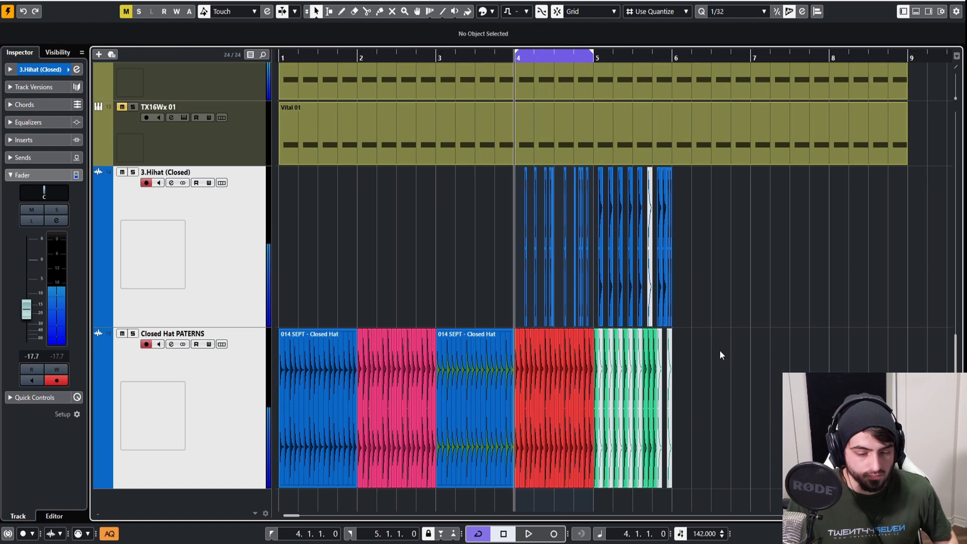
left_click_drag(720, 352, 595, 285)
scroll(608, 298, "up", 5)
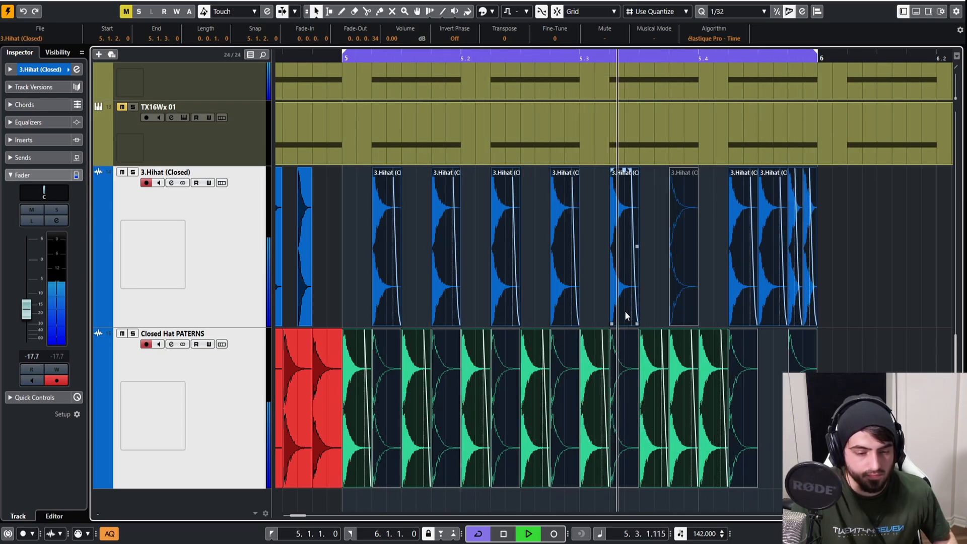
key("space")
Step: Extend the loop range to run from 1.1.1 to 6.1.1 and play all five patterns in sequence from the start
scroll(690, 270, "down", 3)
scroll(415, 148, "down", 3)
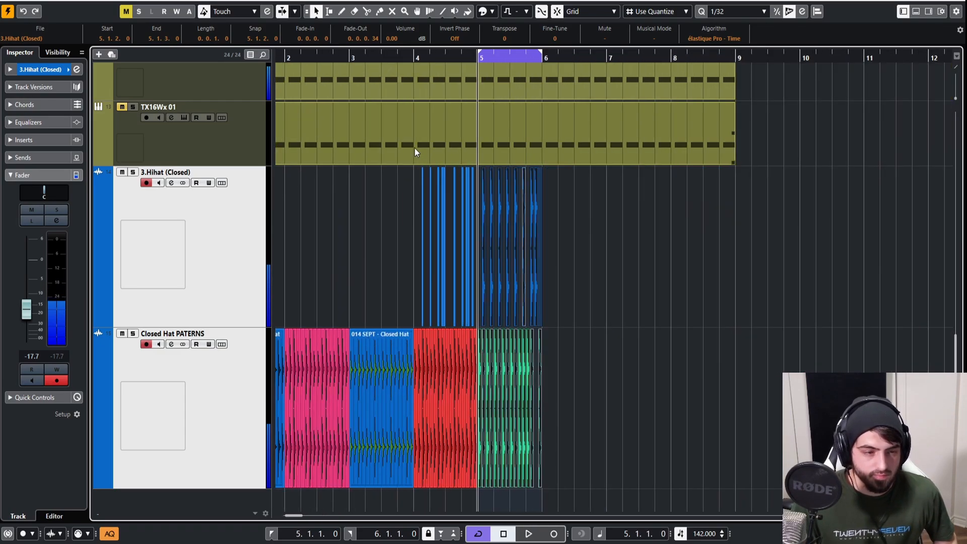
left_click_drag(475, 52, 280, 52)
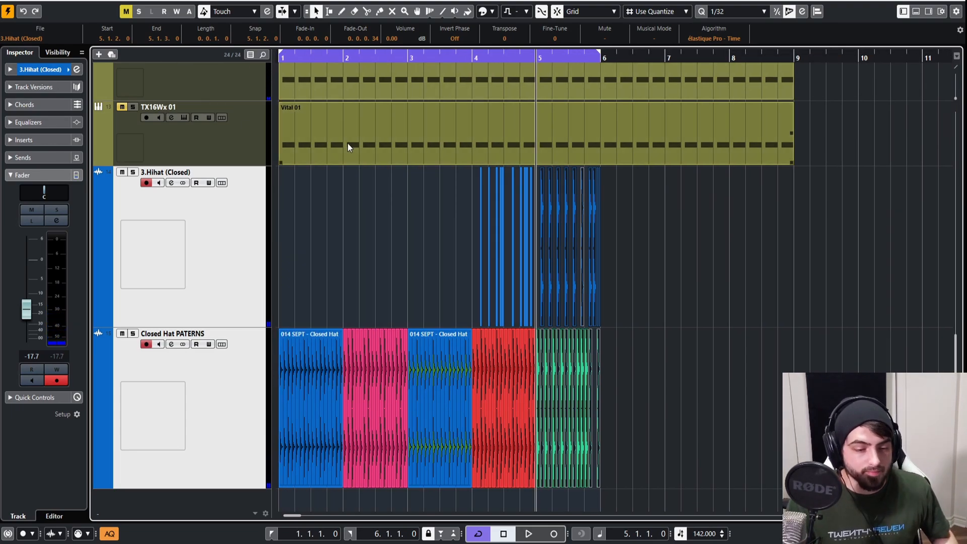
key("Home")
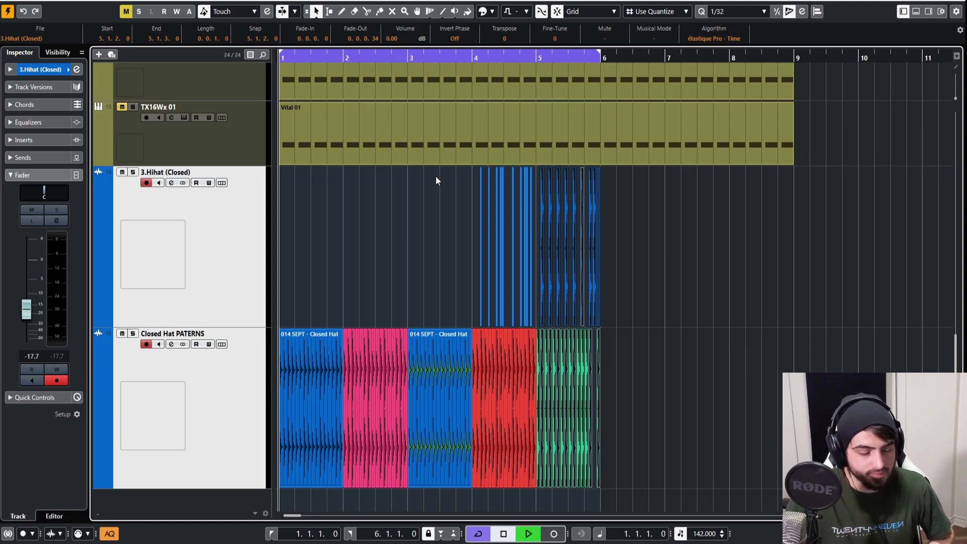
key("space")
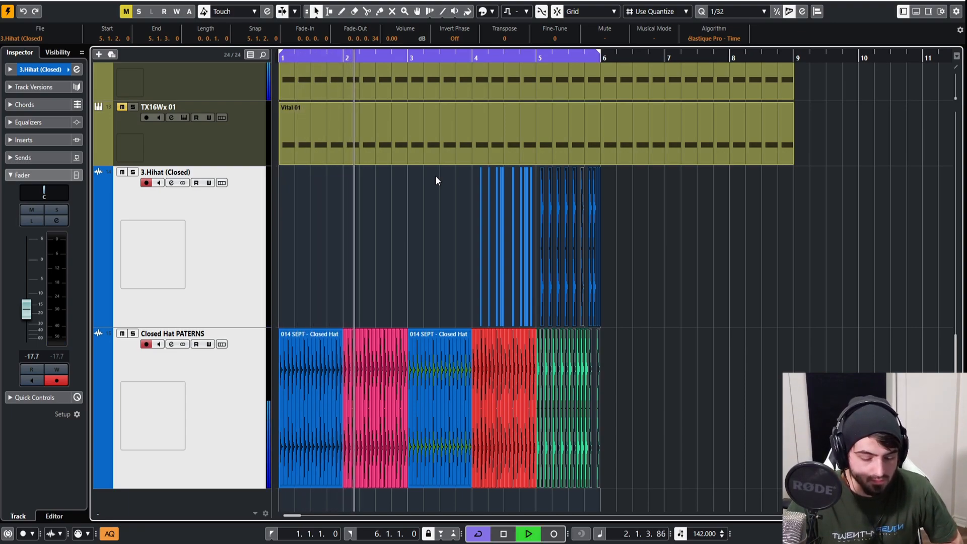